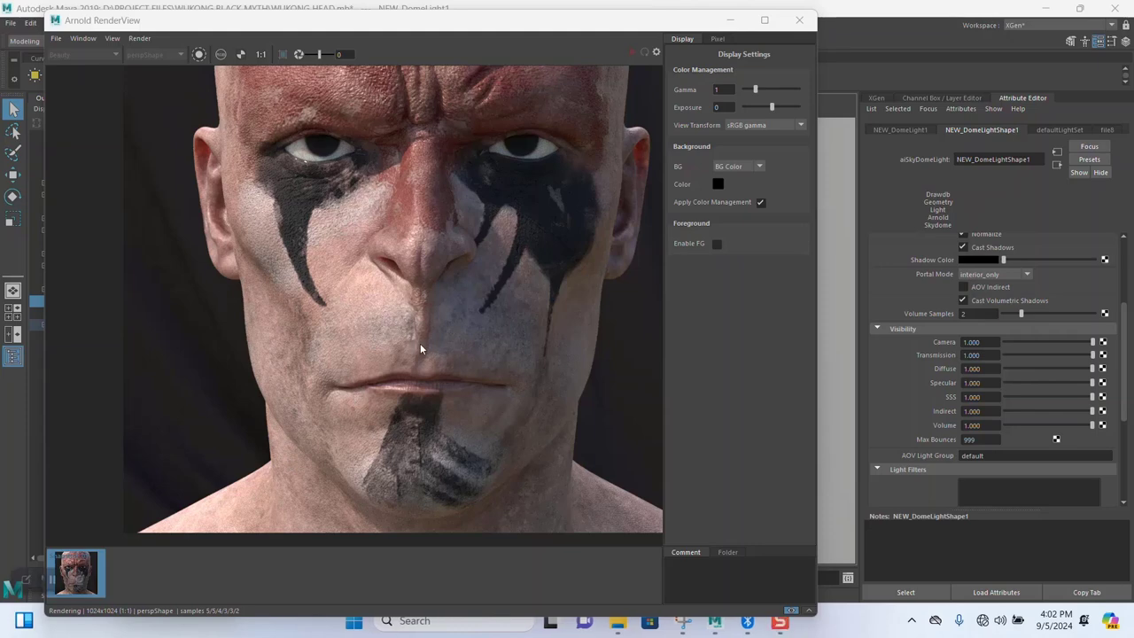
- Zoom in on the face of the painted Wukong head render, then minimize the Arnold RenderView
{"action": "scroll", "coordinate": [420, 348], "scroll_direction": "up", "scroll_amount": 2}
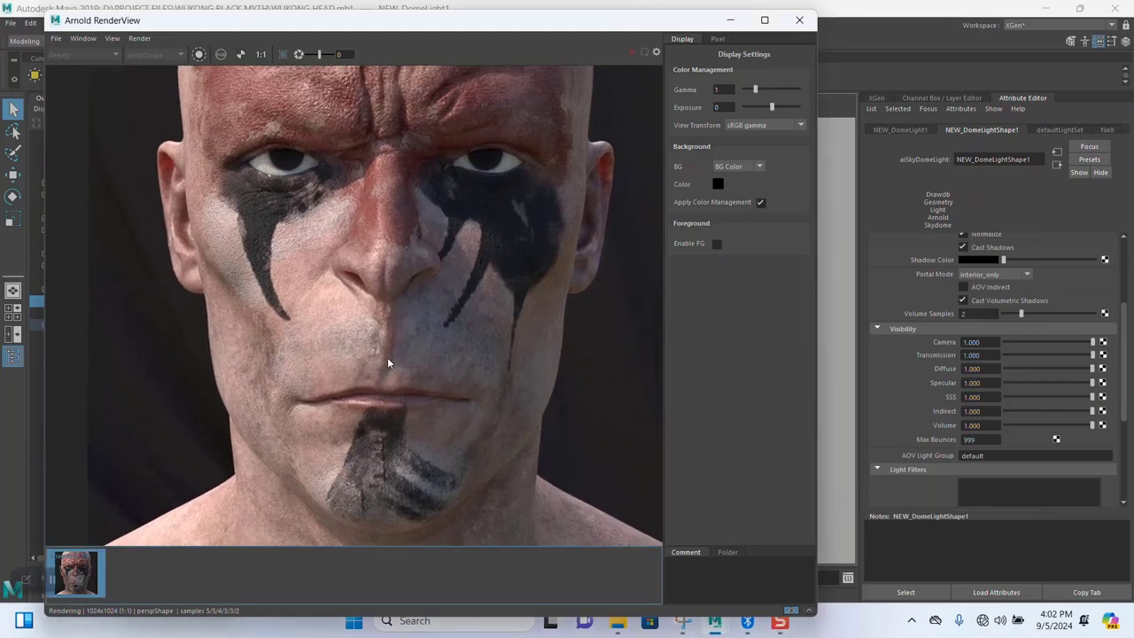
{"action": "middle_click_drag", "start_coordinate": [387, 362], "coordinate": [419, 307]}
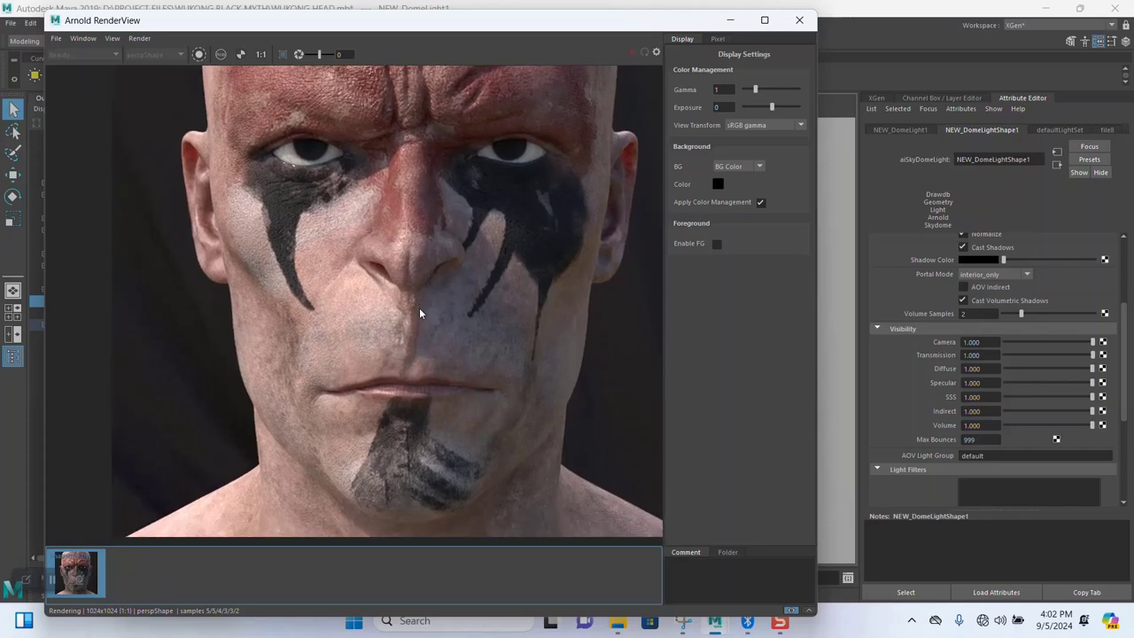
{"action": "left_click", "coordinate": [730, 19]}
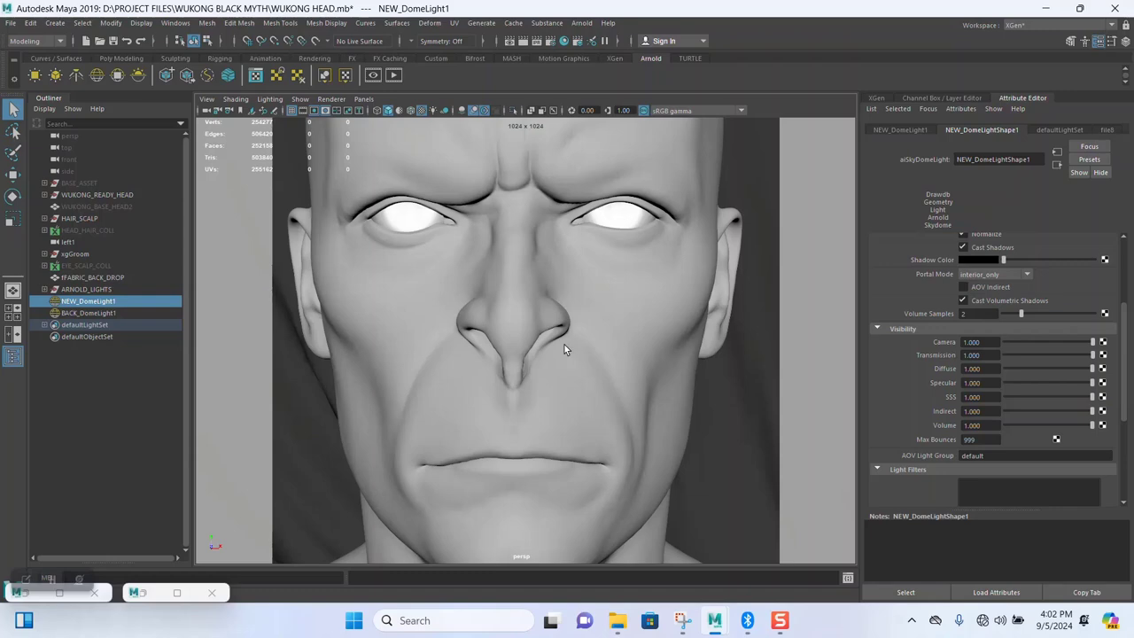
- Expand WUKONG_READY_HEAD and hide the WUKONG_MAIN_HEAD mesh and the EYE group
{"action": "right_click_drag", "start_coordinate": [564, 344], "coordinate": [500, 300], "text": "alt"}
{"action": "left_click_drag", "start_coordinate": [501, 299], "coordinate": [429, 310], "text": "alt"}
{"action": "right_click_drag", "start_coordinate": [429, 310], "coordinate": [438, 363], "text": "alt"}
{"action": "middle_click_drag", "start_coordinate": [439, 363], "coordinate": [445, 391], "text": "alt"}
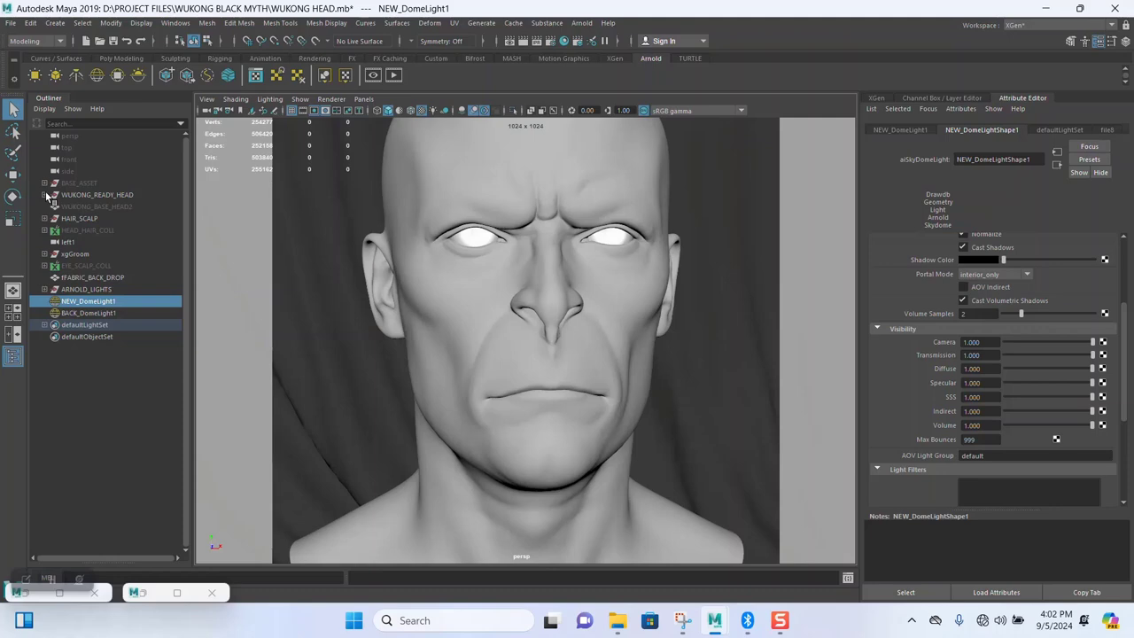
{"action": "left_click", "coordinate": [44, 194]}
{"action": "left_click", "coordinate": [102, 229]}
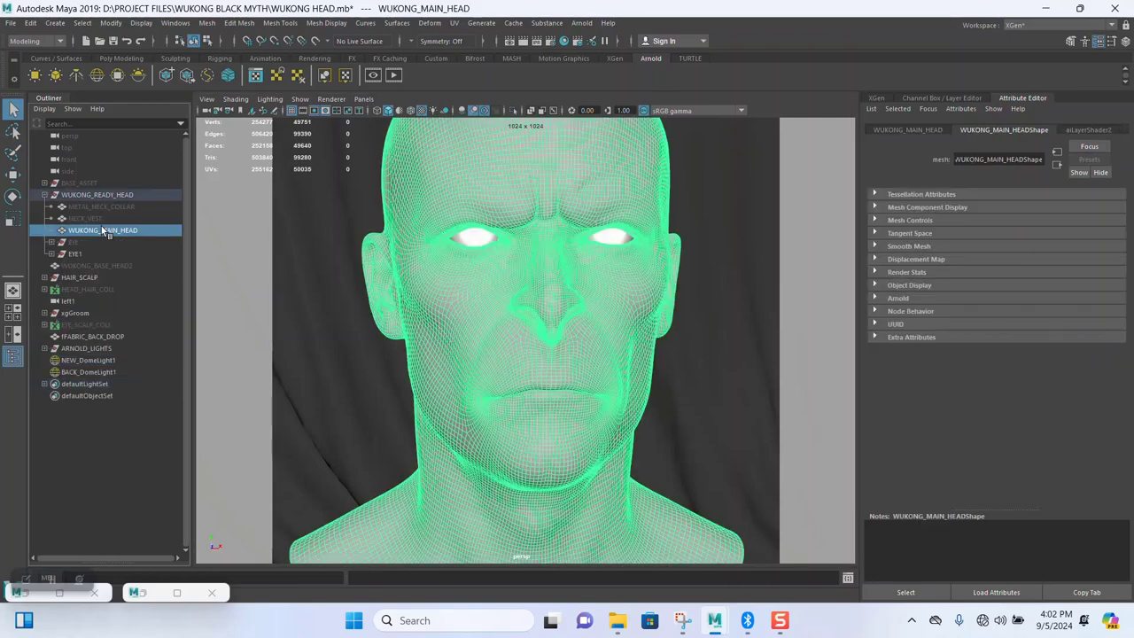
{"action": "key", "text": "ctrl+h"}
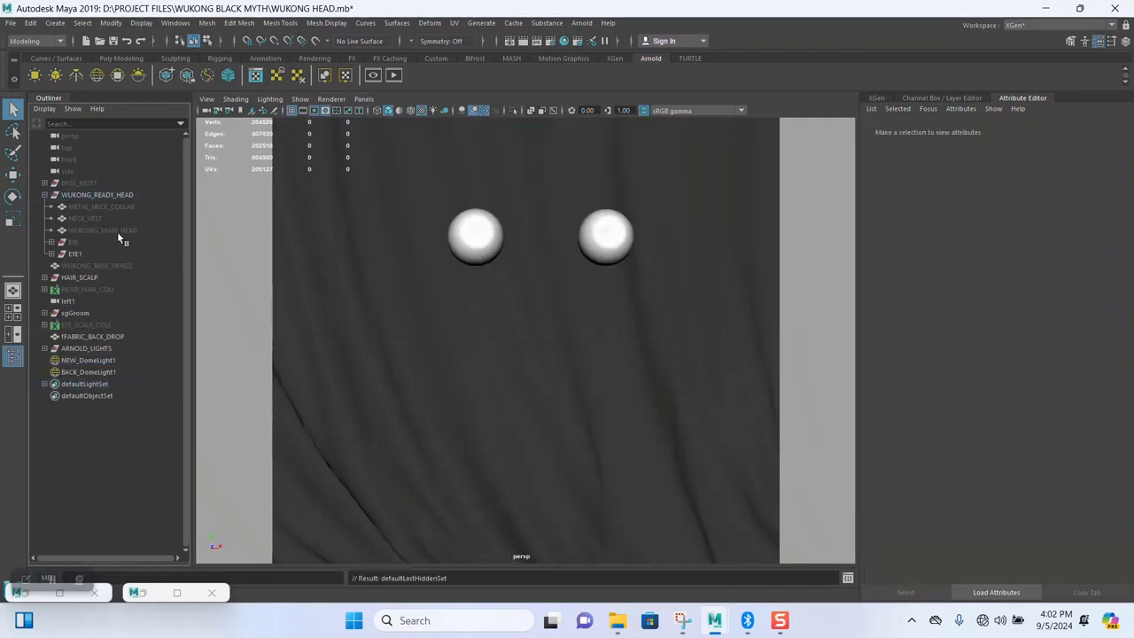
{"action": "left_click", "coordinate": [71, 253]}
{"action": "key", "text": "ctrl+h"}
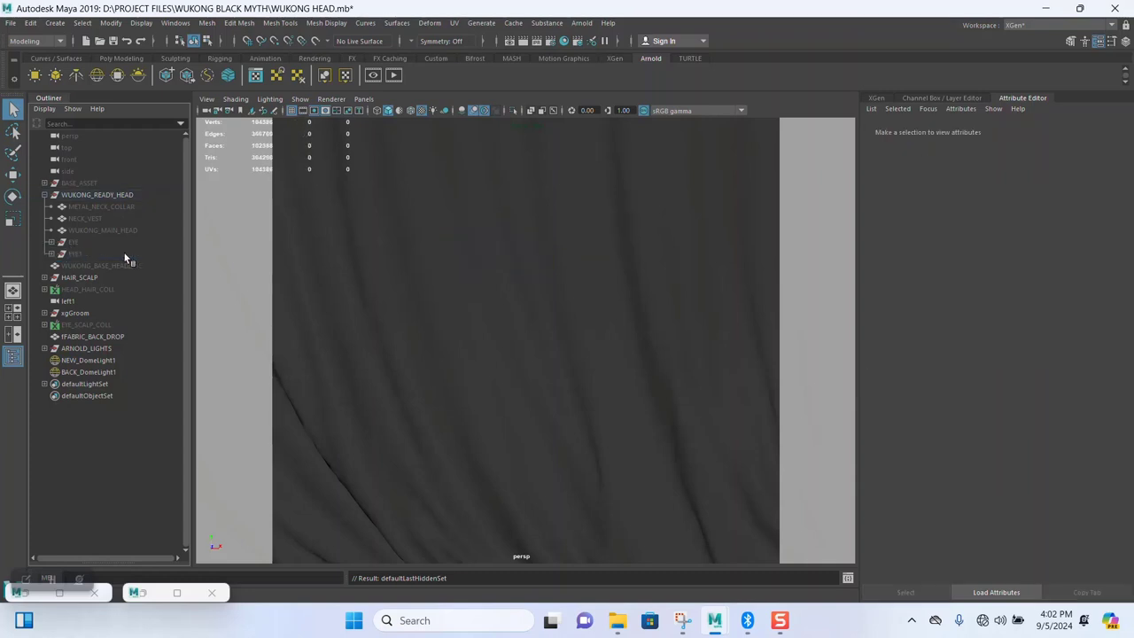
- Rename the EYE1 group to EYE1_MAIN and hide it
{"action": "left_click", "coordinate": [76, 254]}
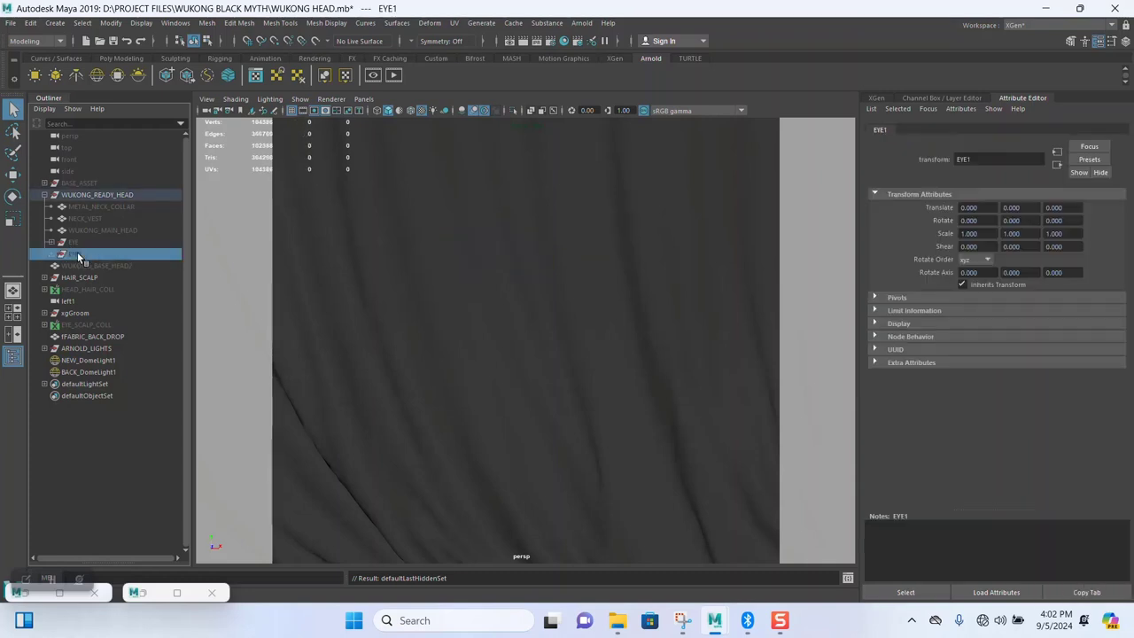
{"action": "key", "text": "shift+h"}
{"action": "left_click", "coordinate": [376, 257]}
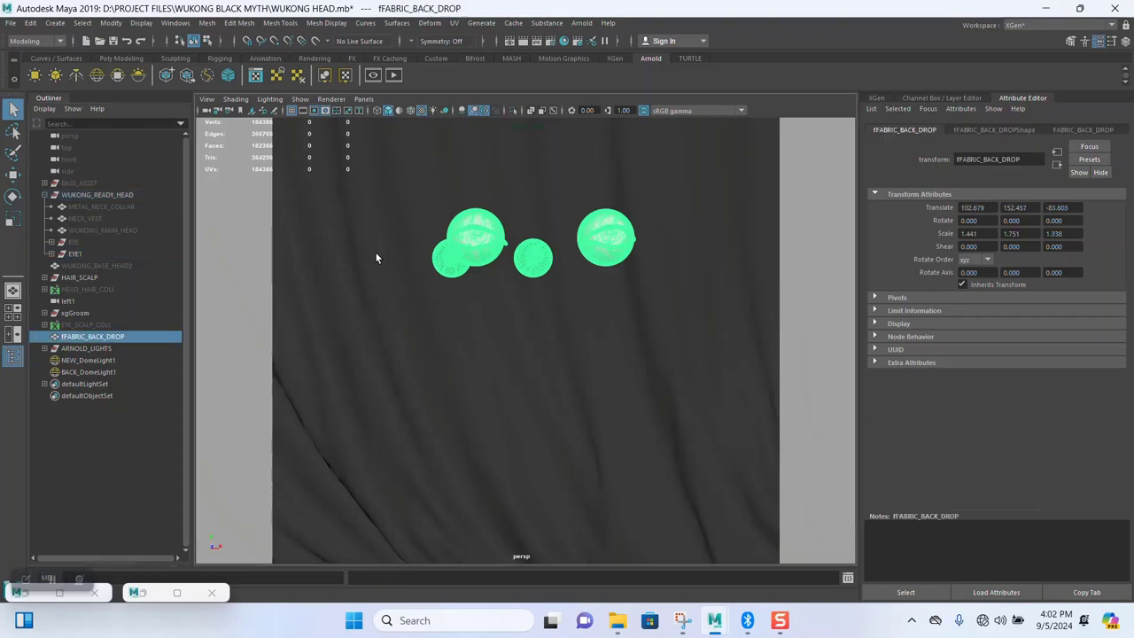
{"action": "left_click", "coordinate": [476, 249]}
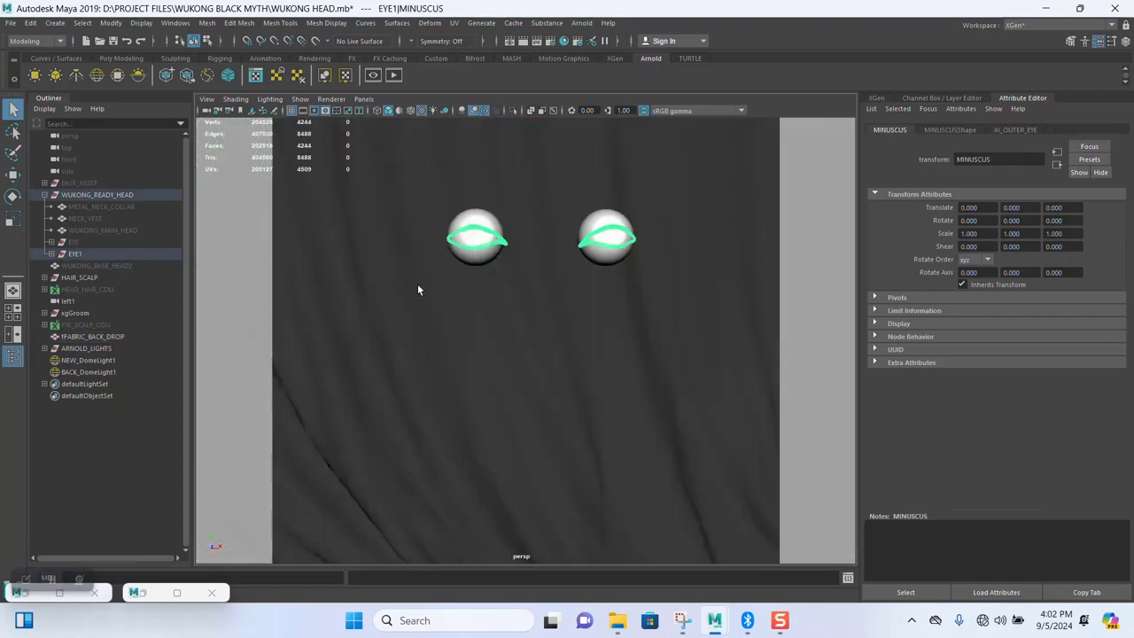
{"action": "double_click", "coordinate": [75, 255]}
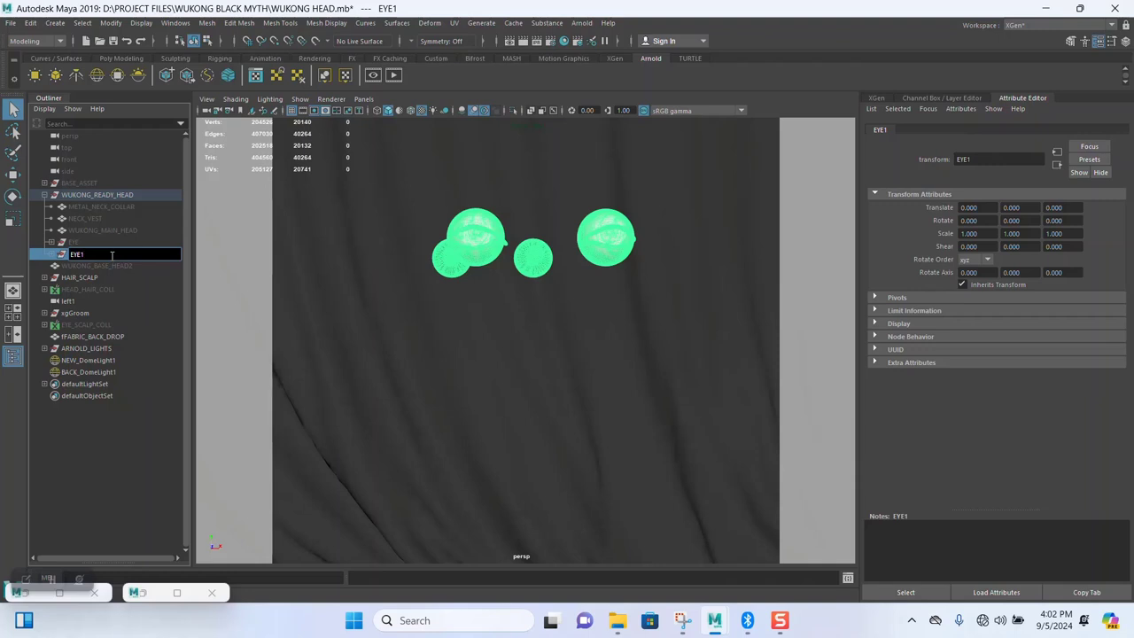
{"action": "key", "text": "Caps_Lock"}
{"action": "type", "text": "_MAIN"}
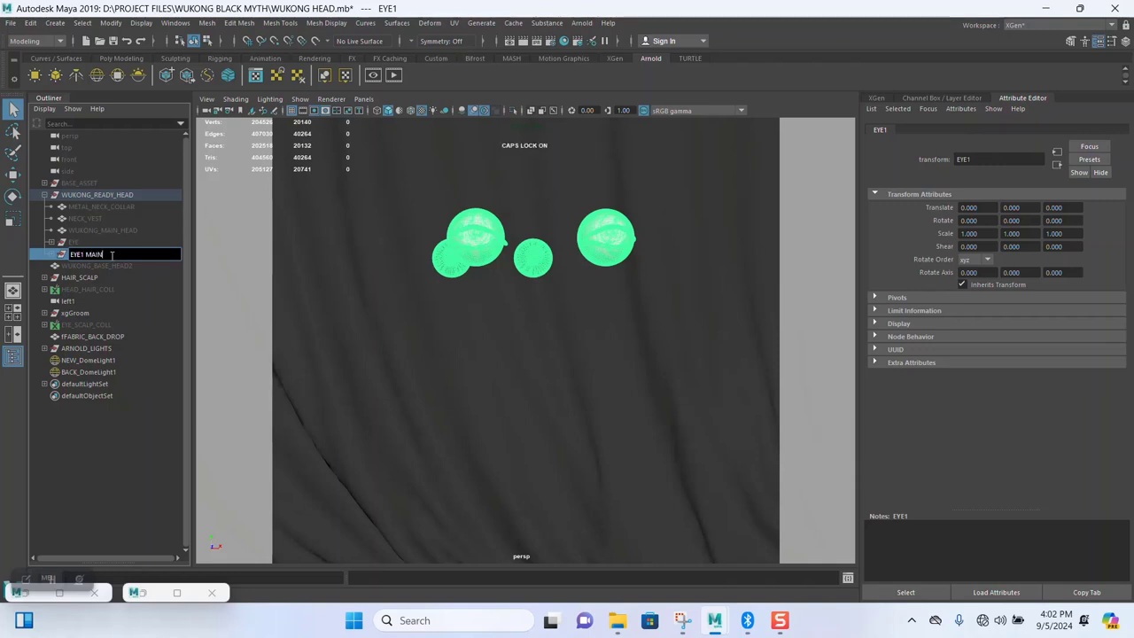
{"action": "key", "text": "Return"}
{"action": "key", "text": "ctrl+h"}
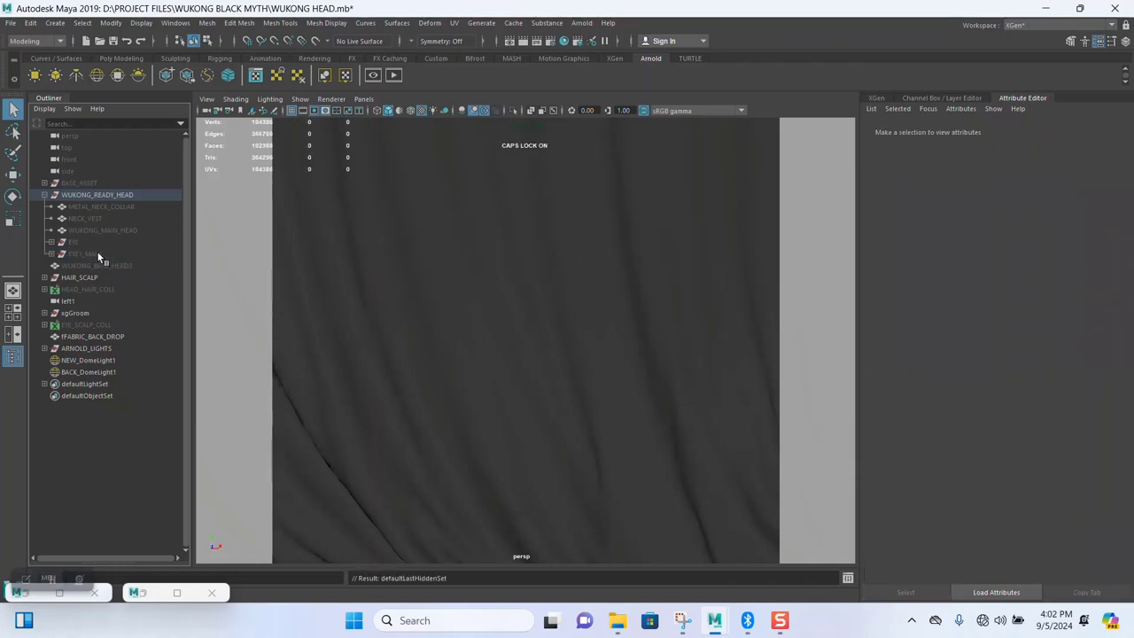
- Unhide and frame NECK_VEST and METAL_NECK_COLLAR in smooth shading, then select the vest alone
{"action": "left_click", "coordinate": [87, 218]}
{"action": "left_click", "coordinate": [89, 207], "text": "shift"}
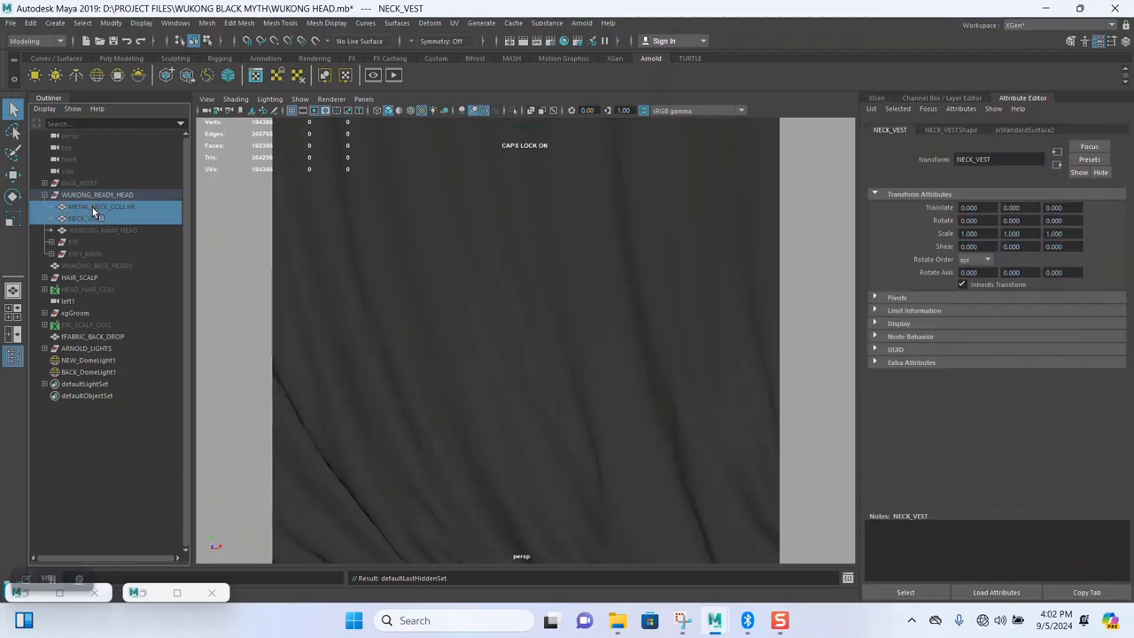
{"action": "key", "text": "shift+h"}
{"action": "key", "text": "f"}
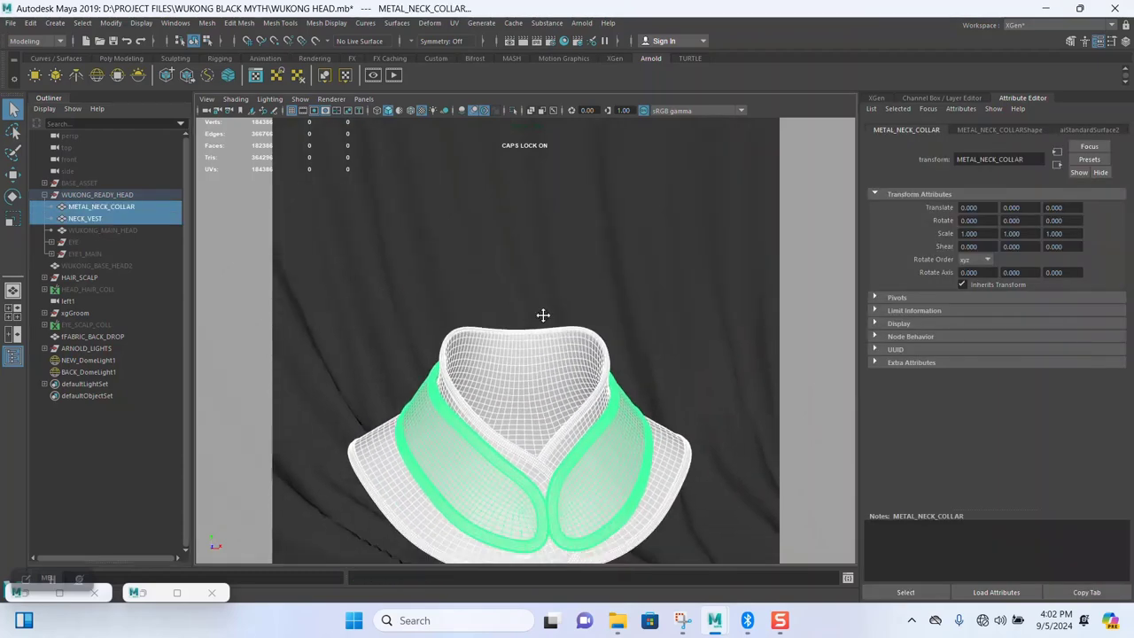
{"action": "right_click_drag", "start_coordinate": [544, 317], "coordinate": [550, 401], "text": "alt"}
{"action": "key", "text": "3"}
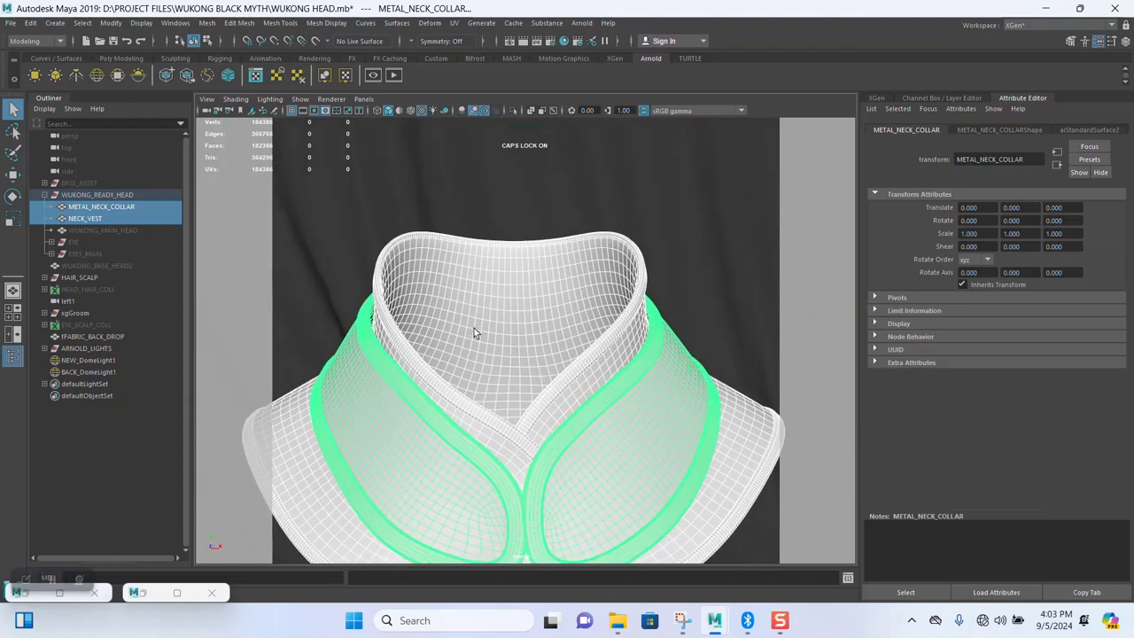
{"action": "left_click", "coordinate": [558, 335]}
- Assign NECK_VEST a new aiStandardSurface shader and name it AI_NECK_VEST
{"action": "right_click_drag", "start_coordinate": [520, 312], "coordinate": [535, 611]}
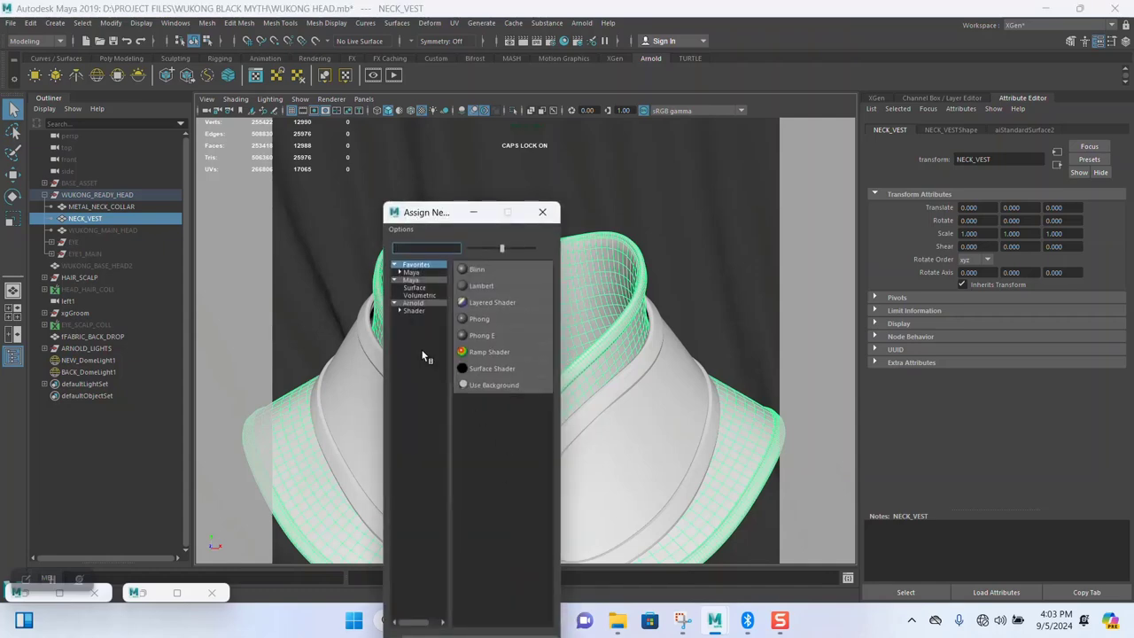
{"action": "left_click", "coordinate": [413, 303]}
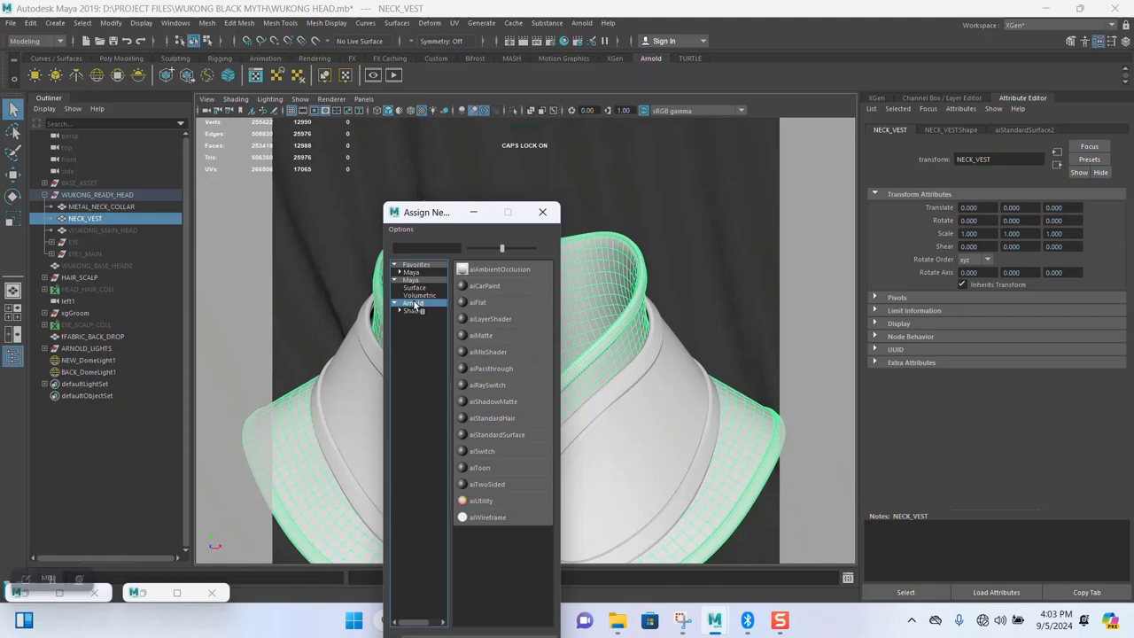
{"action": "left_click", "coordinate": [496, 435]}
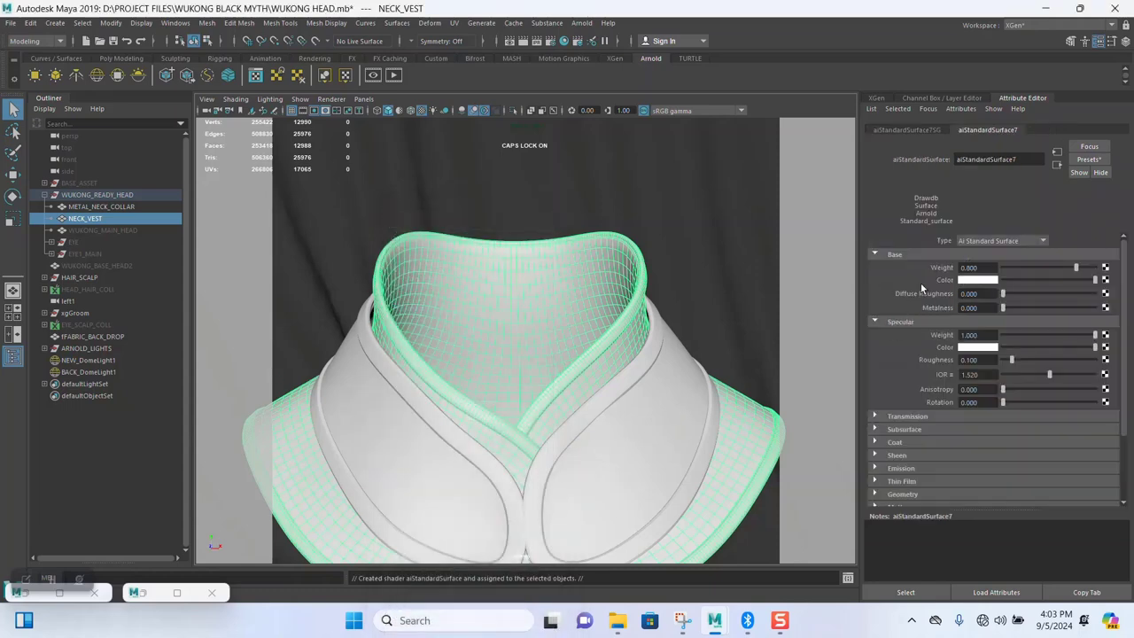
{"action": "double_click", "coordinate": [1014, 161]}
{"action": "type", "text": "N"}
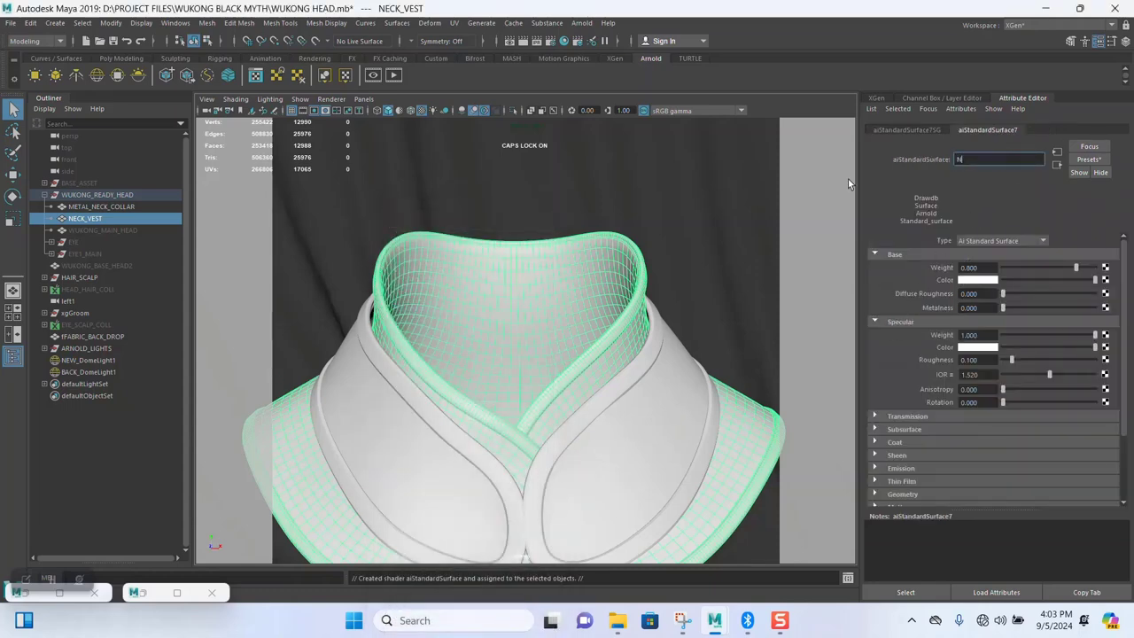
{"action": "type", "text": "ECK_VEST2"}
{"action": "key", "text": "Return"}
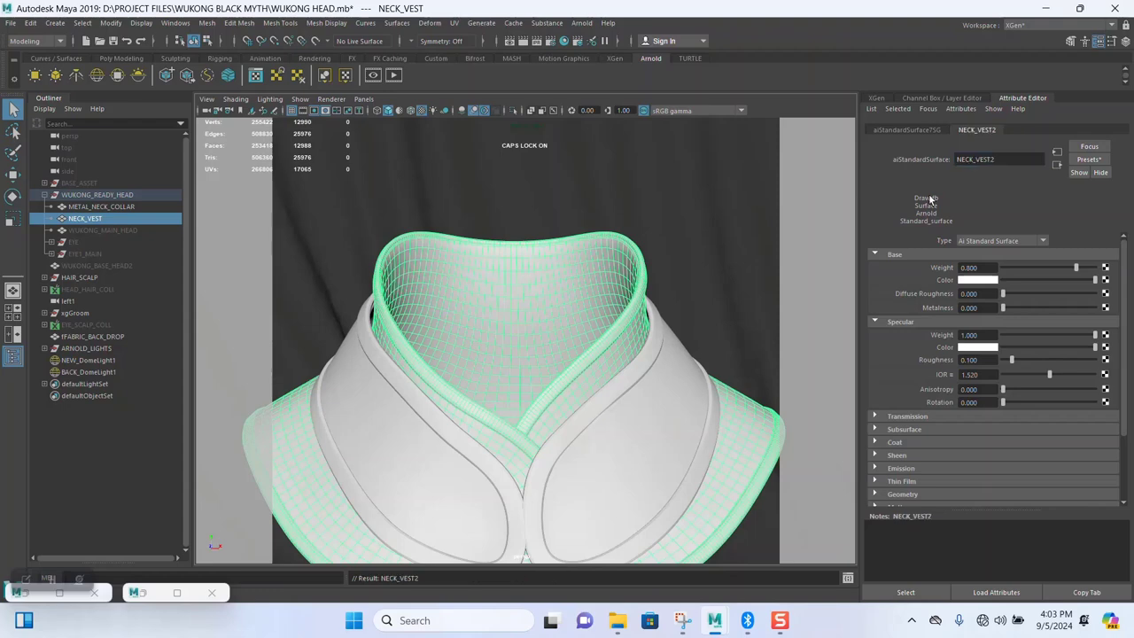
{"action": "left_click", "coordinate": [957, 160]}
{"action": "type", "text": "Ai"}
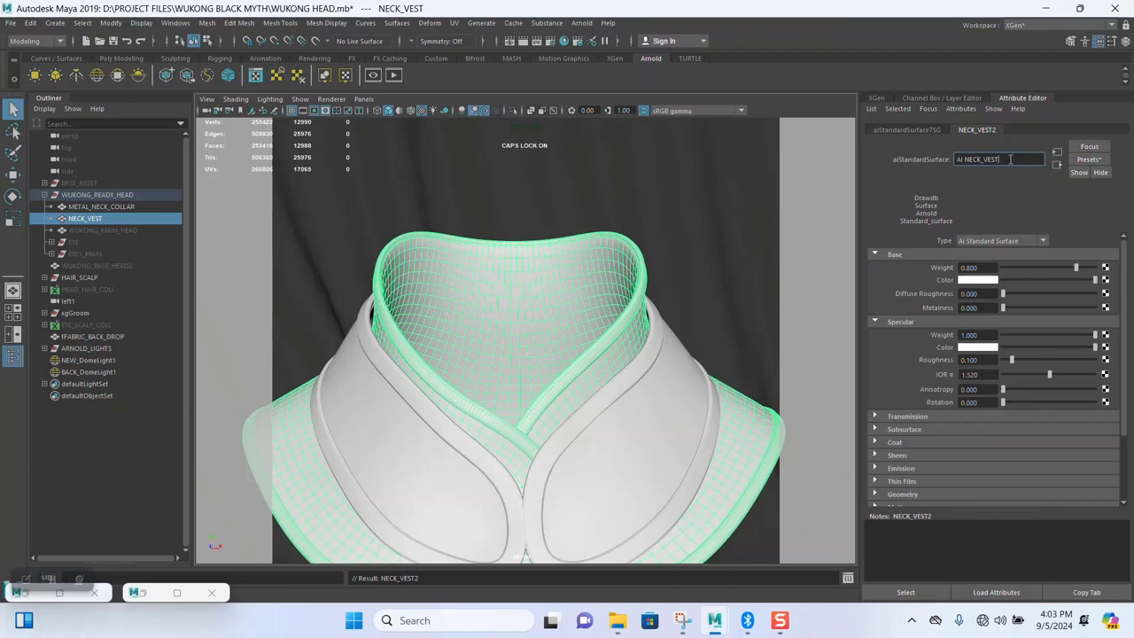
{"action": "key", "text": "Return"}
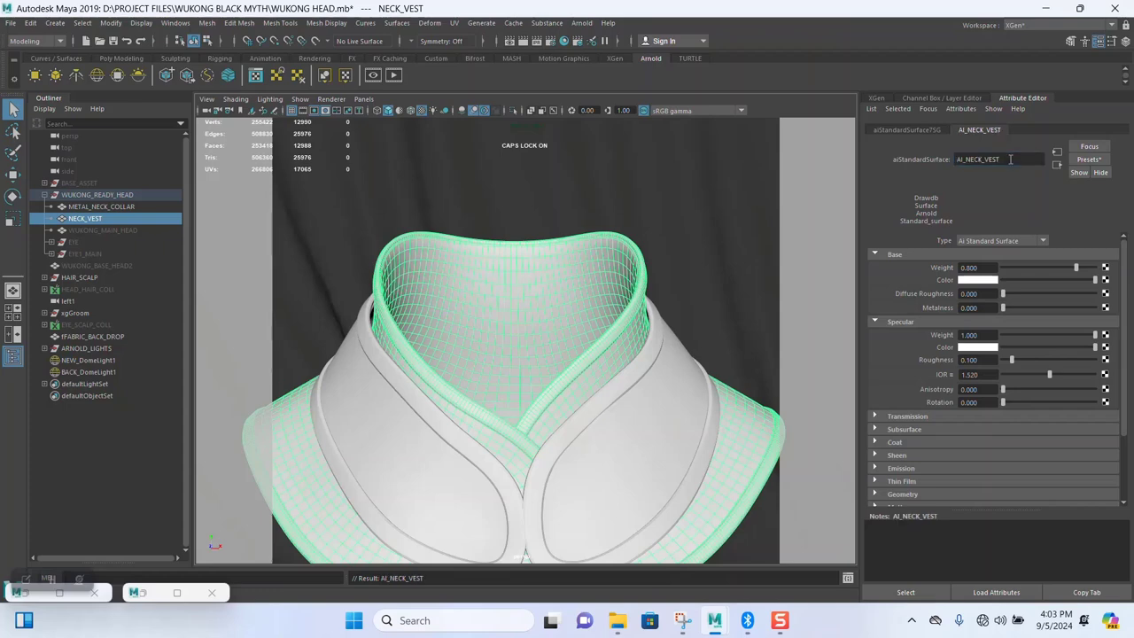
- Replace AI_NECK_VEST's settings with the Velvet preset, giving purple velvet with 0.693 roughness
{"action": "left_click", "coordinate": [1079, 161]}
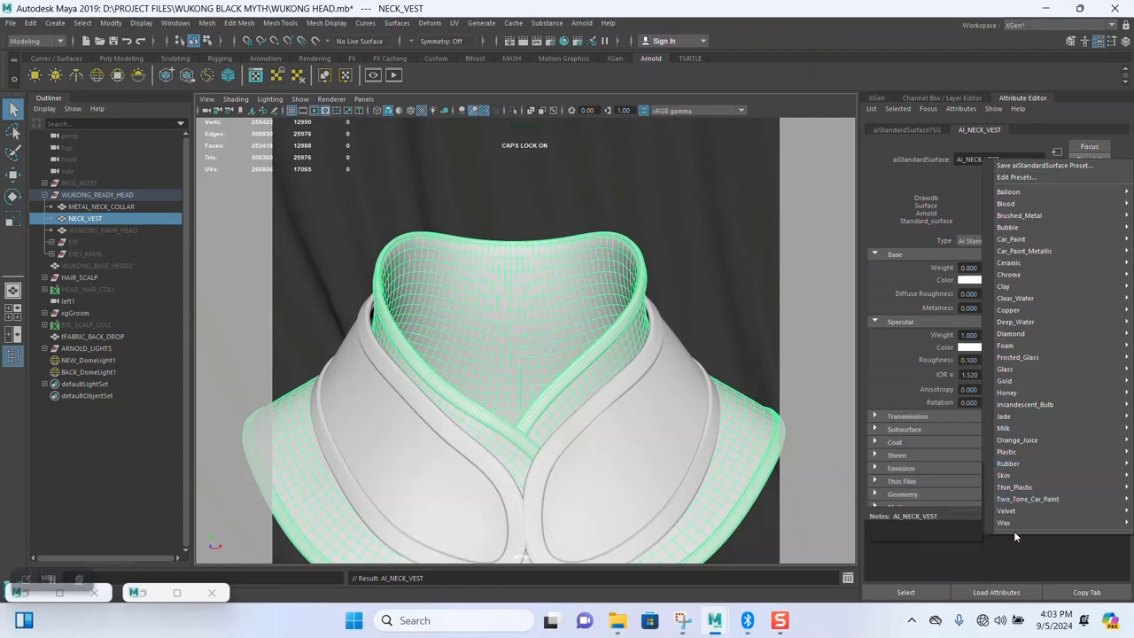
{"action": "mouse_move", "coordinate": [1015, 522]}
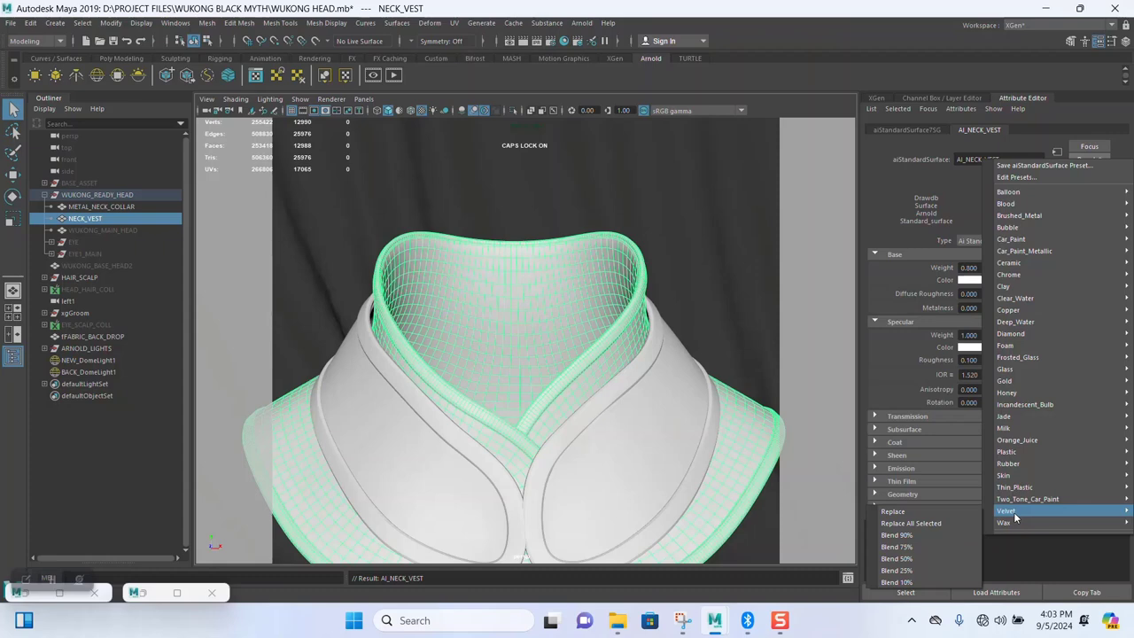
{"action": "left_click", "coordinate": [934, 513]}
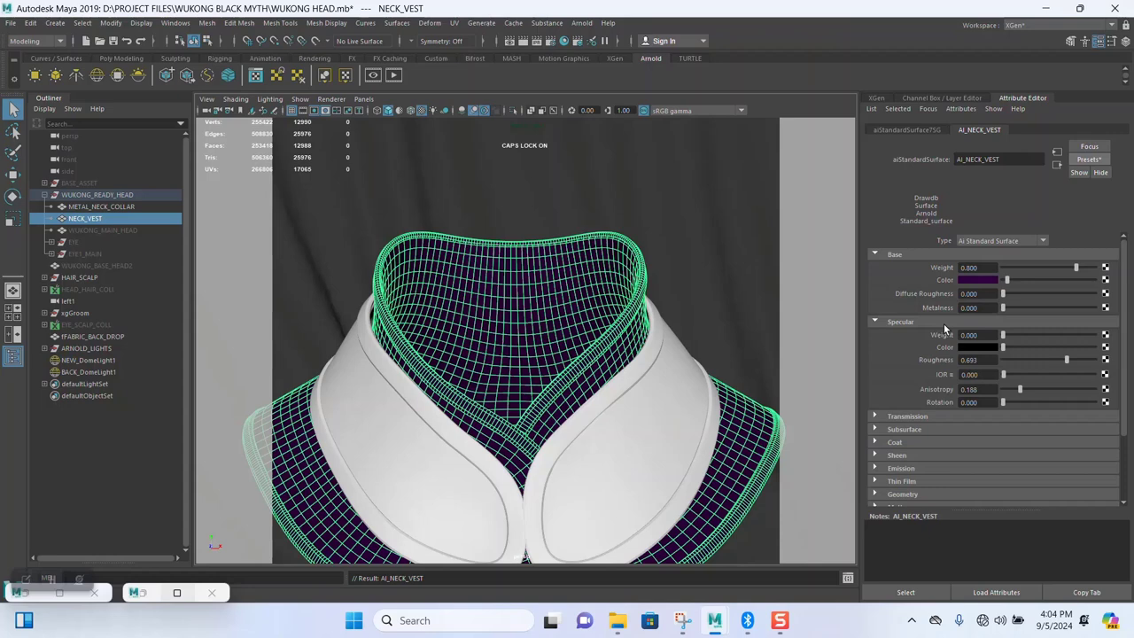
{"action": "scroll", "coordinate": [950, 334], "scroll_direction": "down", "scroll_amount": 3}
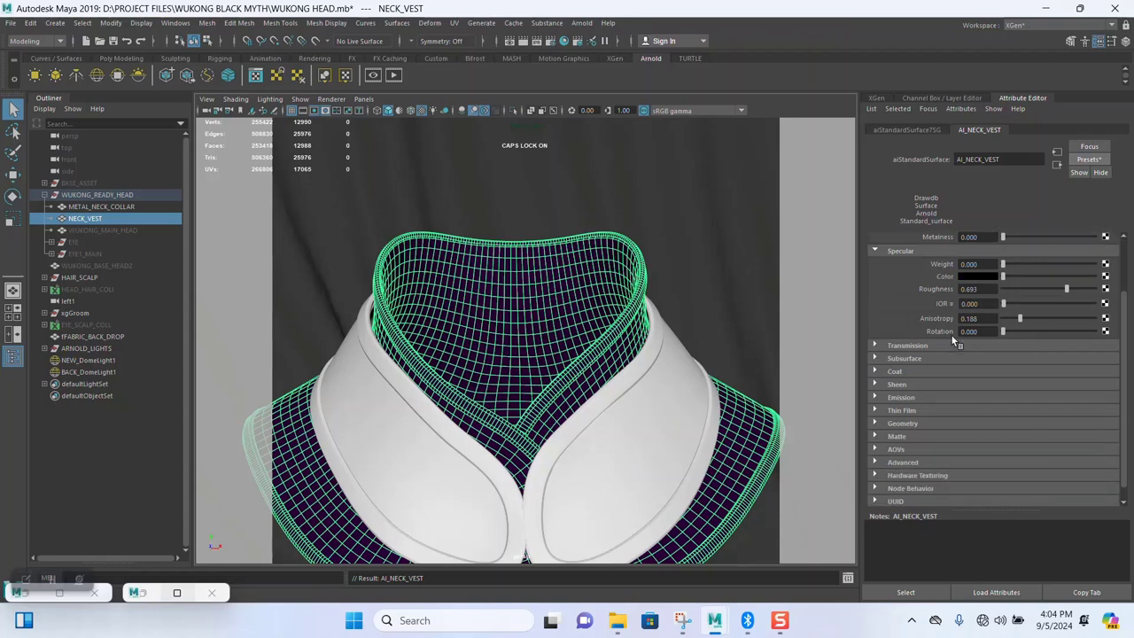
{"action": "left_click", "coordinate": [920, 367]}
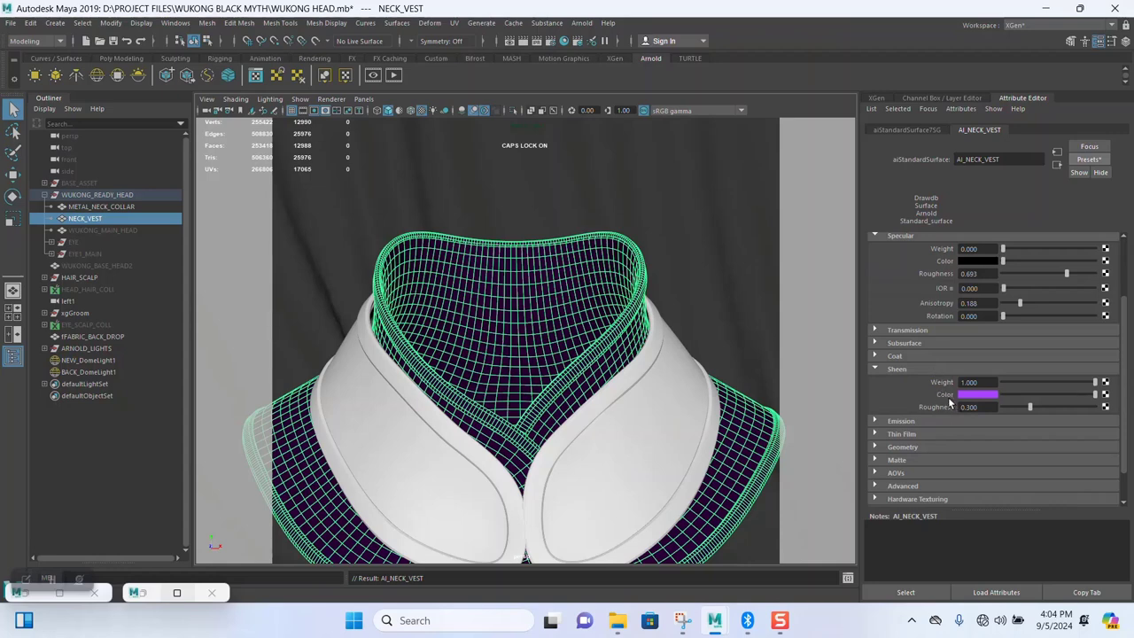
{"action": "scroll", "coordinate": [921, 405], "scroll_direction": "down", "scroll_amount": 1}
{"action": "scroll", "coordinate": [910, 410], "scroll_direction": "up", "scroll_amount": 2}
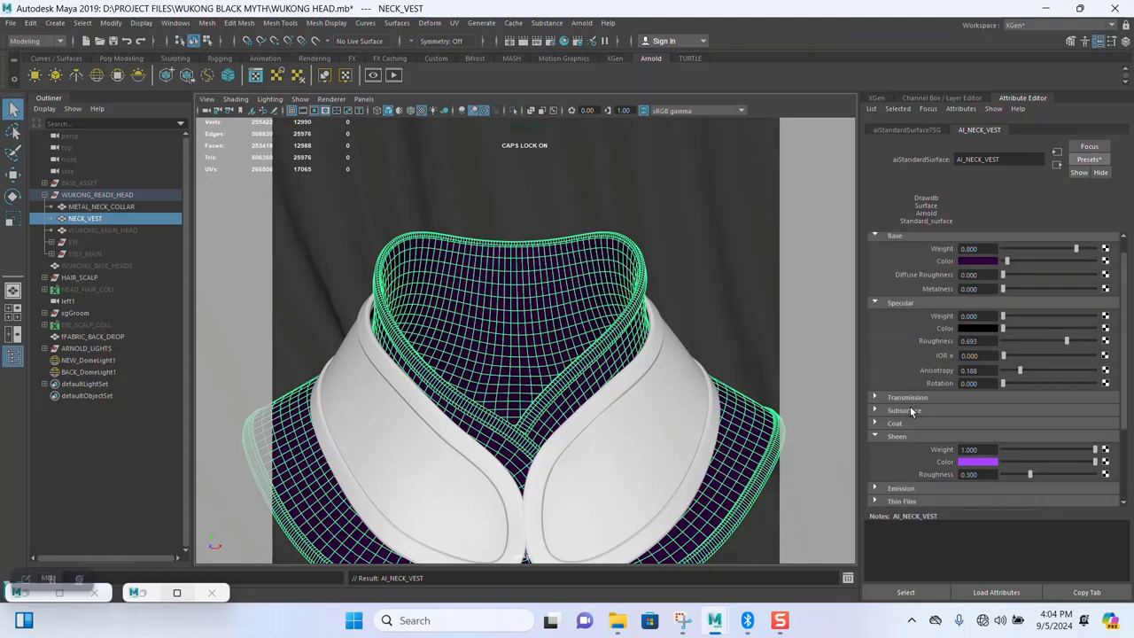
{"action": "scroll", "coordinate": [917, 420], "scroll_direction": "up", "scroll_amount": 1}
{"action": "left_click", "coordinate": [921, 426]}
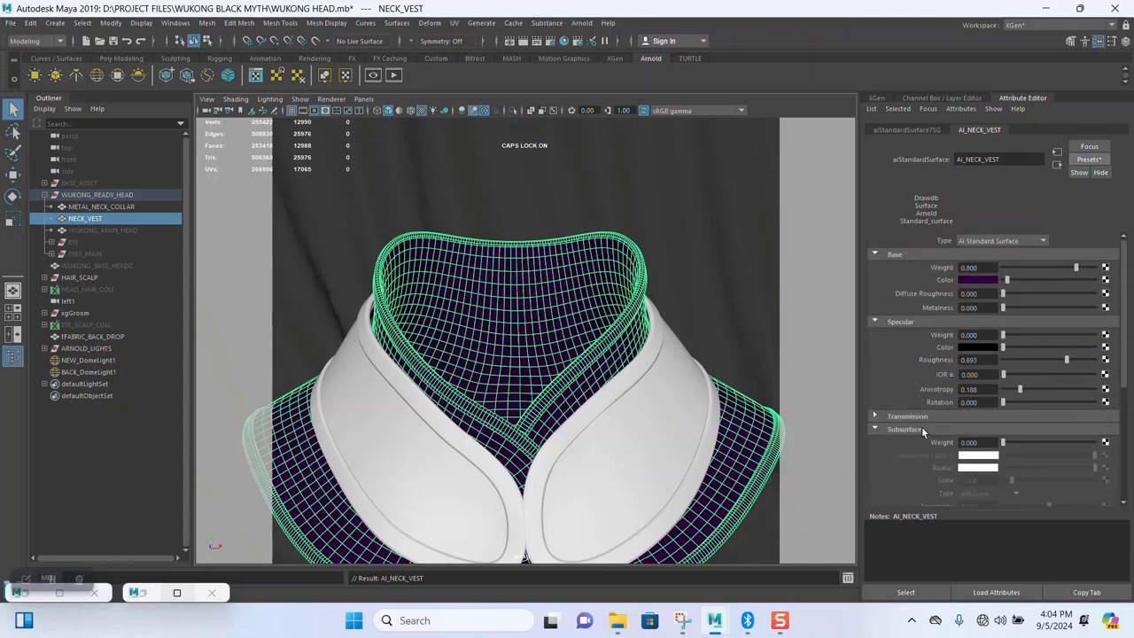
{"action": "left_click", "coordinate": [921, 425]}
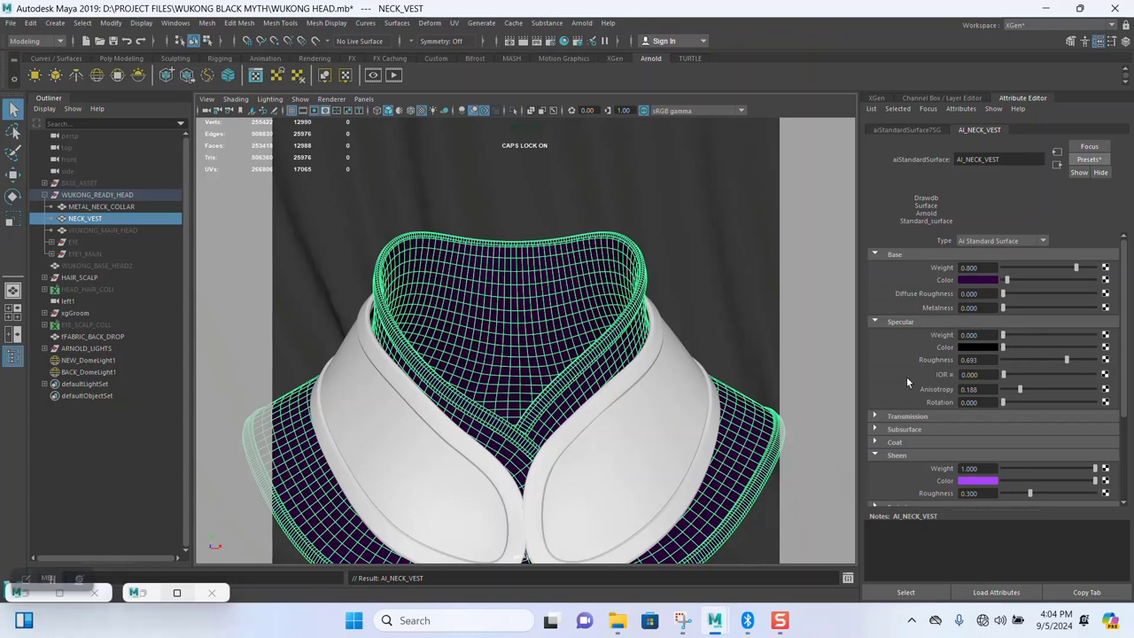
{"action": "left_click", "coordinate": [948, 374]}
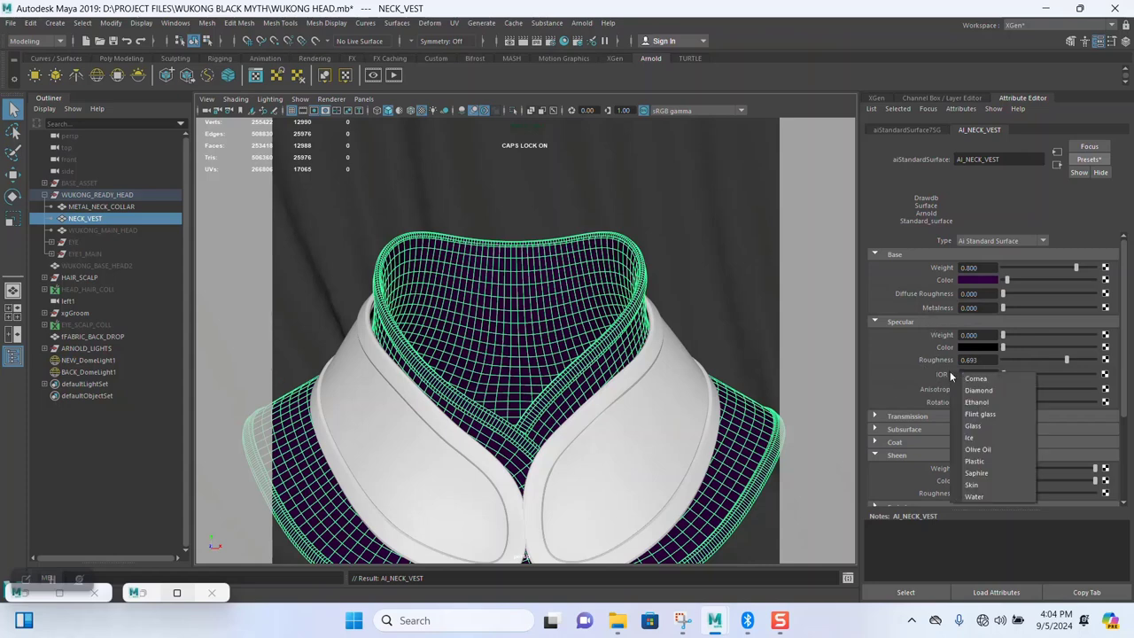
{"action": "left_click", "coordinate": [907, 362]}
{"action": "scroll", "coordinate": [932, 398], "scroll_direction": "down", "scroll_amount": 2}
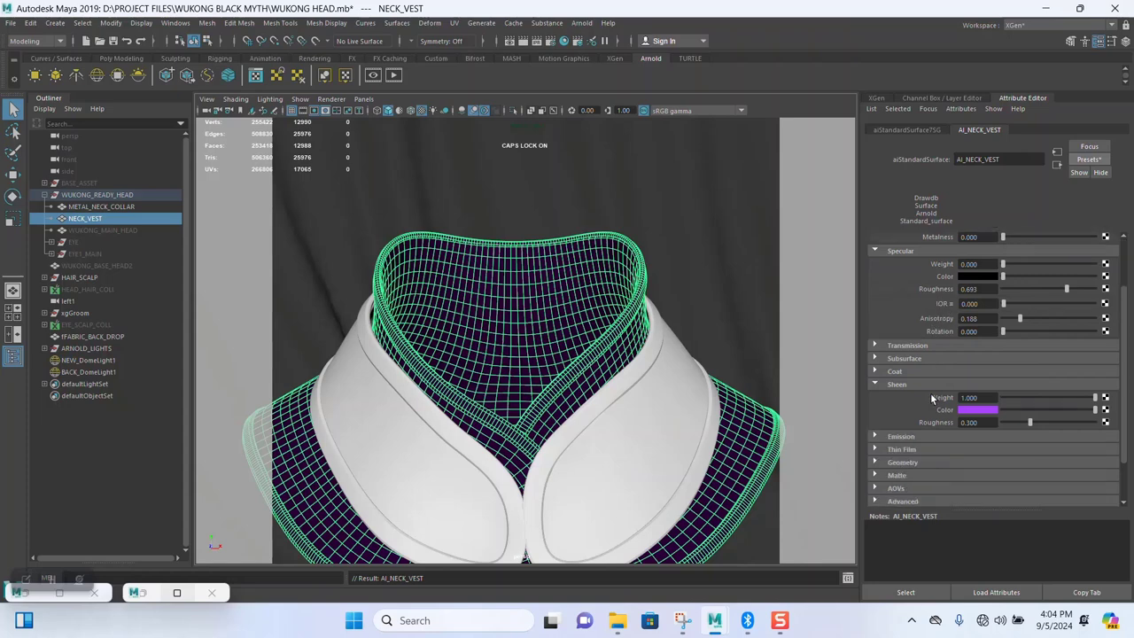
{"action": "left_click", "coordinate": [896, 371]}
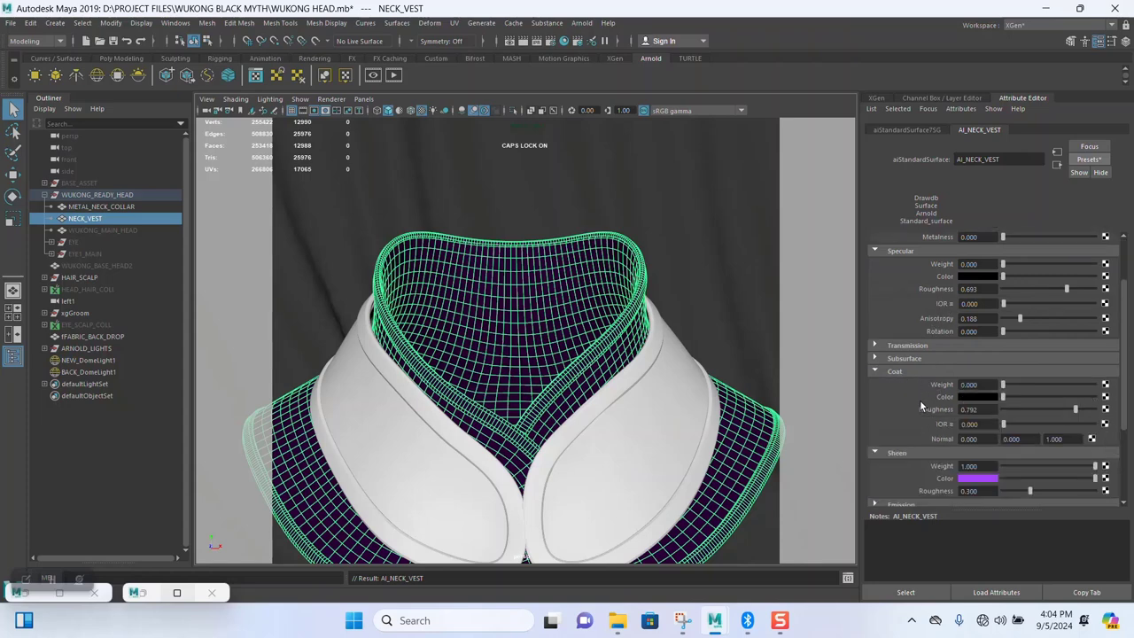
{"action": "left_click", "coordinate": [896, 371]}
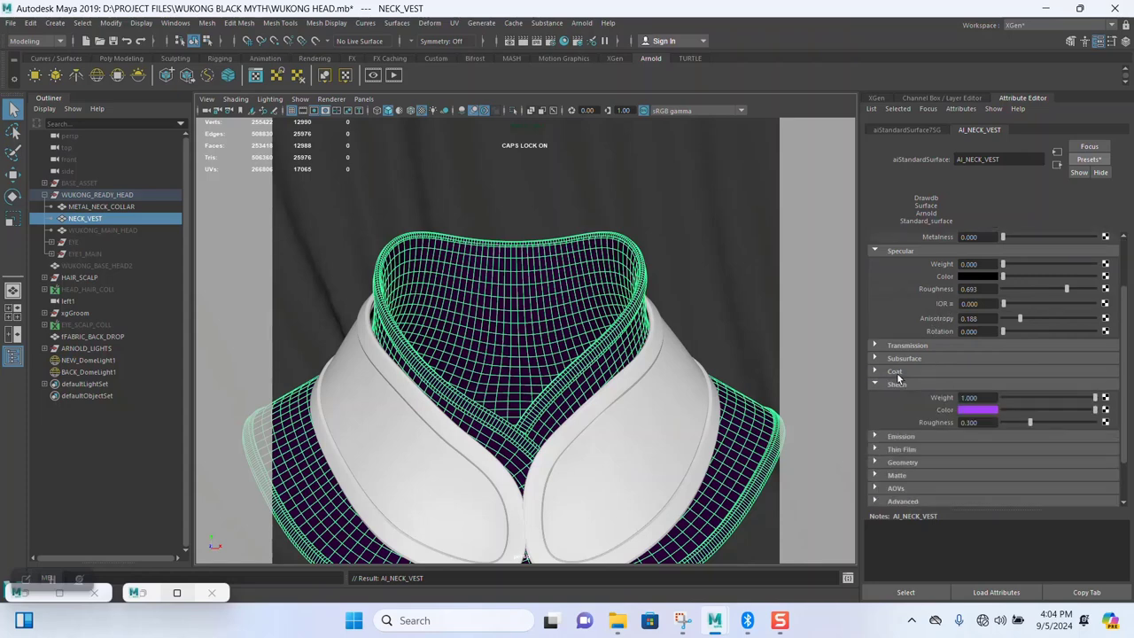
- Re-render the neck vest in Arnold RenderView, inspect the collar, then stop and minimize
{"action": "left_click", "coordinate": [144, 593]}
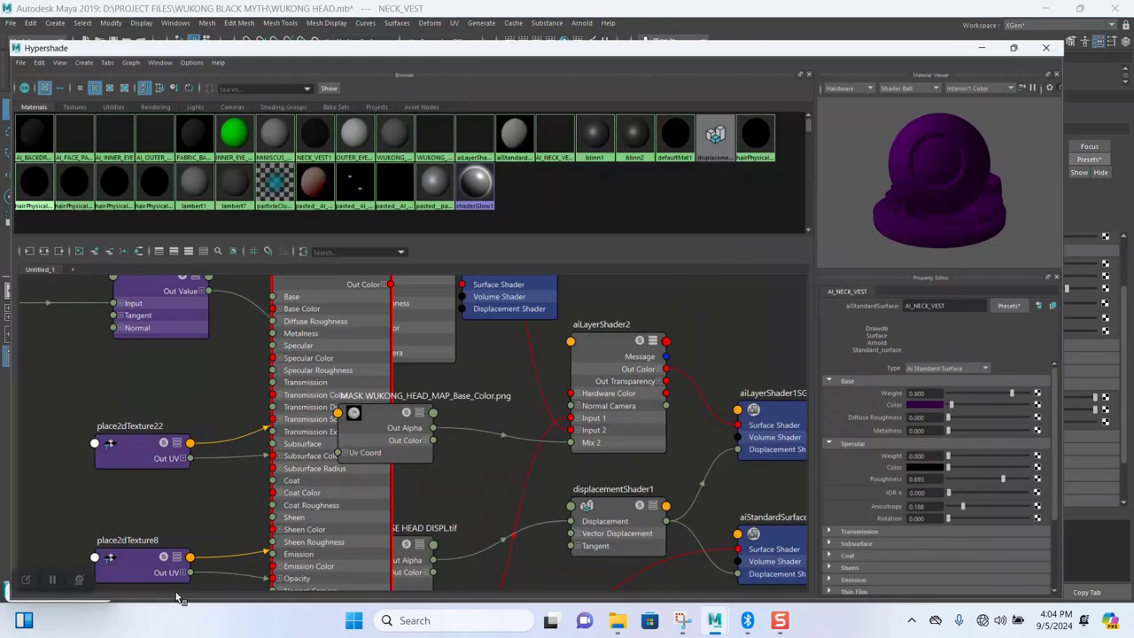
{"action": "left_click", "coordinate": [1045, 8]}
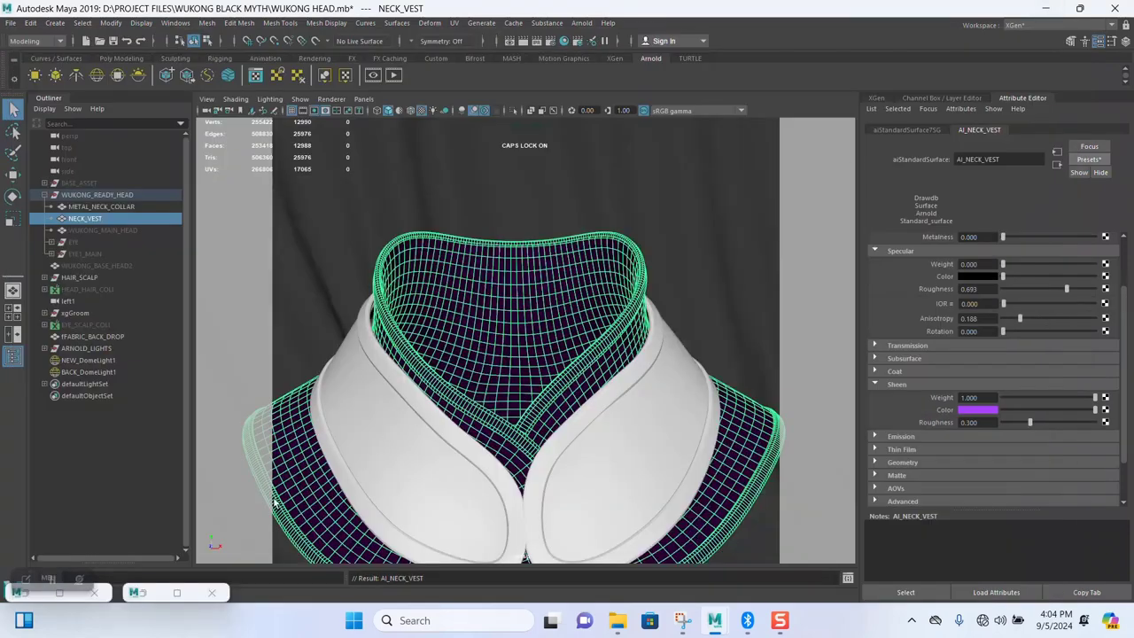
{"action": "left_click", "coordinate": [58, 598]}
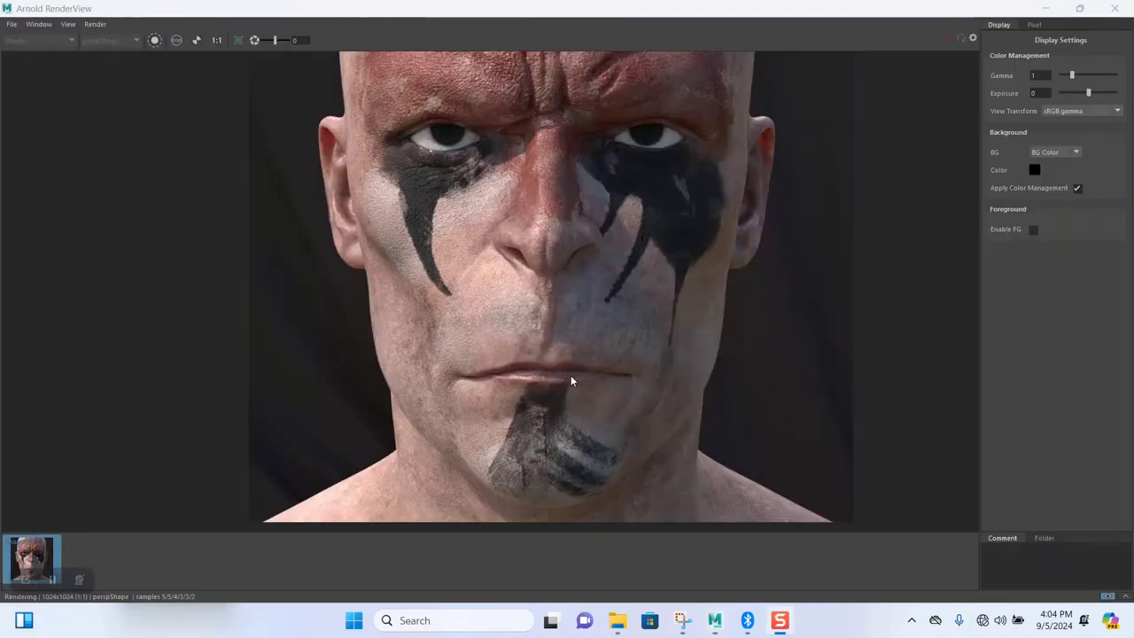
{"action": "left_click", "coordinate": [1079, 8]}
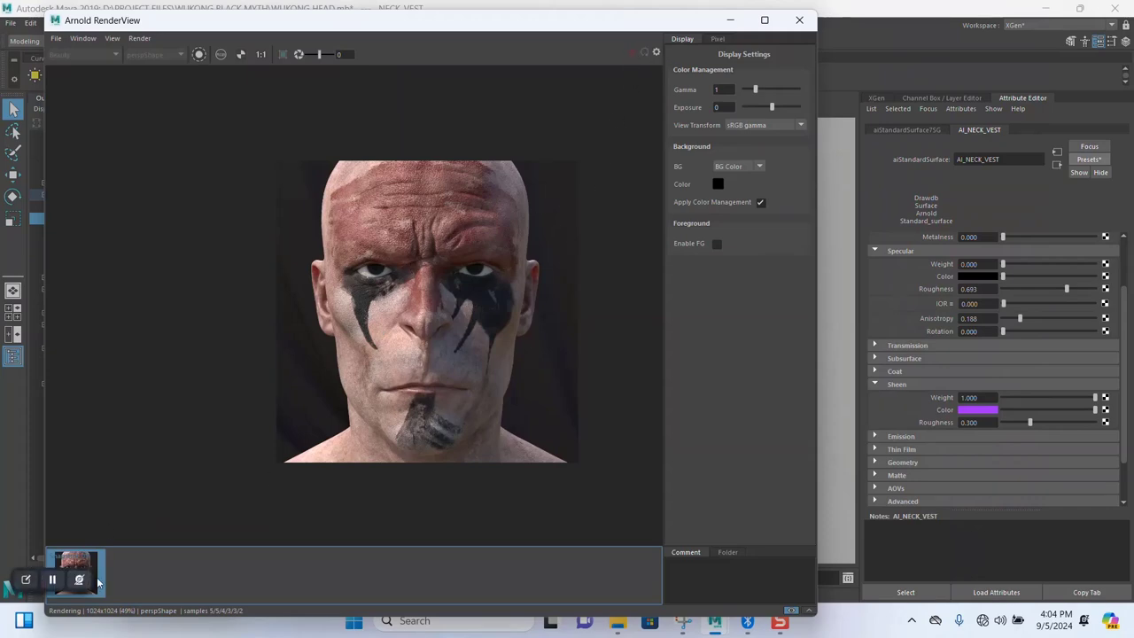
{"action": "left_click", "coordinate": [632, 54]}
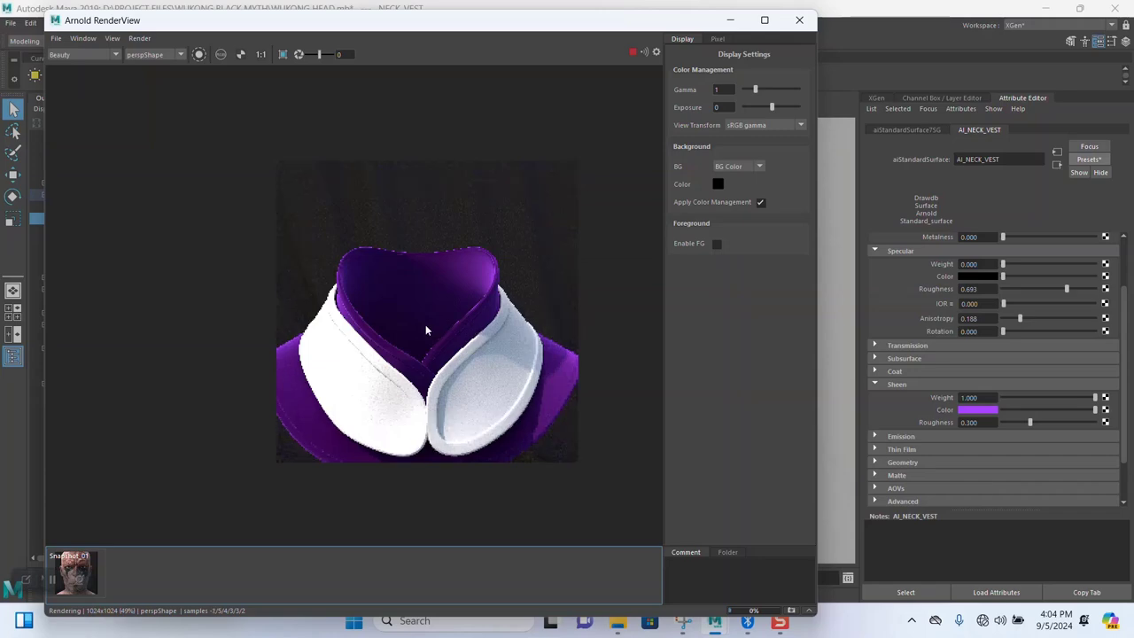
{"action": "scroll", "coordinate": [425, 325], "scroll_direction": "up", "scroll_amount": 2}
{"action": "scroll", "coordinate": [425, 324], "scroll_direction": "up", "scroll_amount": 2}
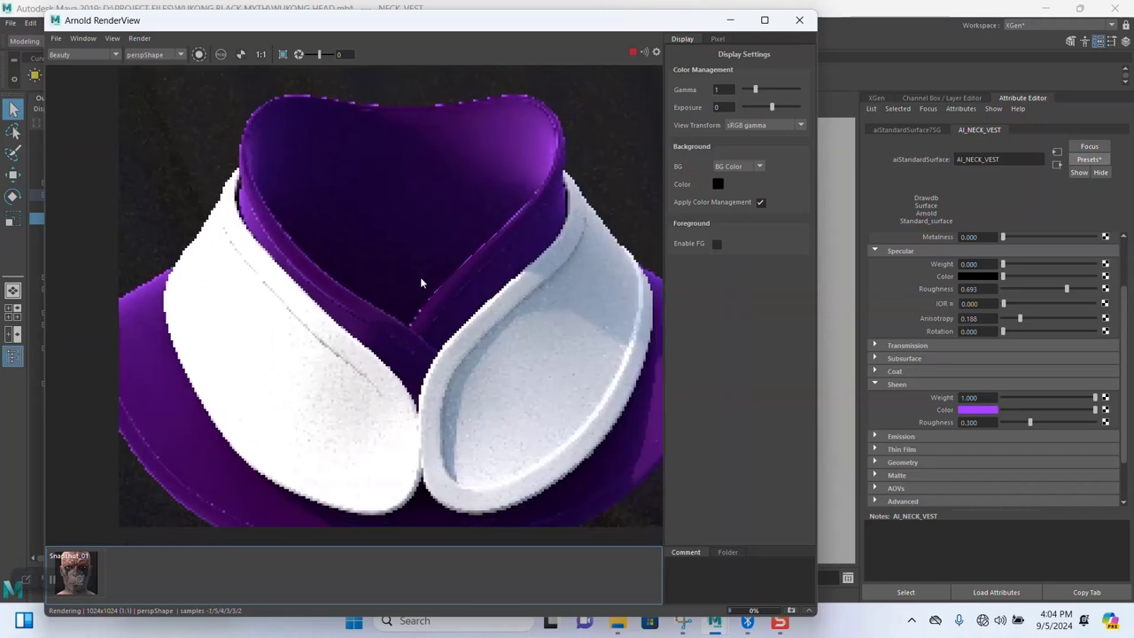
{"action": "middle_click_drag", "start_coordinate": [420, 299], "coordinate": [472, 283]}
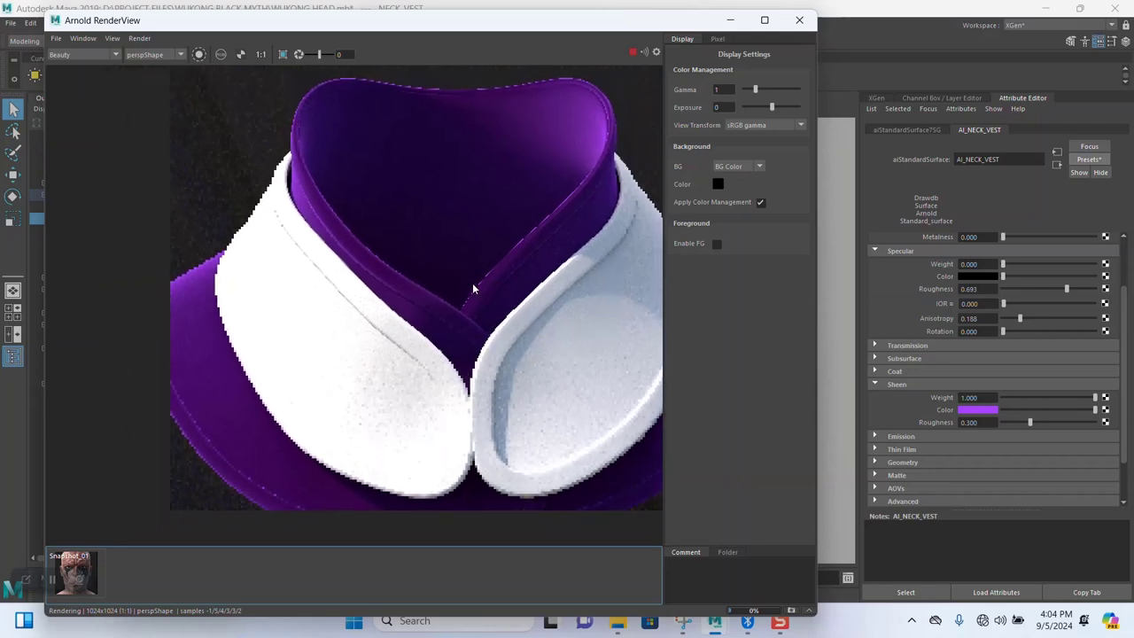
{"action": "scroll", "coordinate": [417, 278], "scroll_direction": "down", "scroll_amount": 1}
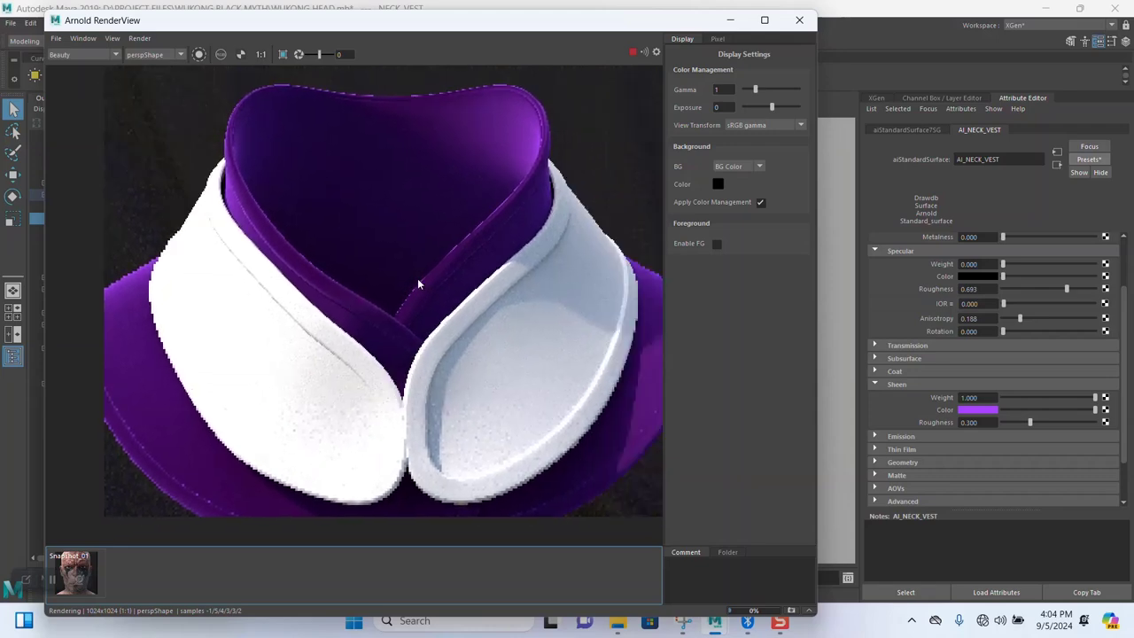
{"action": "left_click", "coordinate": [632, 52]}
{"action": "left_click", "coordinate": [730, 19]}
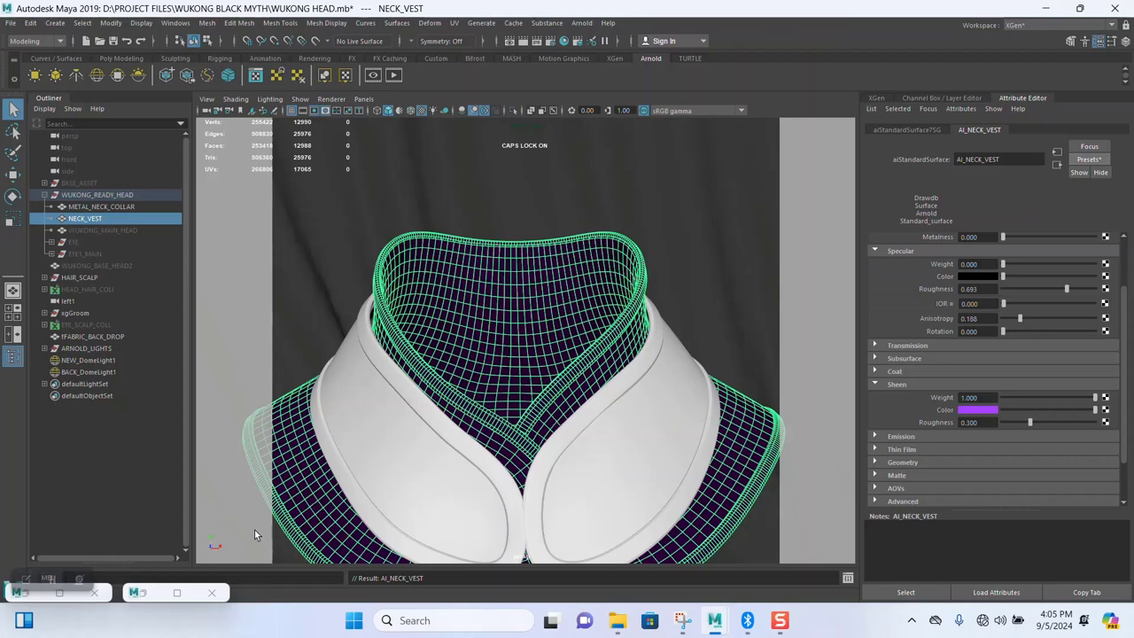
- Put Hypershade away and select the neck vest to show its transform attributes
{"action": "left_click", "coordinate": [176, 591]}
{"action": "scroll", "coordinate": [410, 389], "scroll_direction": "down", "scroll_amount": 4}
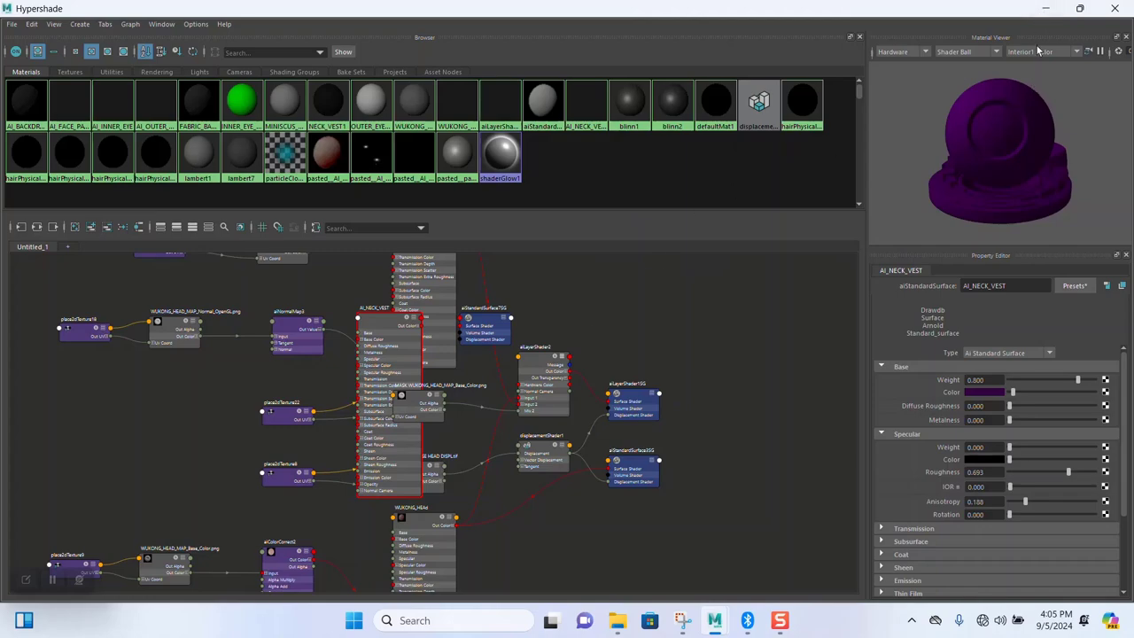
{"action": "left_click", "coordinate": [1046, 10]}
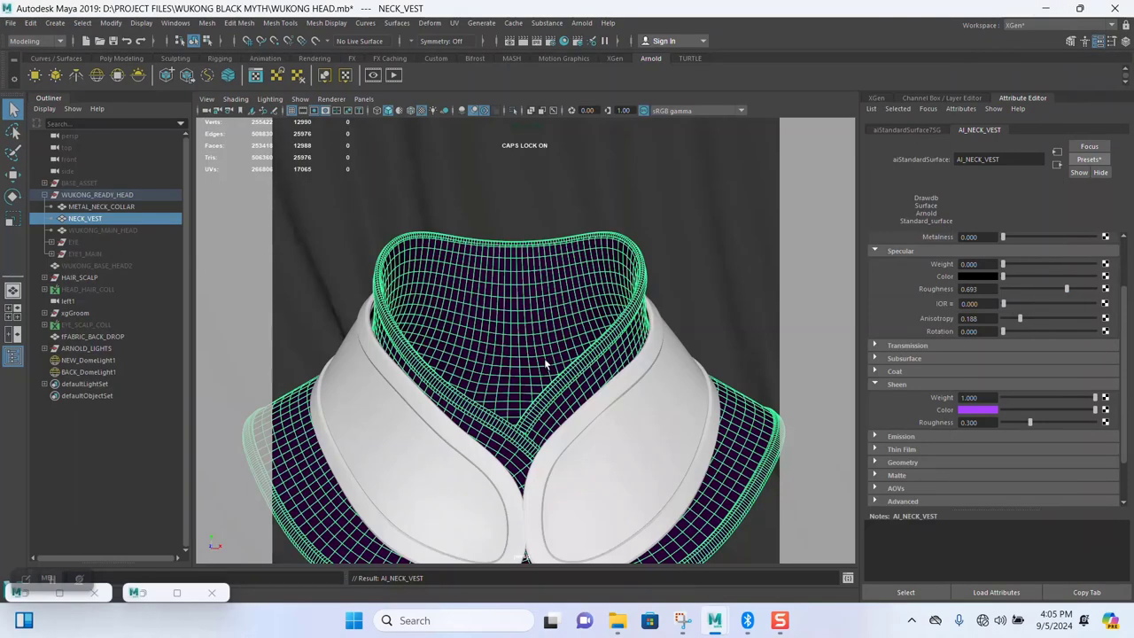
{"action": "scroll", "coordinate": [547, 363], "scroll_direction": "up", "scroll_amount": 5}
{"action": "left_click", "coordinate": [556, 389]}
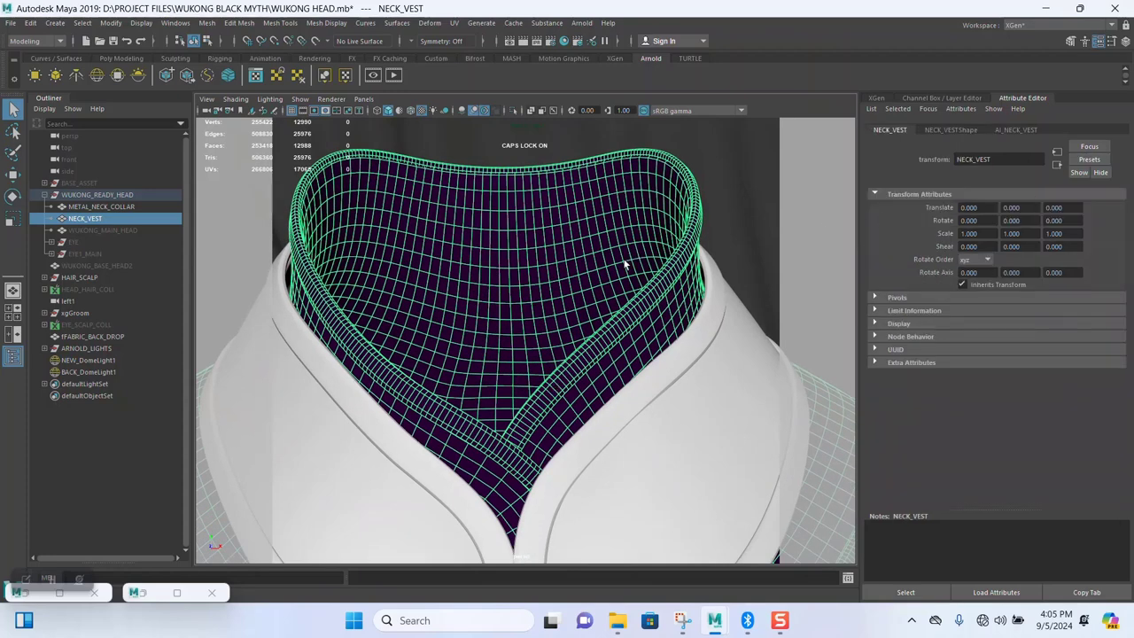
- Show AI_NECK_VEST's attributes and browse its presets, closing without applying one
{"action": "left_click", "coordinate": [1010, 131]}
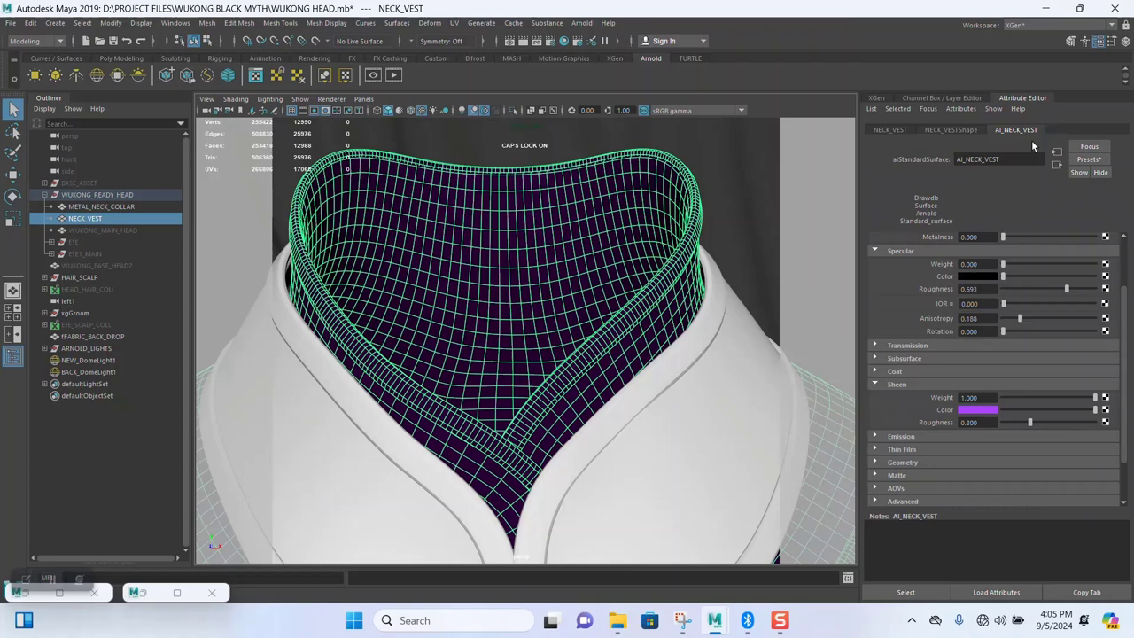
{"action": "left_click", "coordinate": [1089, 161]}
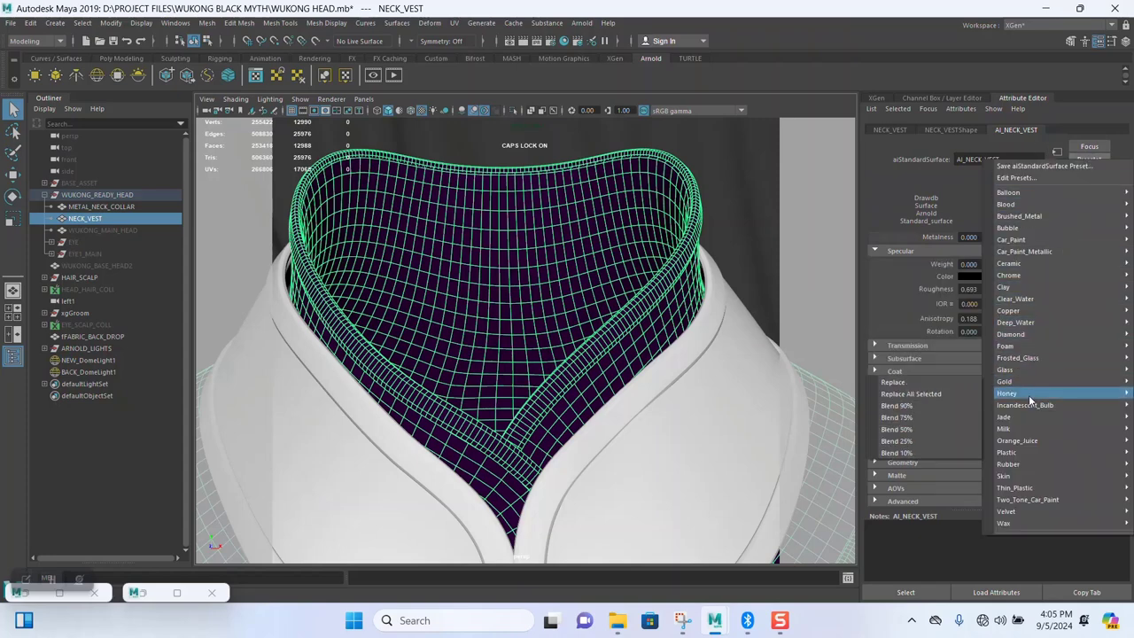
{"action": "mouse_move", "coordinate": [1023, 466]}
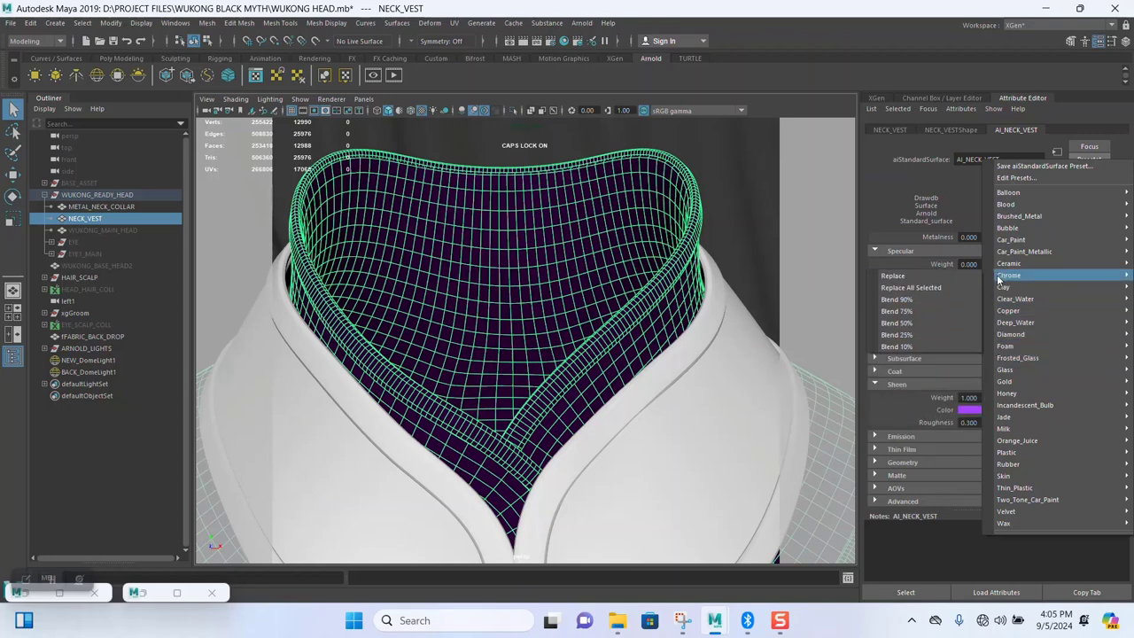
{"action": "mouse_move", "coordinate": [1001, 255]}
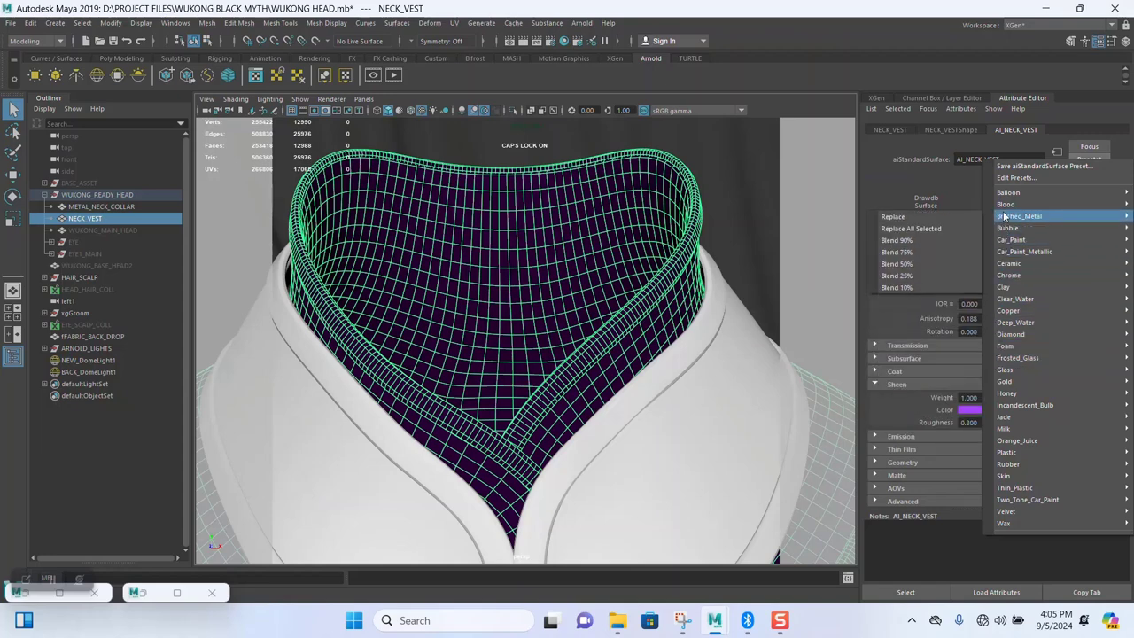
{"action": "mouse_move", "coordinate": [1005, 204]}
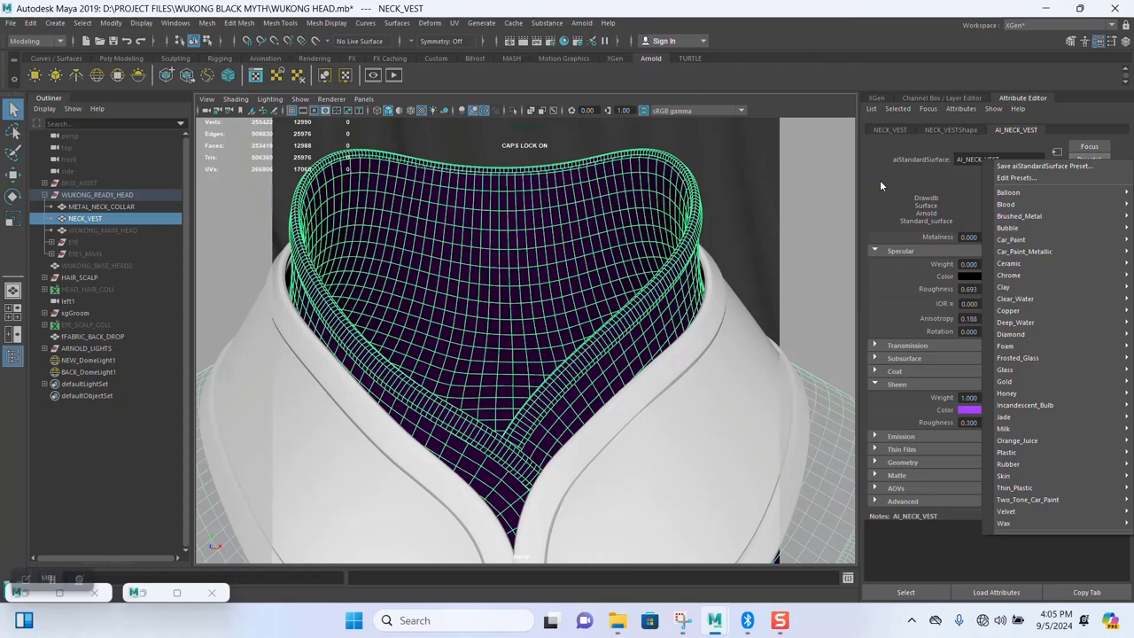
{"action": "left_click", "coordinate": [879, 180]}
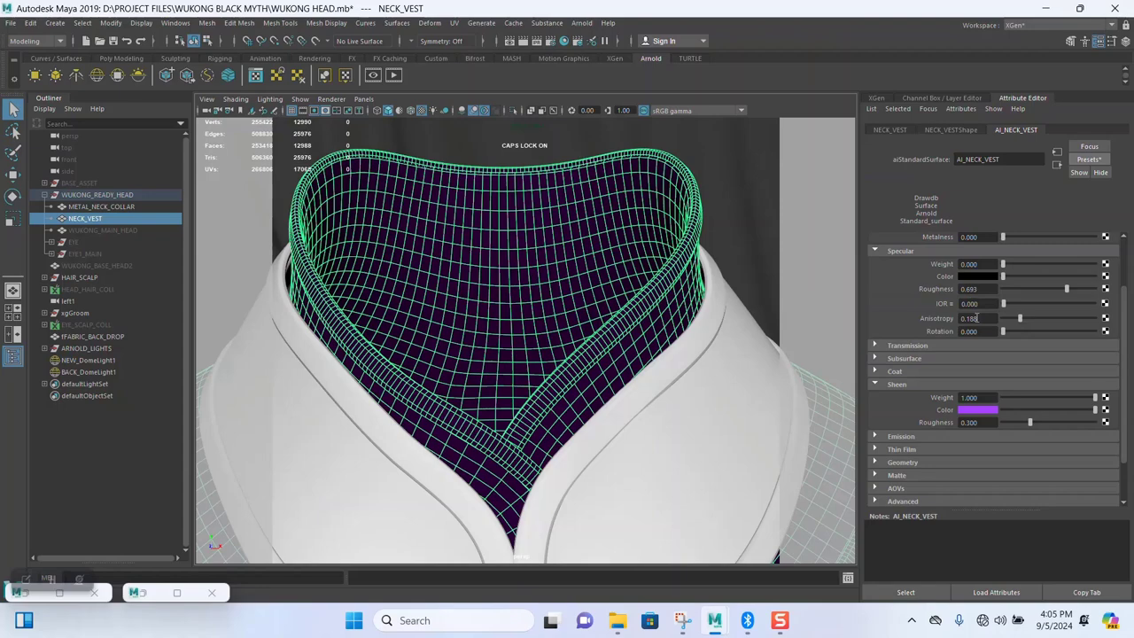
- Select the whole NECK_VEST object and Separate it into polySurface1 and polySurface2
{"action": "scroll", "coordinate": [565, 416], "scroll_direction": "down", "scroll_amount": 5}
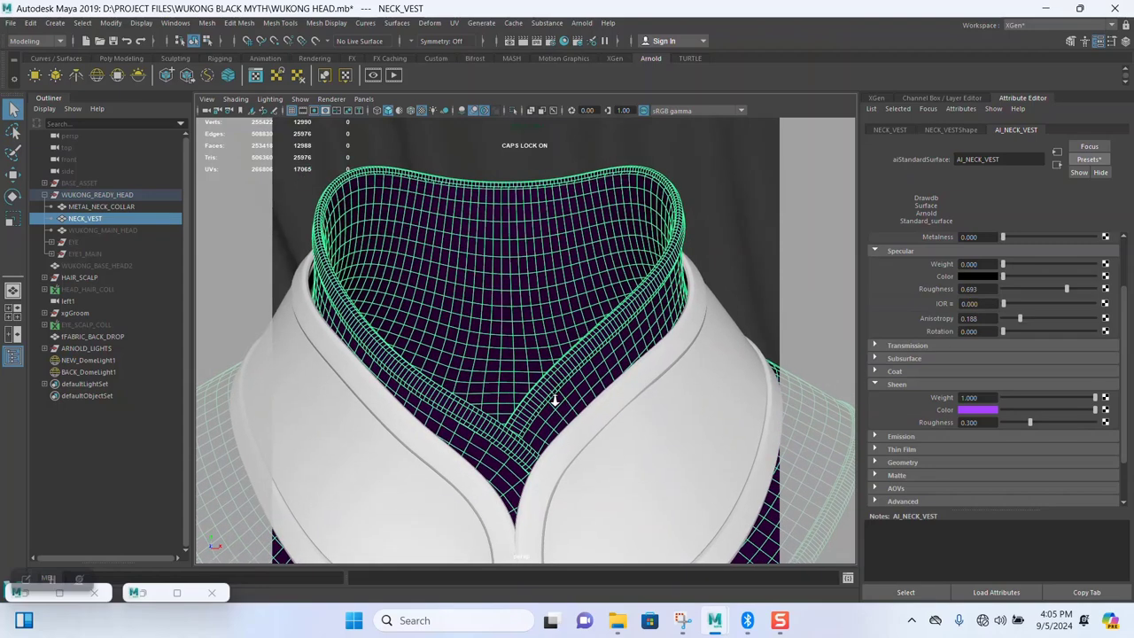
{"action": "scroll", "coordinate": [554, 400], "scroll_direction": "up", "scroll_amount": 2}
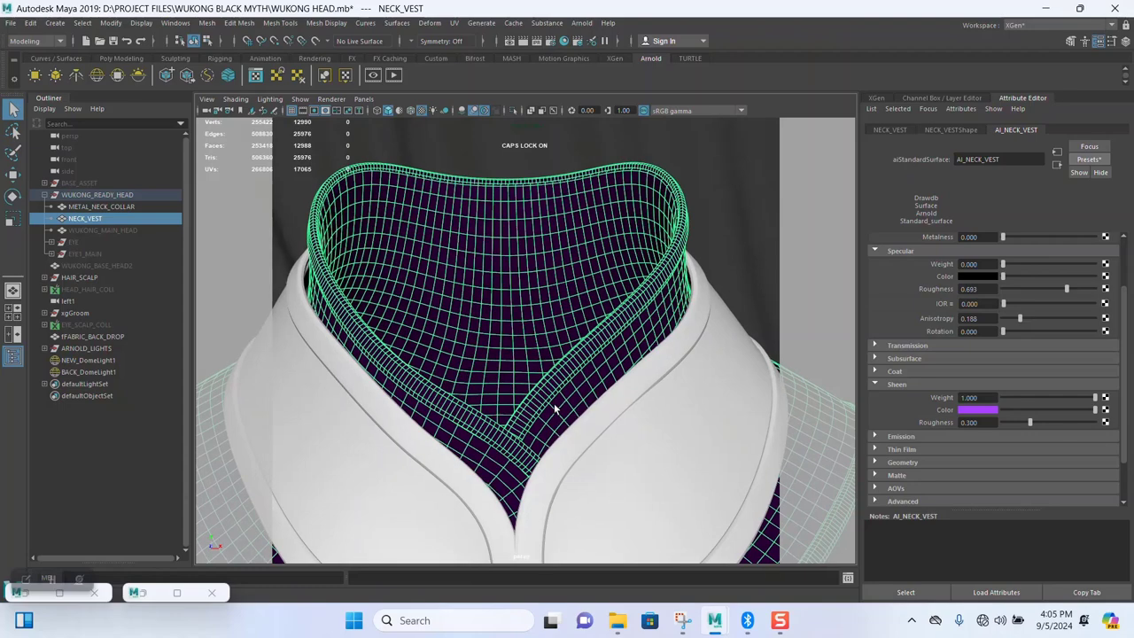
{"action": "scroll", "coordinate": [563, 399], "scroll_direction": "up", "scroll_amount": 3}
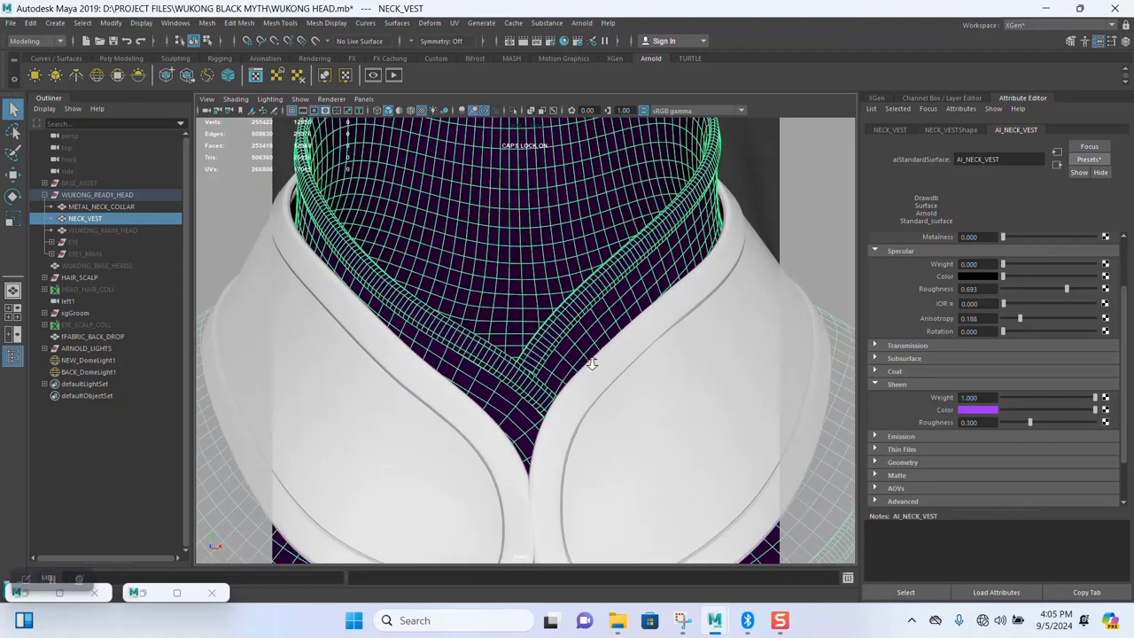
{"action": "scroll", "coordinate": [592, 353], "scroll_direction": "down", "scroll_amount": 2}
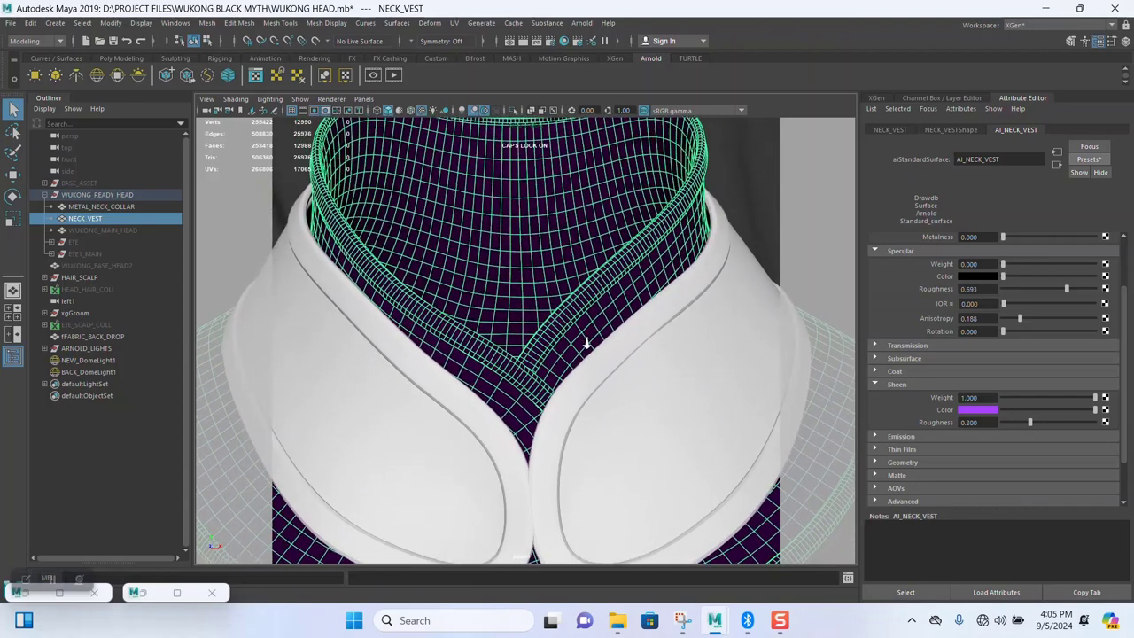
{"action": "right_click", "coordinate": [606, 283]}
{"action": "left_click", "coordinate": [607, 292]}
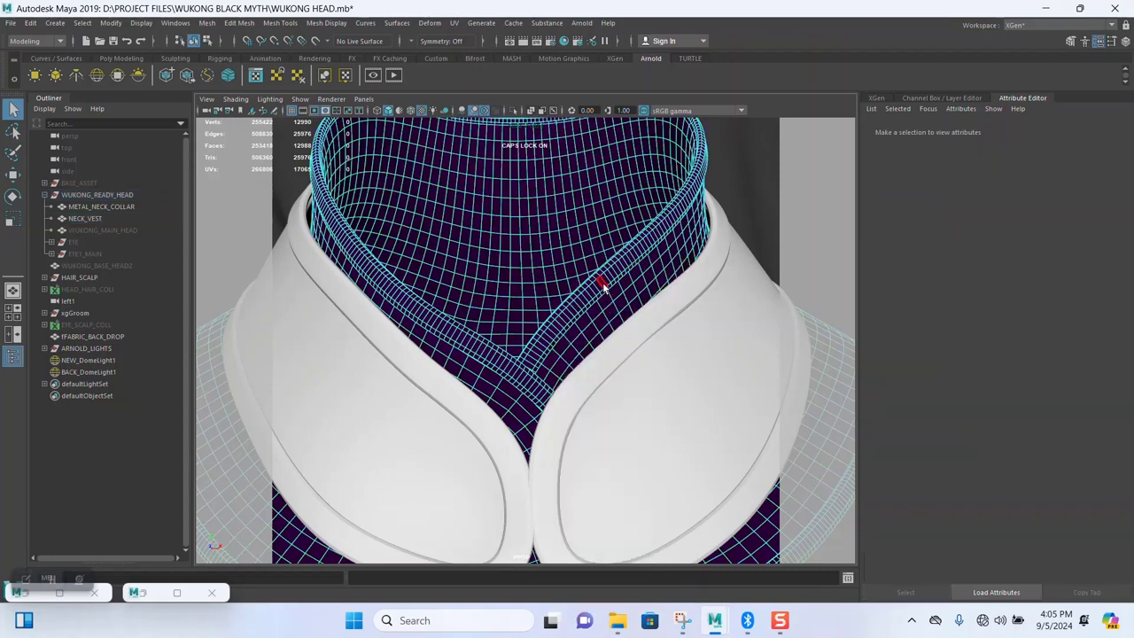
{"action": "right_click", "coordinate": [631, 297]}
{"action": "left_click", "coordinate": [626, 299]}
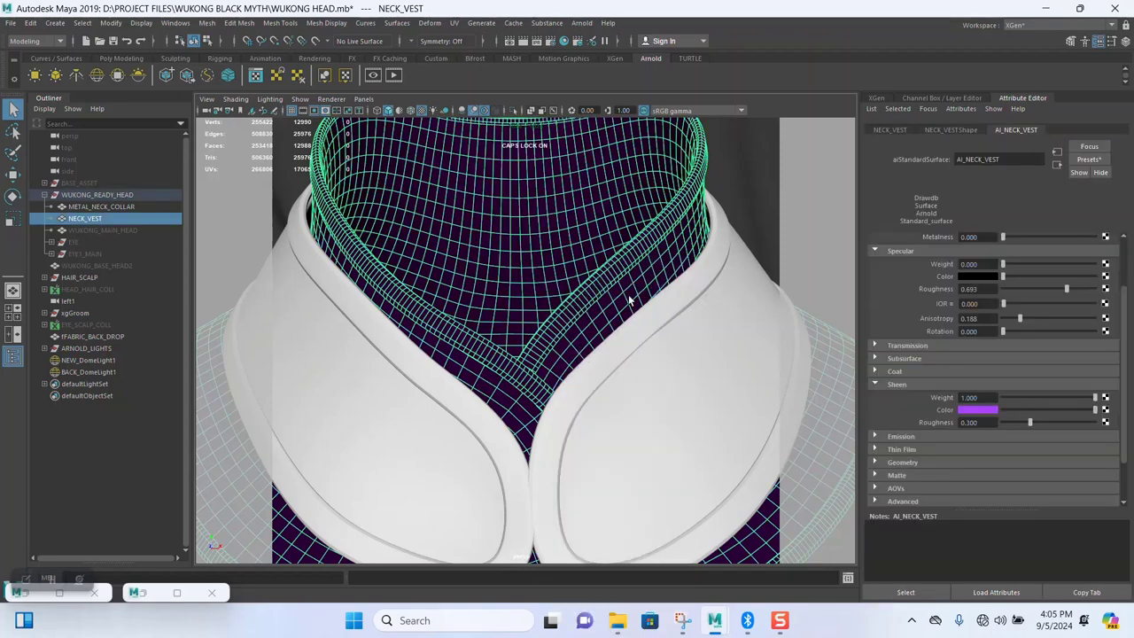
{"action": "right_click", "coordinate": [626, 299]}
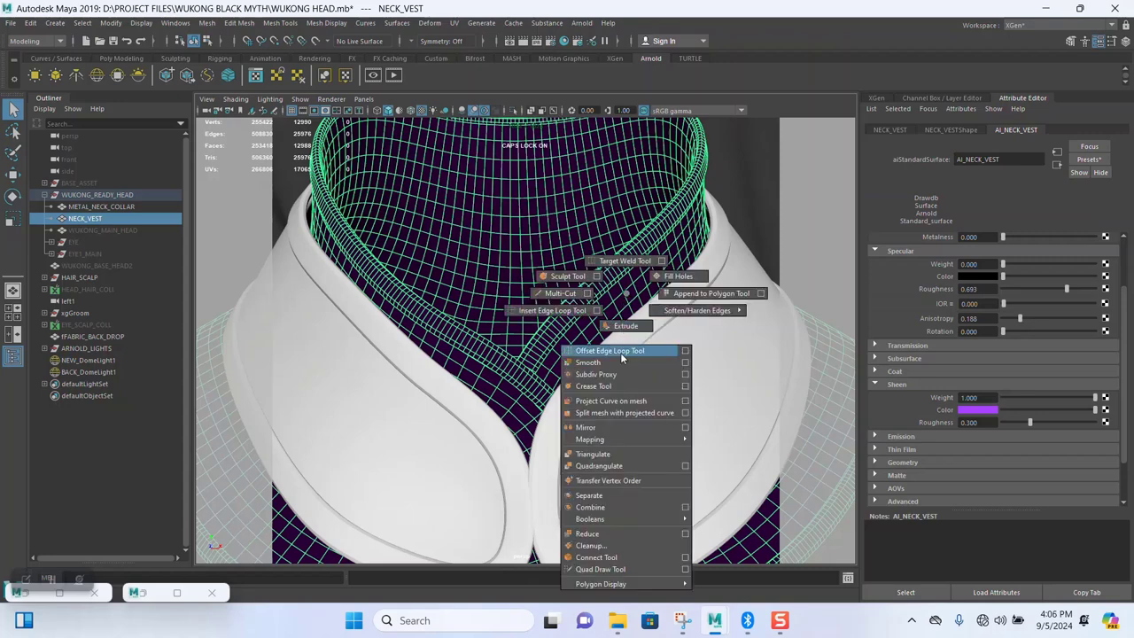
{"action": "left_click", "coordinate": [611, 494]}
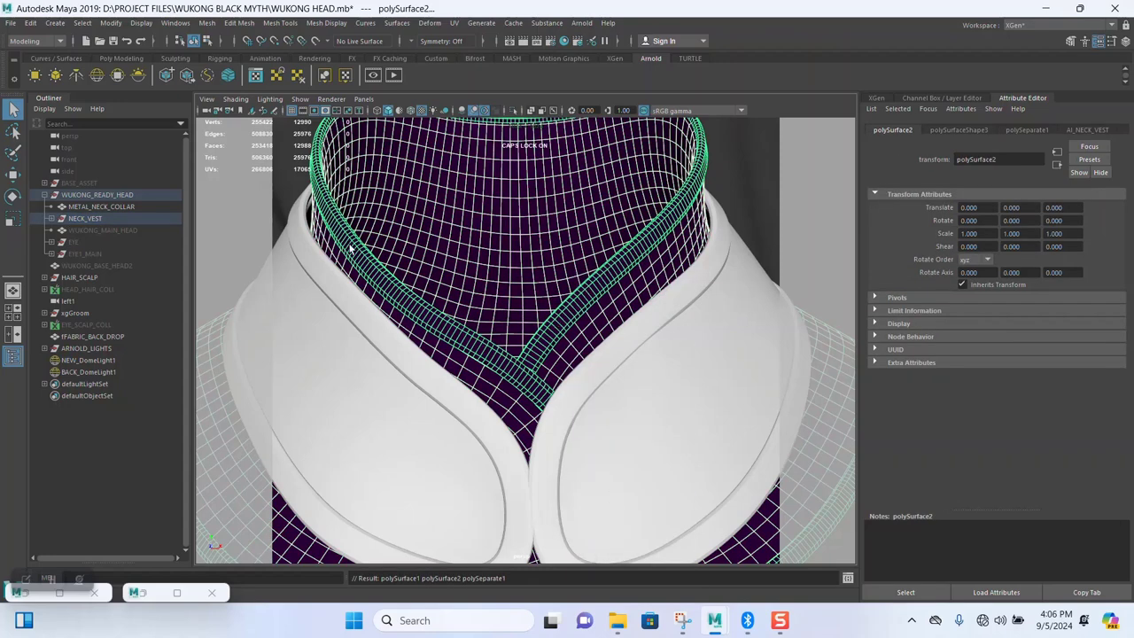
- Expand NECK_VEST in the Outliner and rename polySurface2 to VEST_TAPER
{"action": "left_click", "coordinate": [50, 218]}
{"action": "left_click", "coordinate": [77, 236]}
{"action": "double_click", "coordinate": [100, 240]}
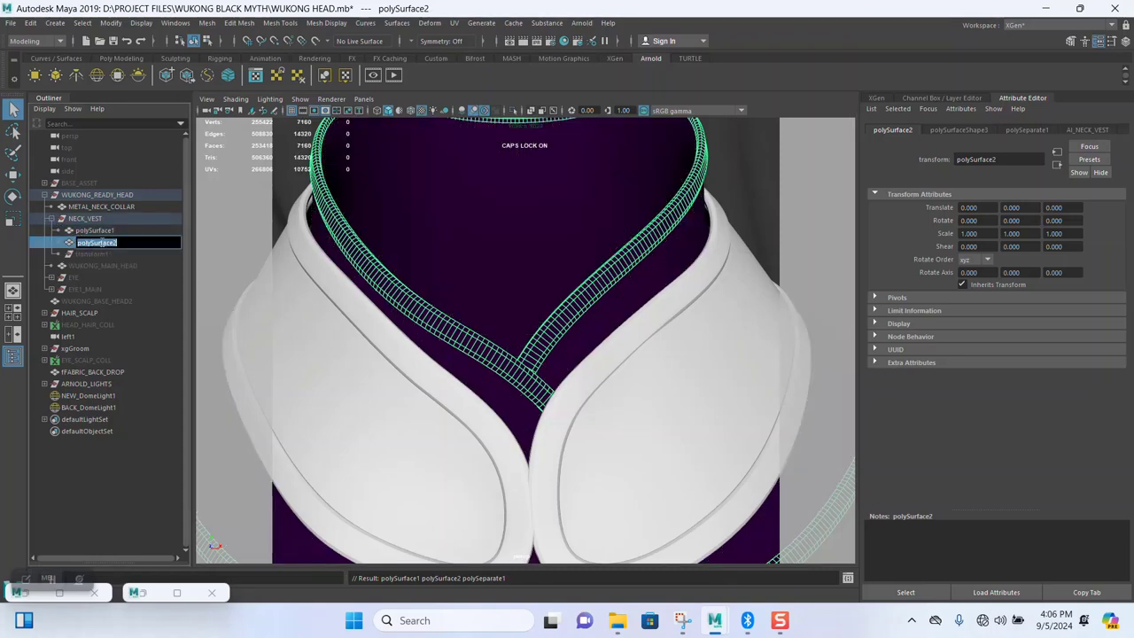
{"action": "type", "text": "V"}
{"action": "type", "text": "EST TAPER"}
{"action": "key", "text": "Return"}
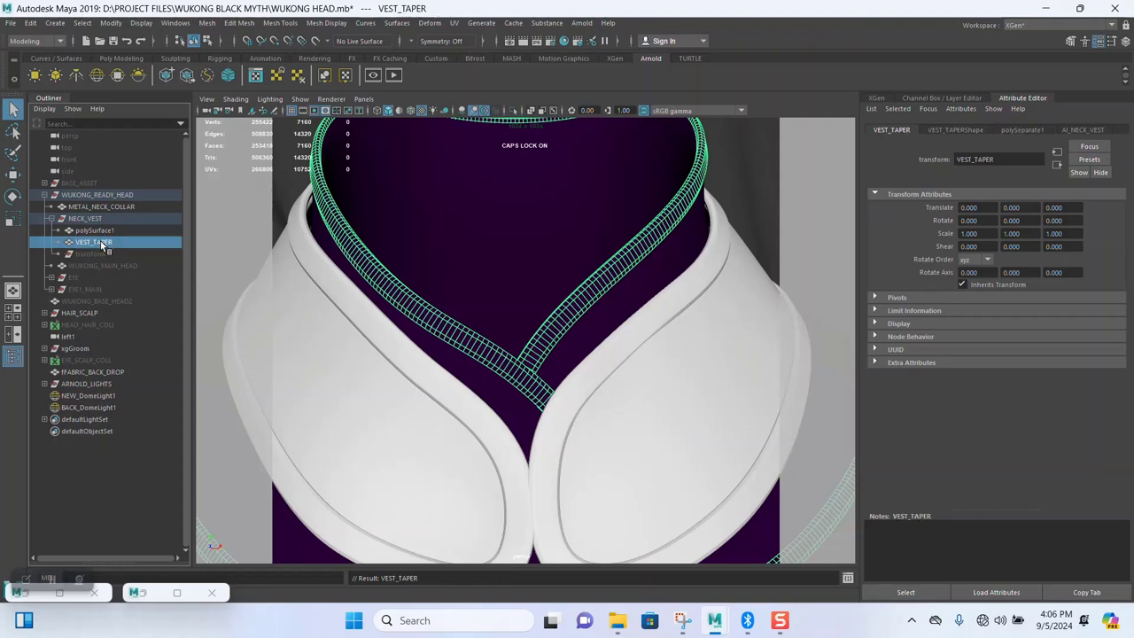
- Rename polySurface1 to VEST, then select the VEST_TAPER piece in the viewport
{"action": "double_click", "coordinate": [108, 230]}
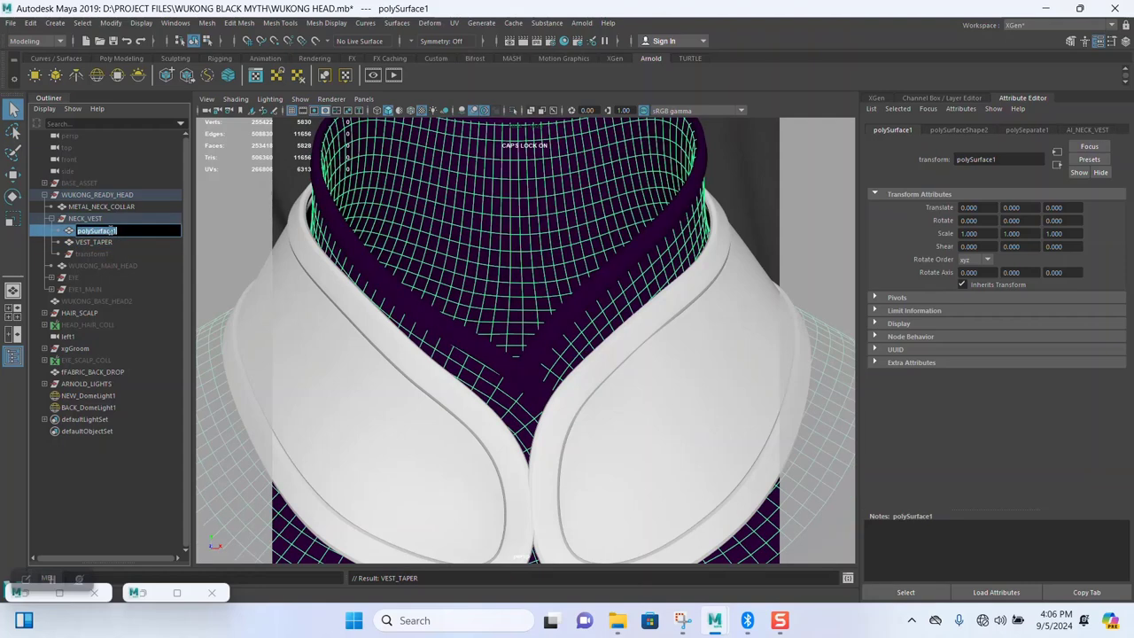
{"action": "type", "text": "VEST"}
{"action": "key", "text": "Return"}
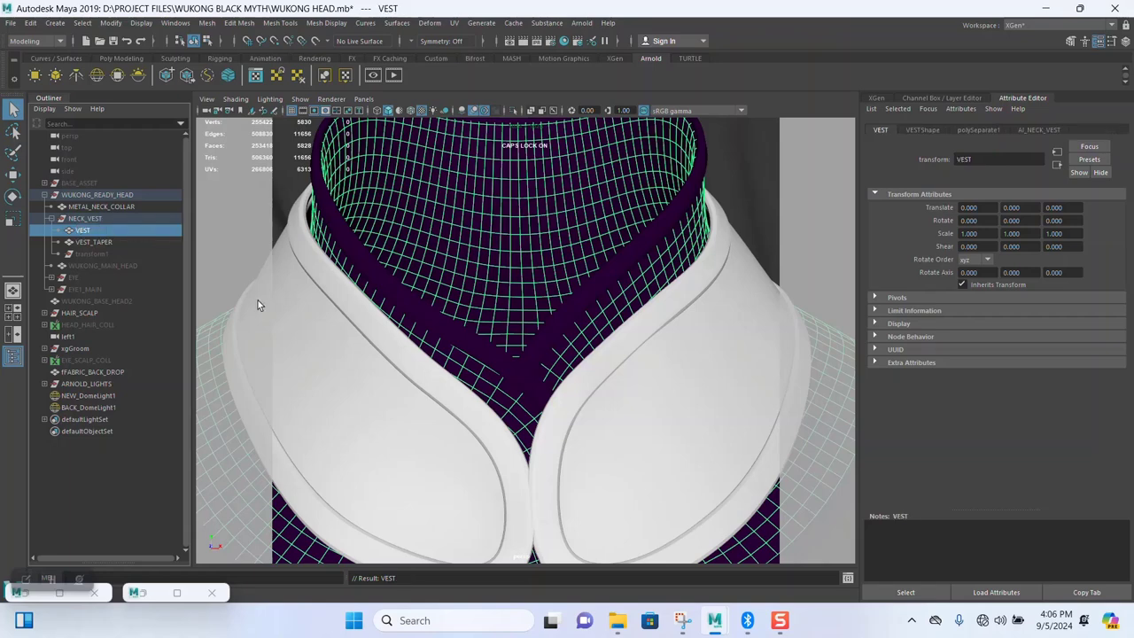
{"action": "left_click", "coordinate": [745, 233]}
{"action": "left_click", "coordinate": [623, 258]}
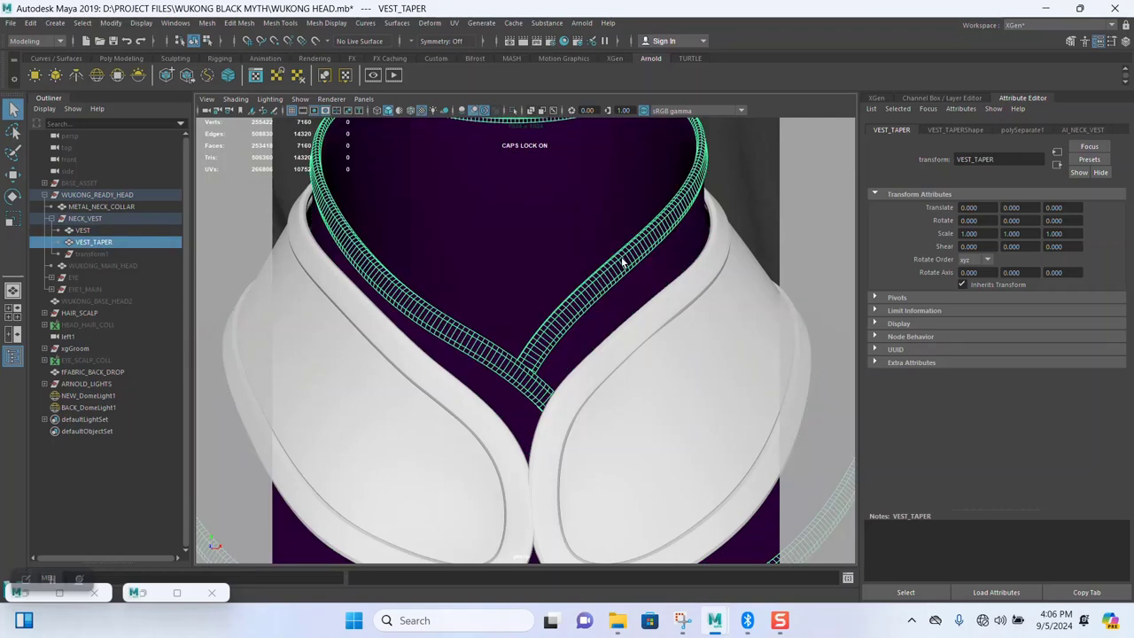
{"action": "right_click_drag", "start_coordinate": [623, 258], "coordinate": [621, 570]}
{"action": "scroll", "coordinate": [541, 329], "scroll_direction": "down", "scroll_amount": 2}
{"action": "scroll", "coordinate": [540, 328], "scroll_direction": "up", "scroll_amount": 2}
- Assign VEST_TAPER a new aiStandardSurface shader named VEST_TAPER1
{"action": "right_click_drag", "start_coordinate": [565, 301], "coordinate": [567, 606]}
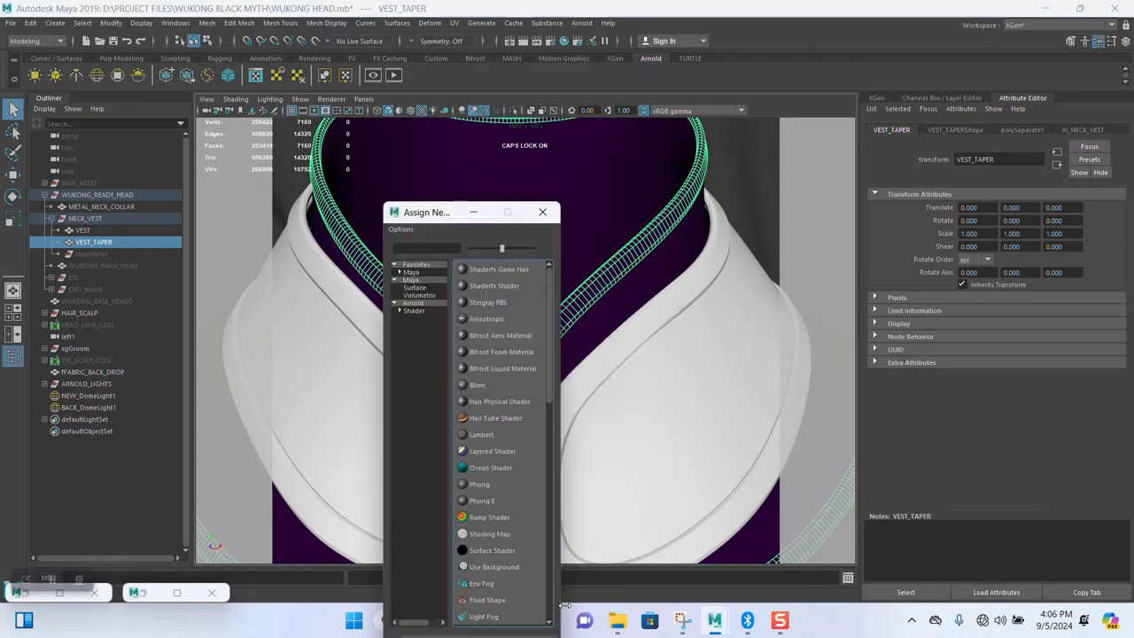
{"action": "left_click", "coordinate": [415, 310]}
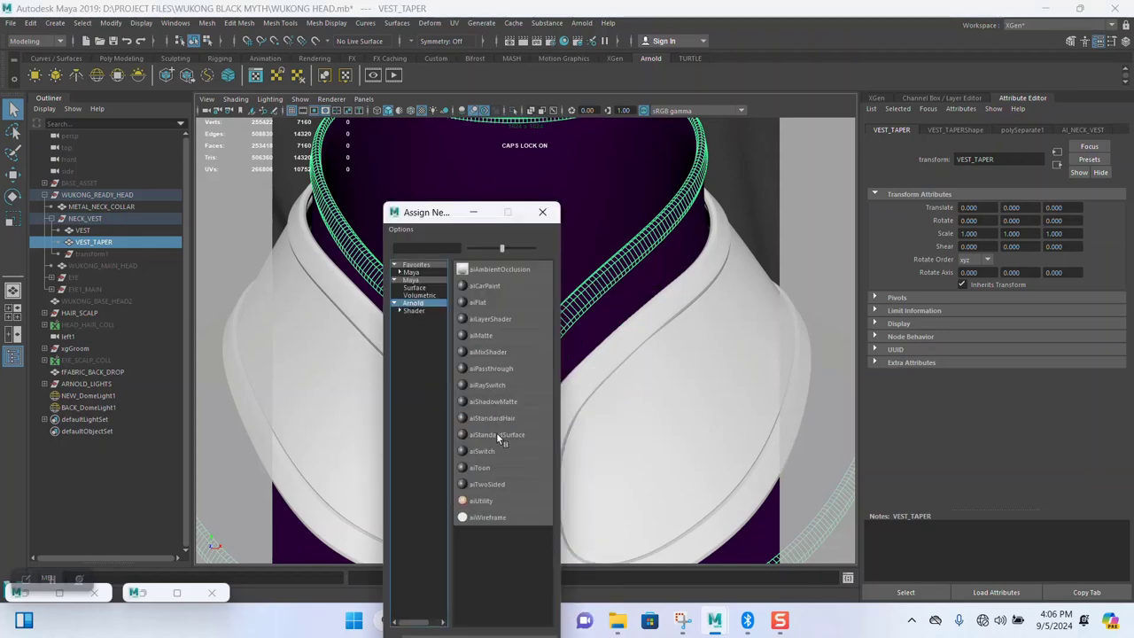
{"action": "left_click", "coordinate": [496, 433]}
{"action": "left_click", "coordinate": [1028, 156]}
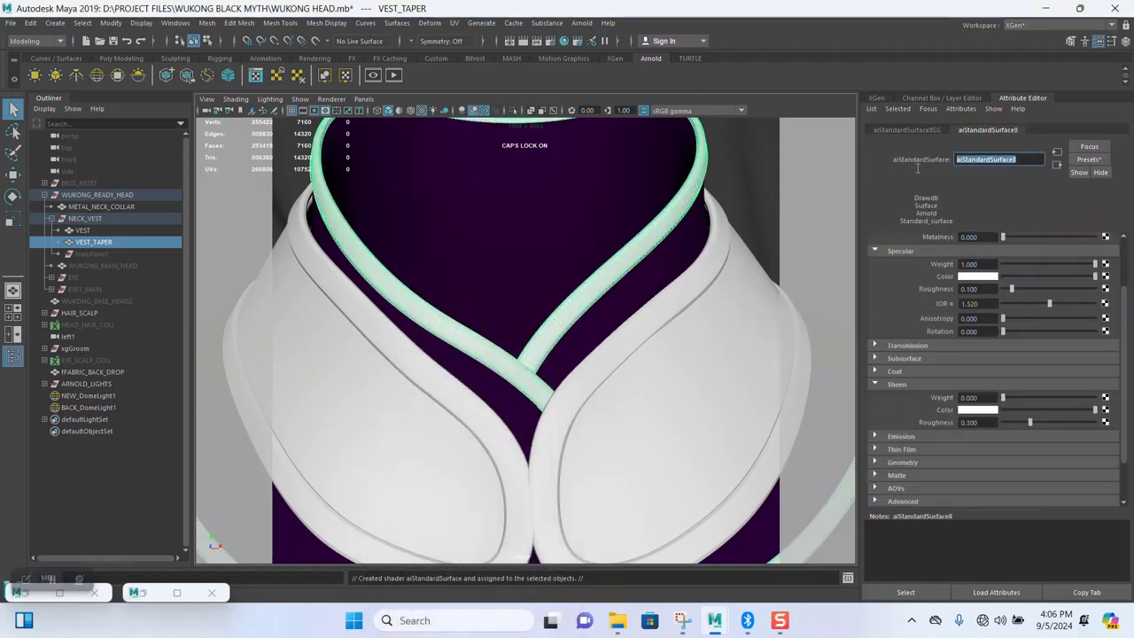
{"action": "type", "text": "V"}
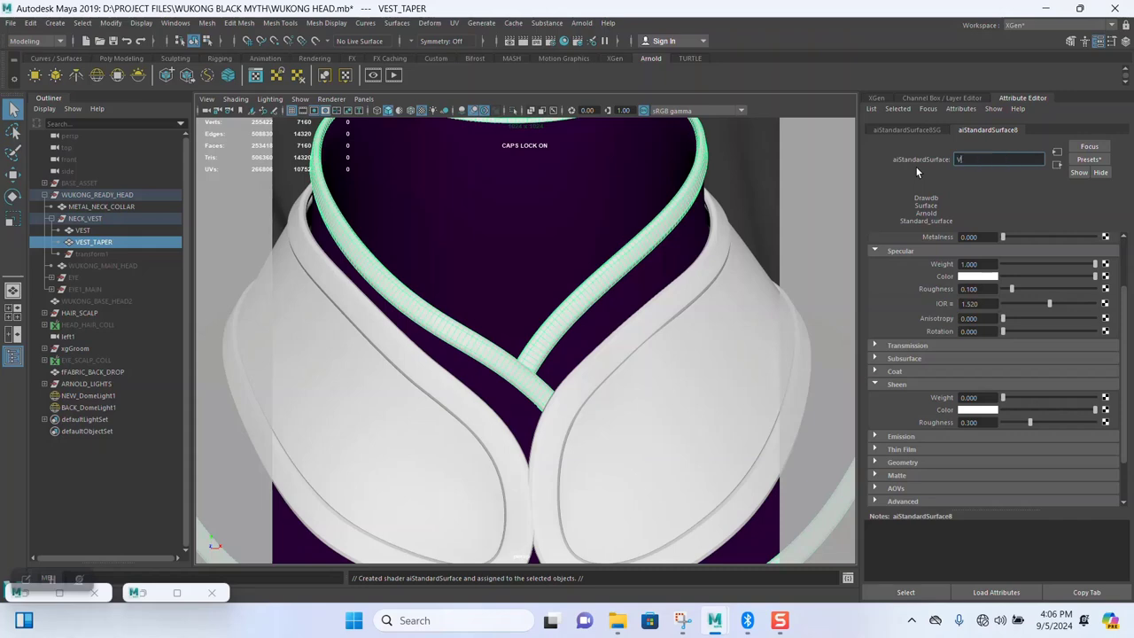
{"action": "type", "text": "EST_TAPER"}
{"action": "key", "text": "Return"}
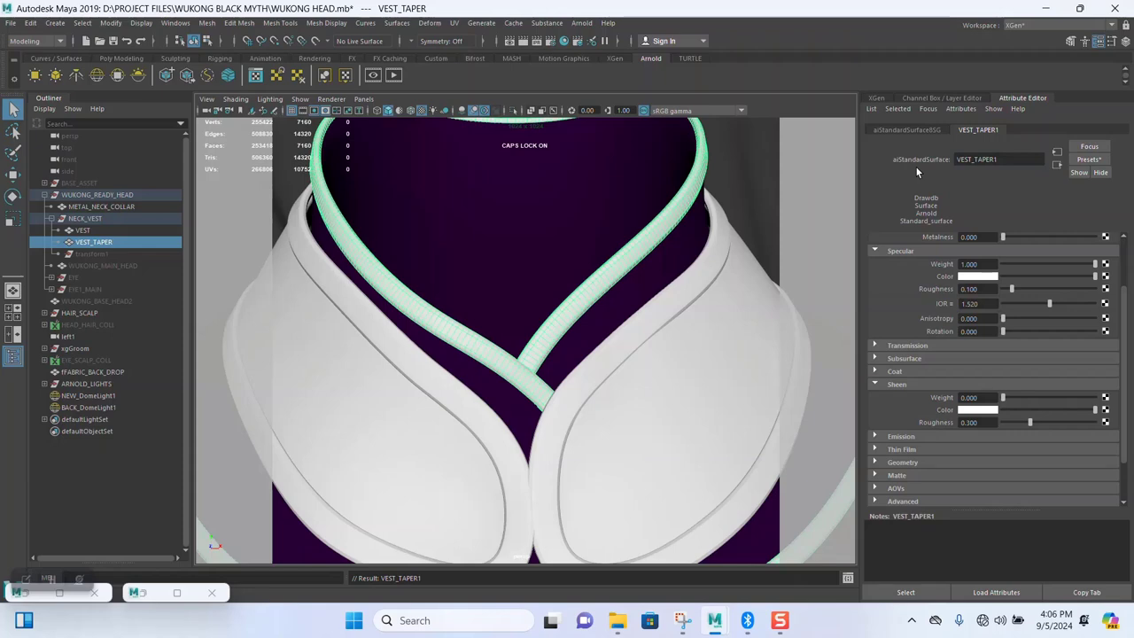
- Select the VEST piece to show its AI_NECK_VEST shader and restore Hypershade
{"action": "left_click", "coordinate": [648, 268]}
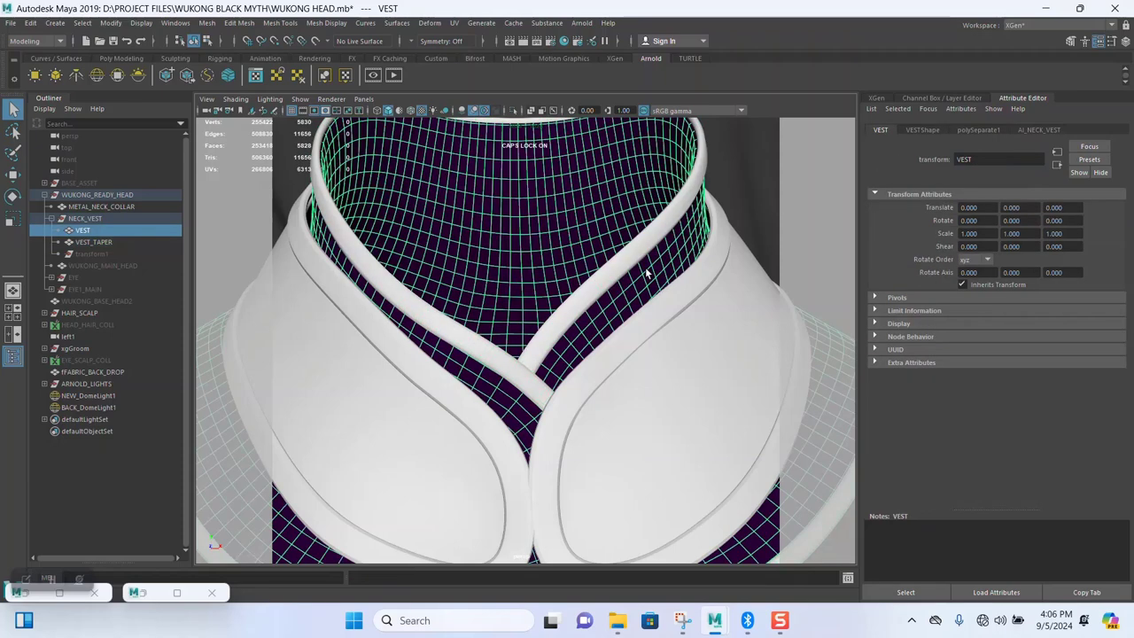
{"action": "left_click", "coordinate": [1038, 130]}
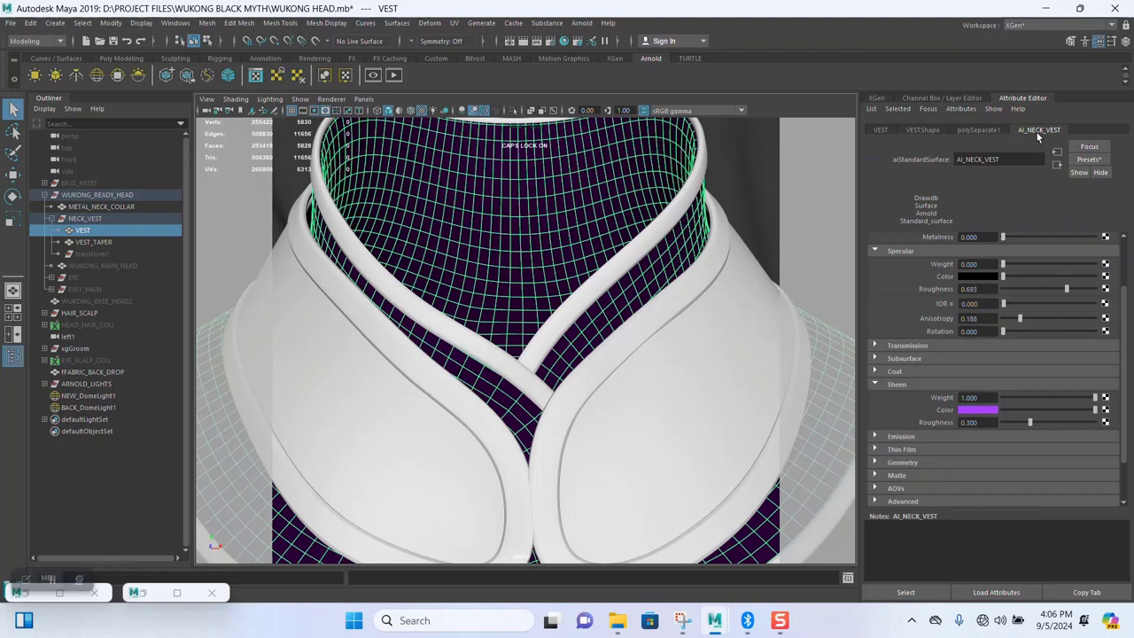
{"action": "left_click", "coordinate": [176, 592]}
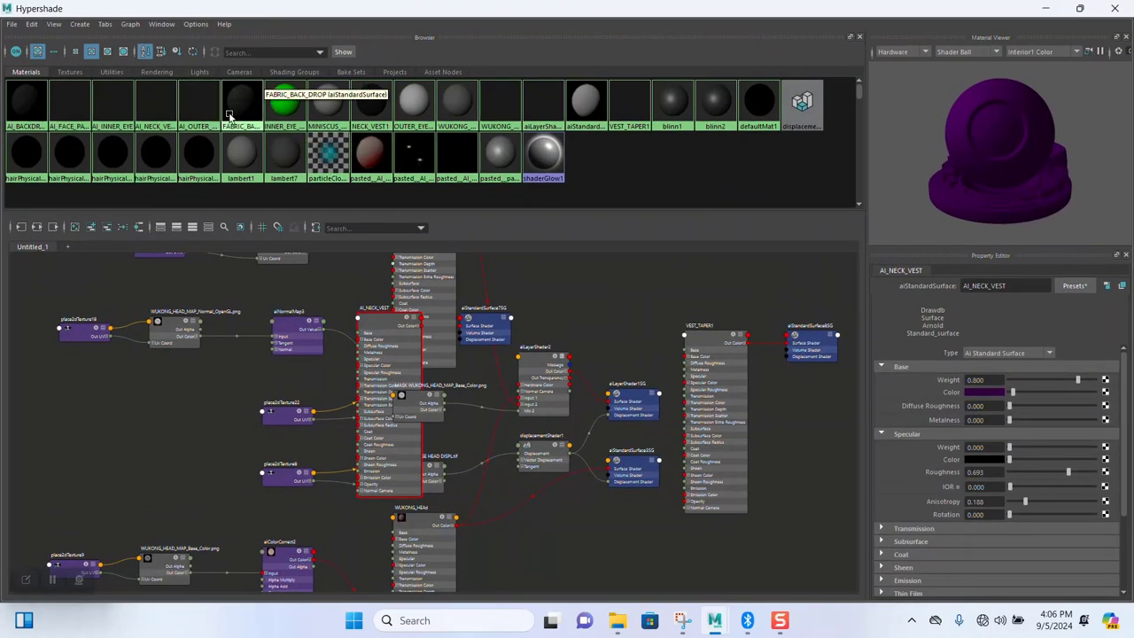
- Graph only the AI_NECK_VEST material network in Hypershade
{"action": "left_click", "coordinate": [161, 109]}
{"action": "right_click", "coordinate": [160, 109]}
{"action": "left_click", "coordinate": [168, 164]}
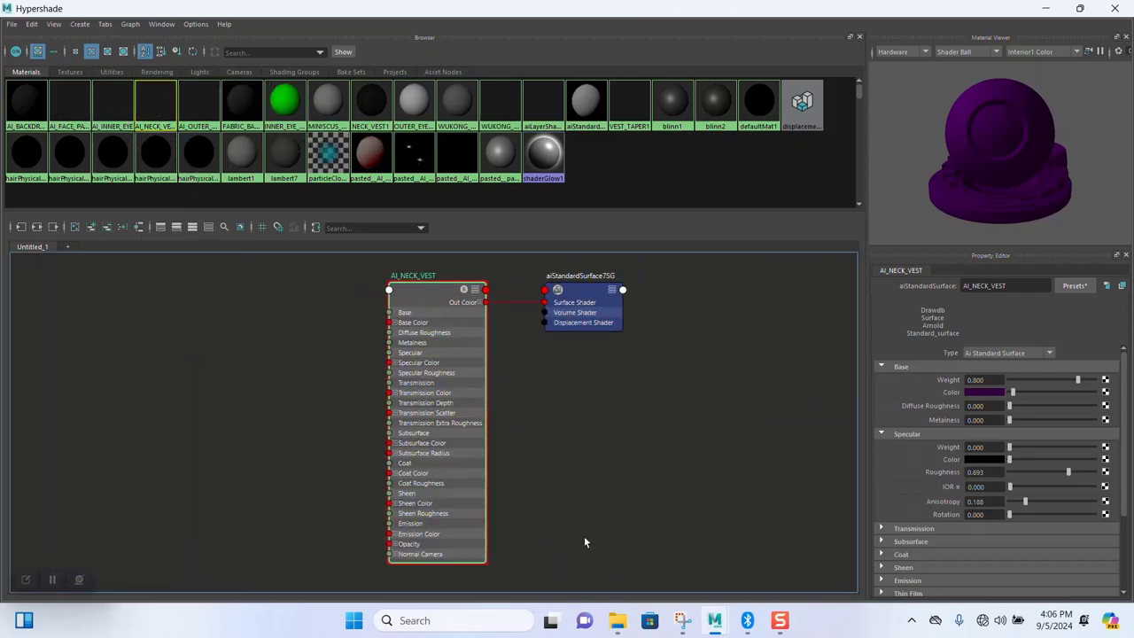
{"action": "mouse_move", "coordinate": [618, 619]}
{"action": "mouse_move", "coordinate": [623, 581]}
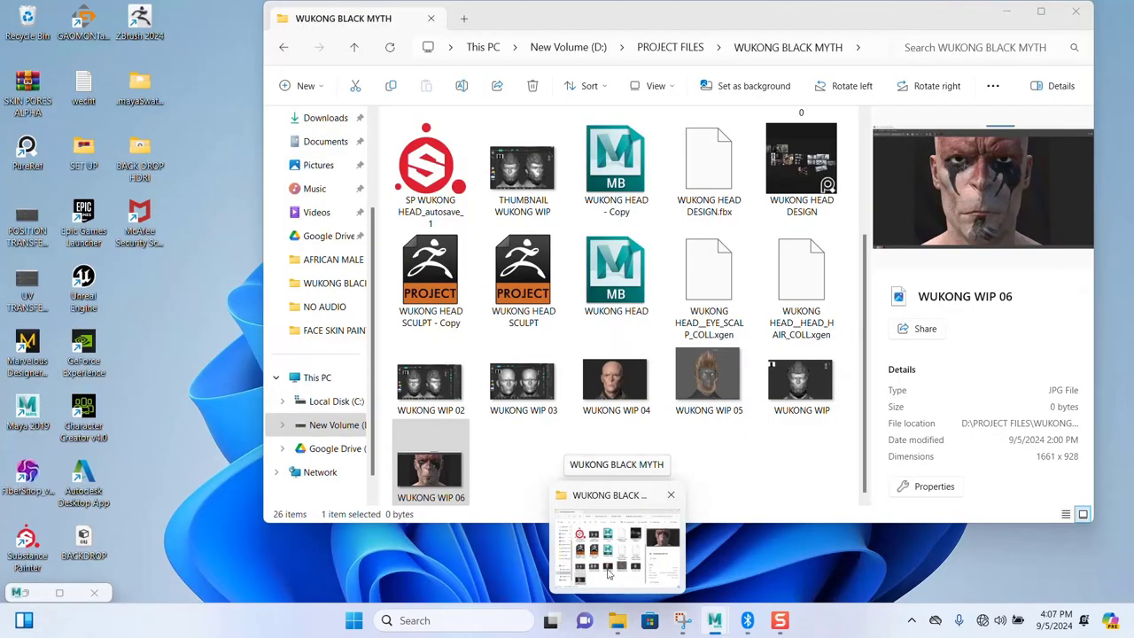
- Bring the project folder window forward and open the SP TEXURES folder of exported maps
{"action": "left_click", "coordinate": [607, 574]}
{"action": "scroll", "coordinate": [544, 299], "scroll_direction": "up", "scroll_amount": 3}
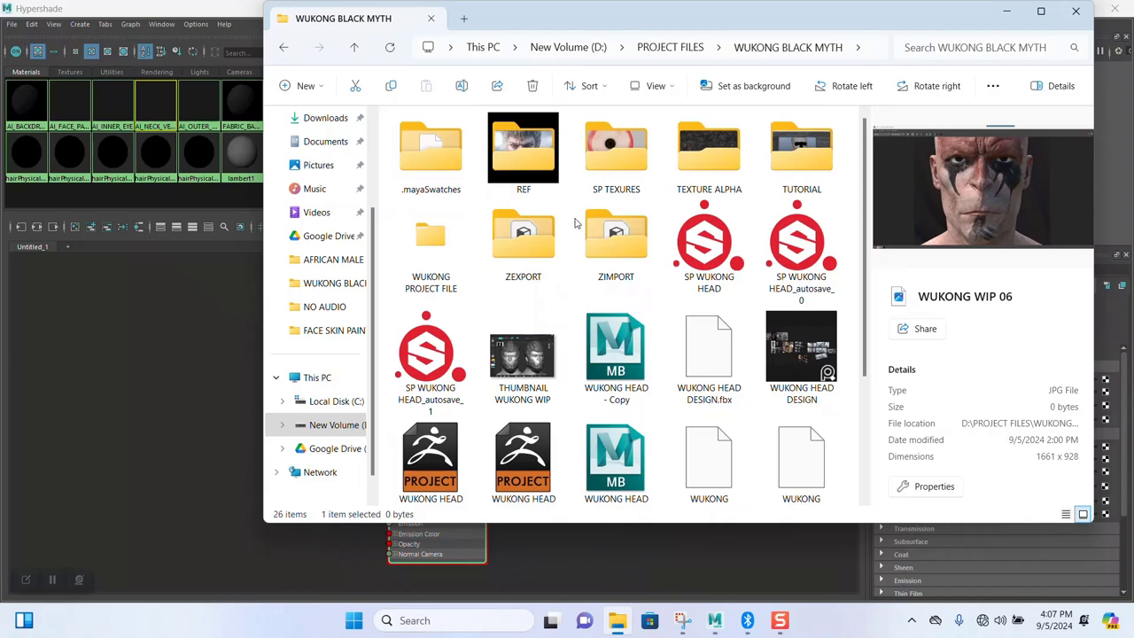
{"action": "left_click", "coordinate": [614, 157]}
{"action": "double_click", "coordinate": [614, 158]}
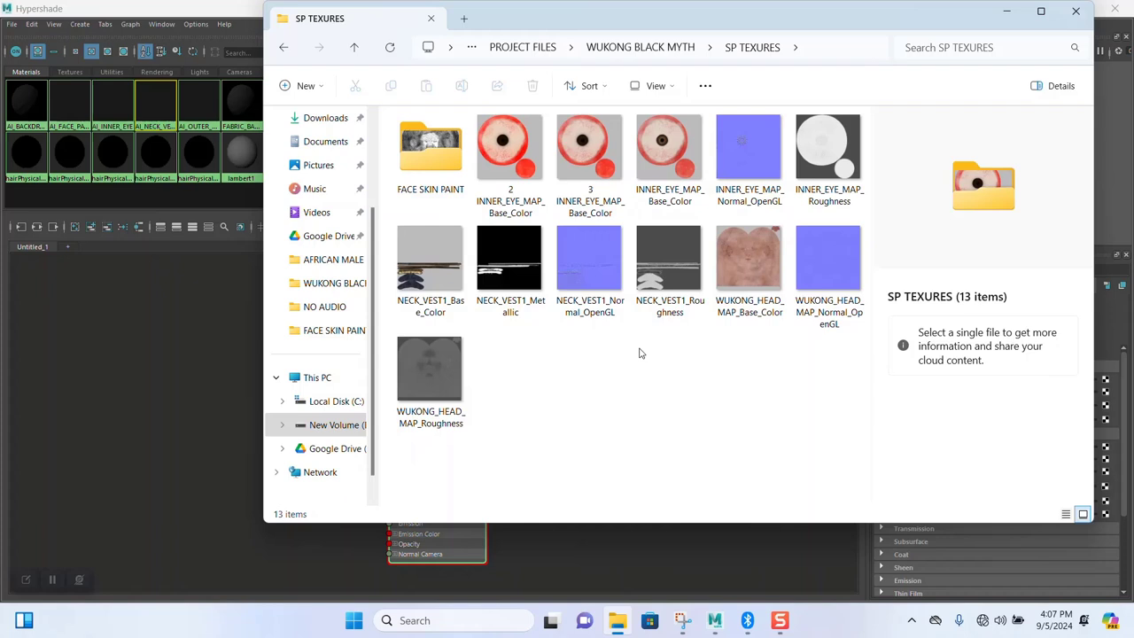
- View NECK_VEST1_Base_Color.png at full size in Photos, inspecting the dragon band and blue pattern, then close it
{"action": "double_click", "coordinate": [424, 276]}
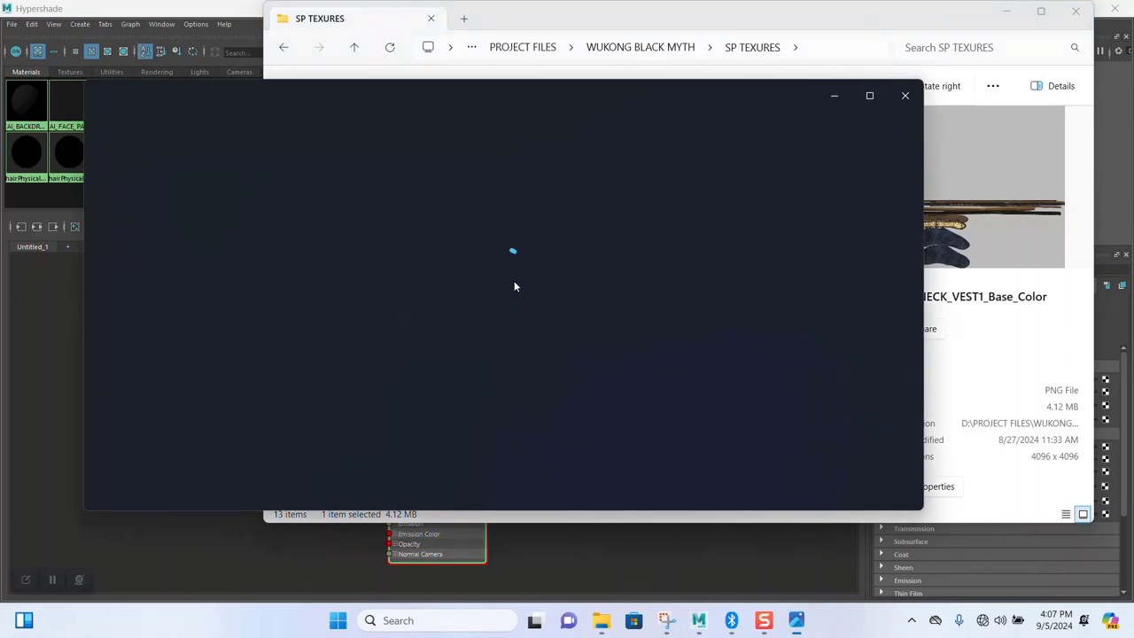
{"action": "double_click", "coordinate": [447, 354]}
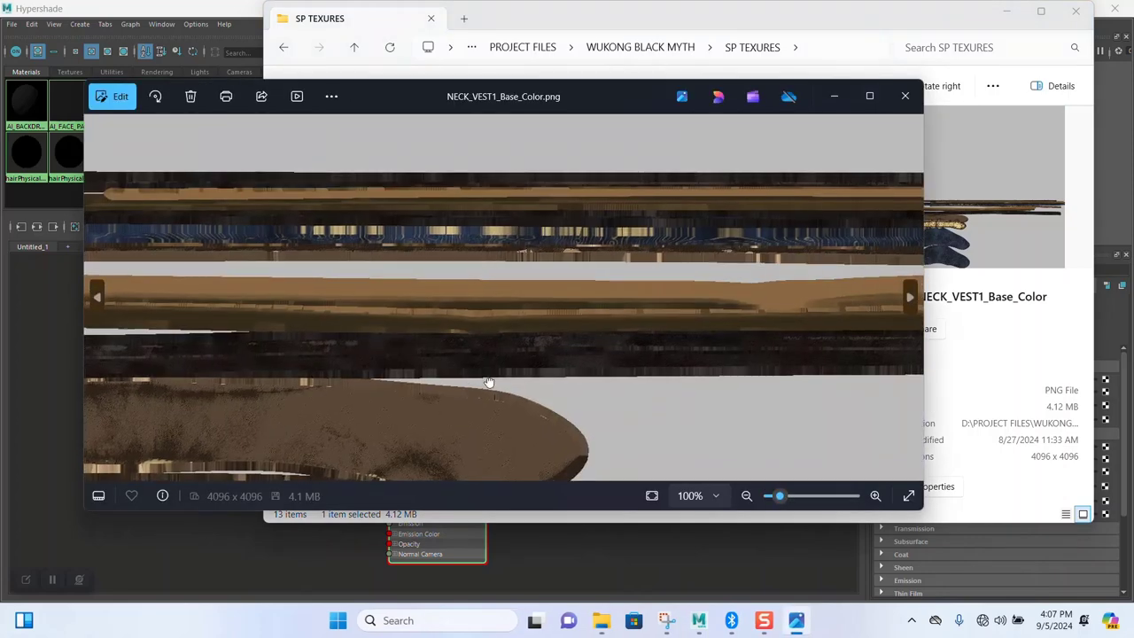
{"action": "left_click_drag", "start_coordinate": [490, 384], "coordinate": [559, 293]}
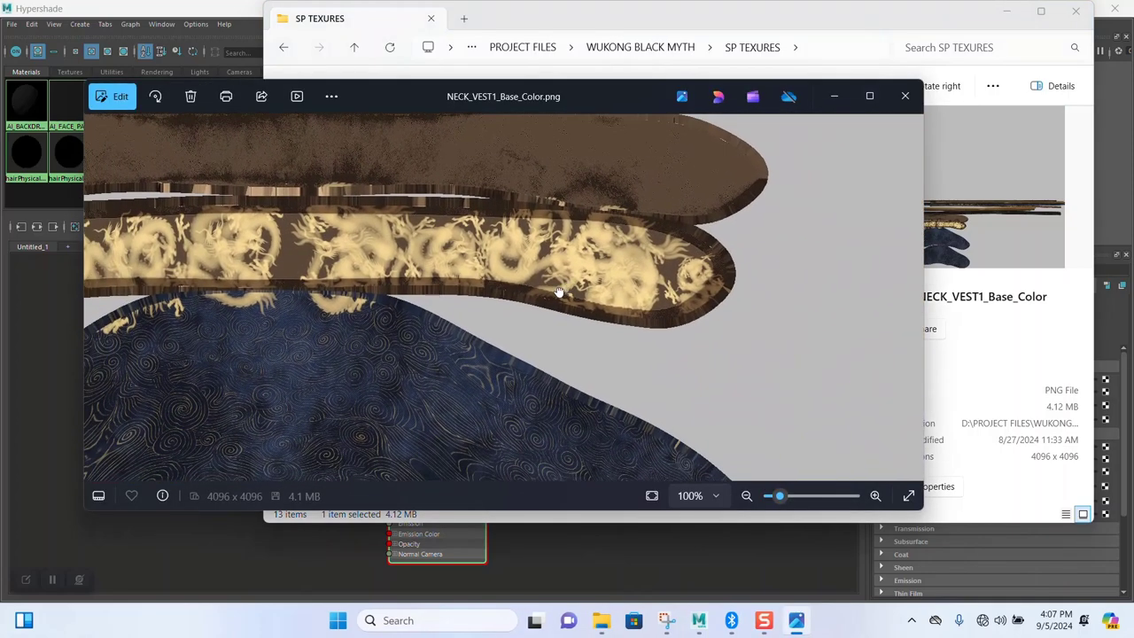
{"action": "left_click_drag", "start_coordinate": [311, 284], "coordinate": [453, 224]}
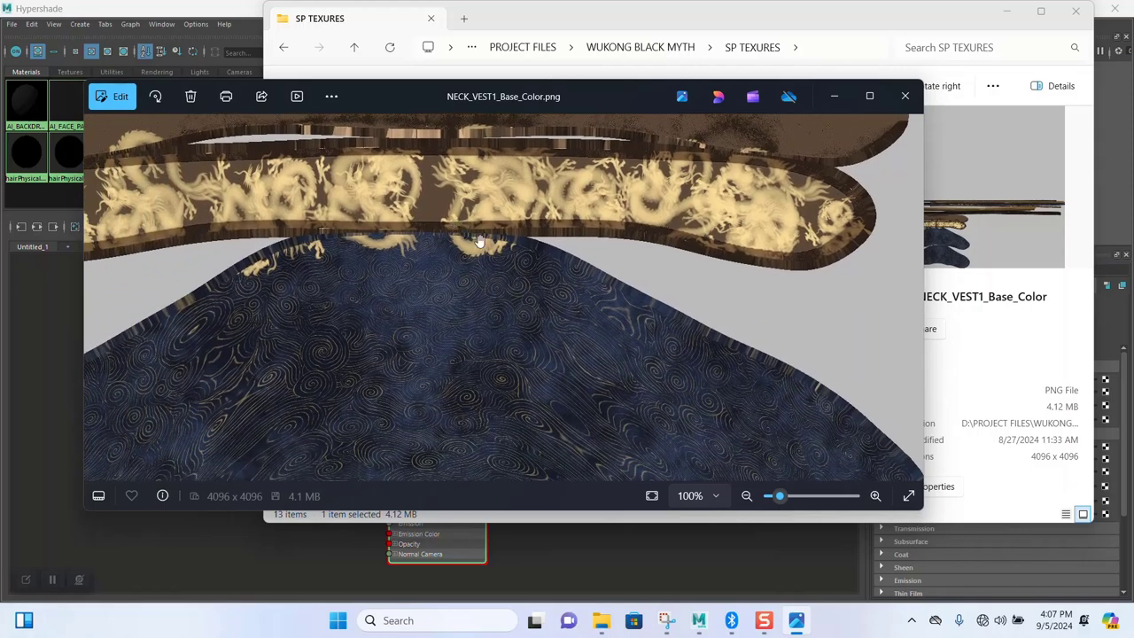
{"action": "left_click_drag", "start_coordinate": [425, 312], "coordinate": [519, 342]}
{"action": "left_click", "coordinate": [905, 96]}
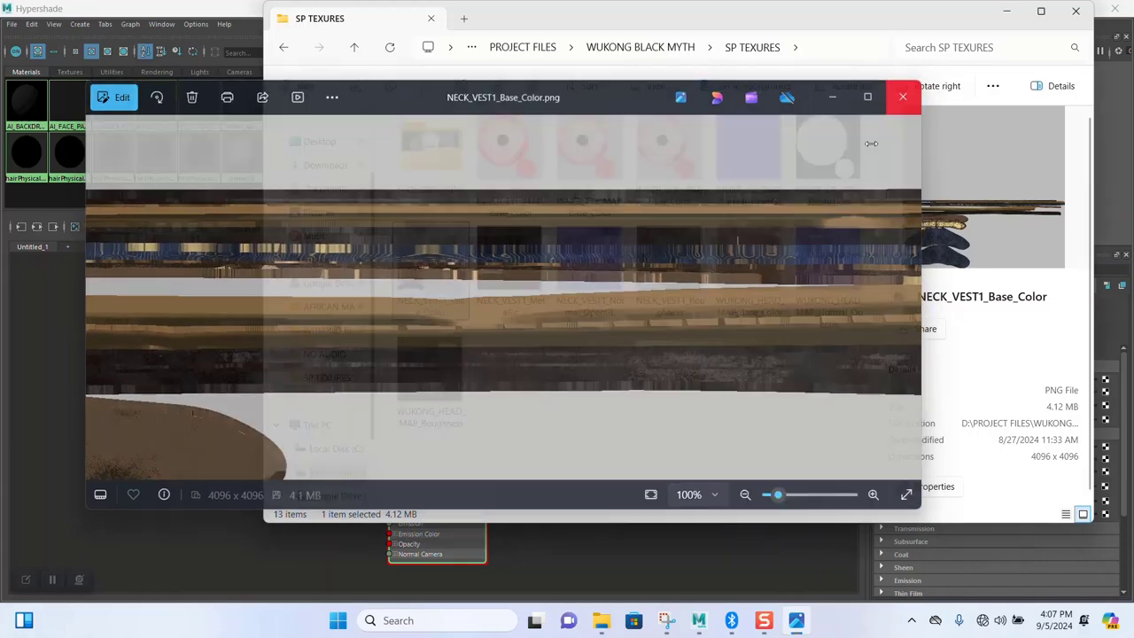
- Launch the SP WUKONG HEAD project, dismiss its configuration warning, and select NECK_VEST1_Base_Color in SP TEXURES
{"action": "left_click", "coordinate": [670, 50]}
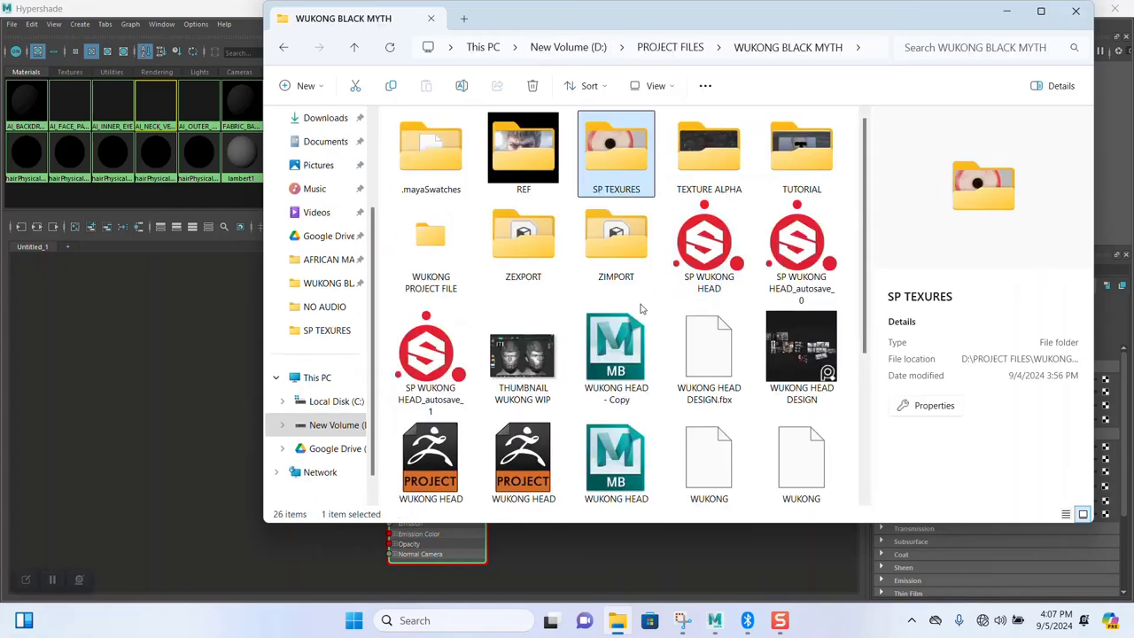
{"action": "left_click", "coordinate": [706, 264]}
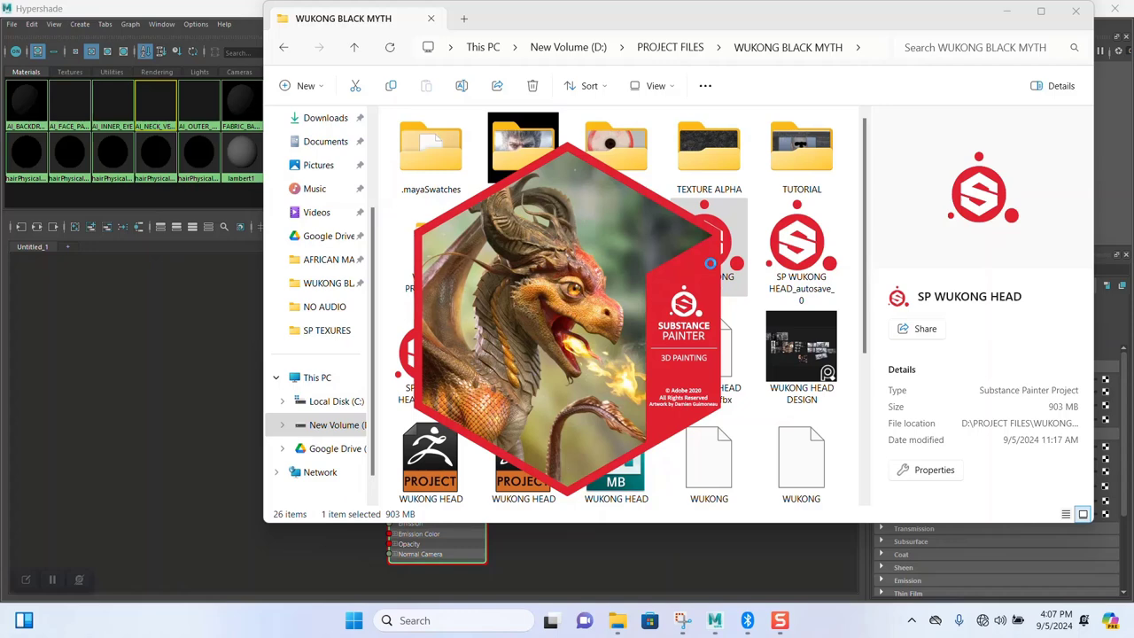
{"action": "left_click", "coordinate": [737, 362]}
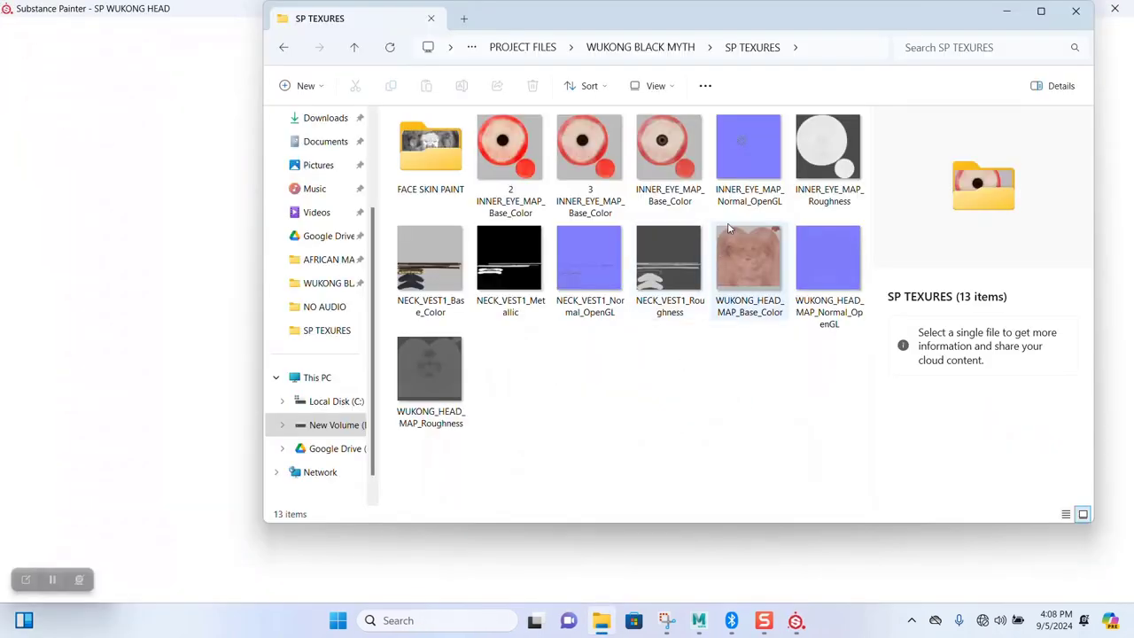
{"action": "left_click", "coordinate": [440, 261]}
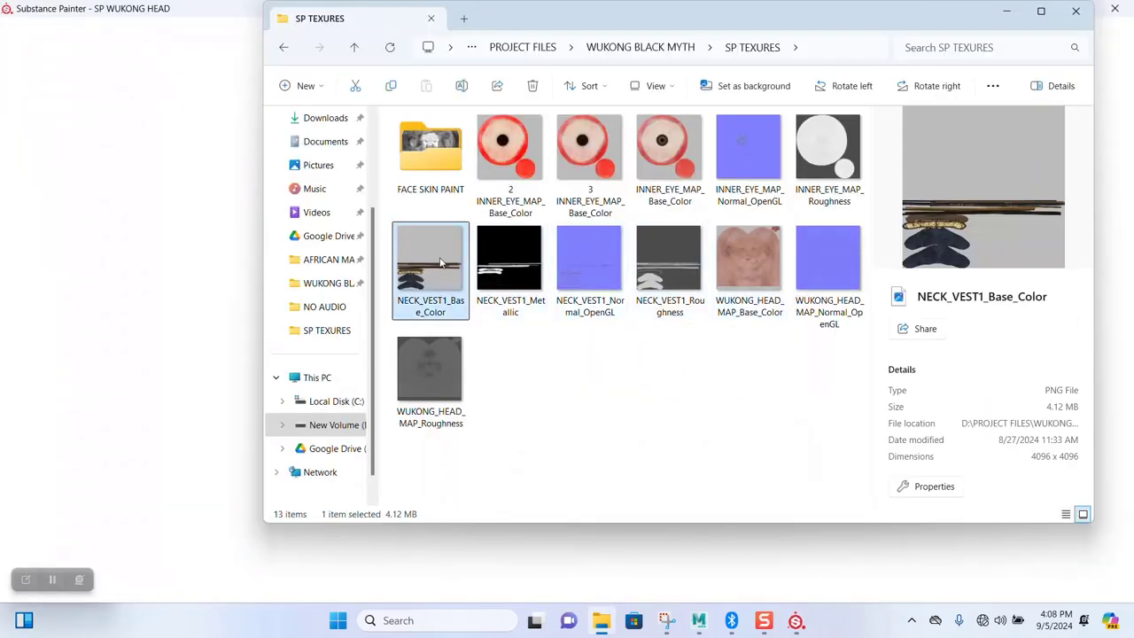
- Delete the four old NECK_VEST1 texture files and minimize the Explorer window
{"action": "left_click", "coordinate": [672, 272], "text": "shift"}
{"action": "key", "text": "Delete"}
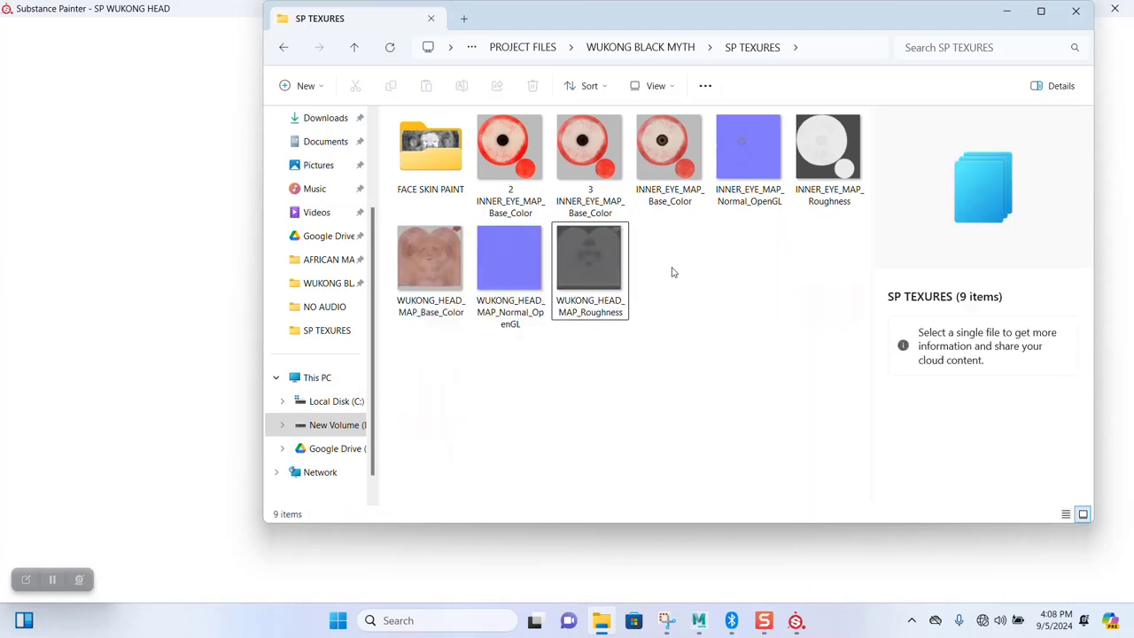
{"action": "left_click", "coordinate": [1006, 11]}
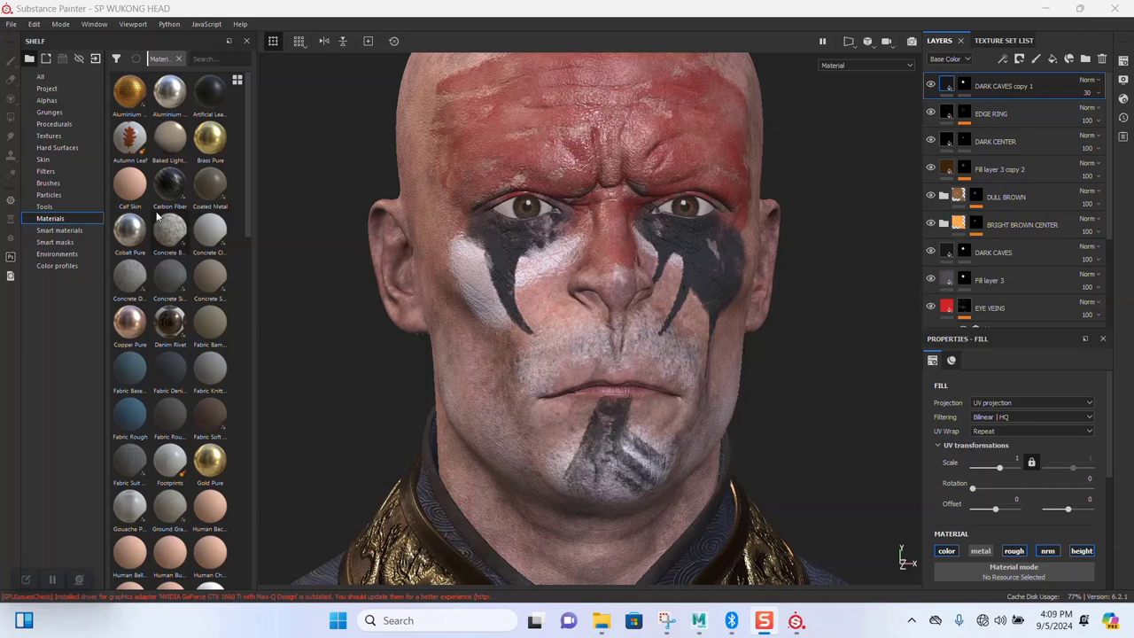
- Open Export Textures and limit the export to NECK_VEST1, excluding WUKONG_HEAD_MAP
{"action": "left_click", "coordinate": [10, 24]}
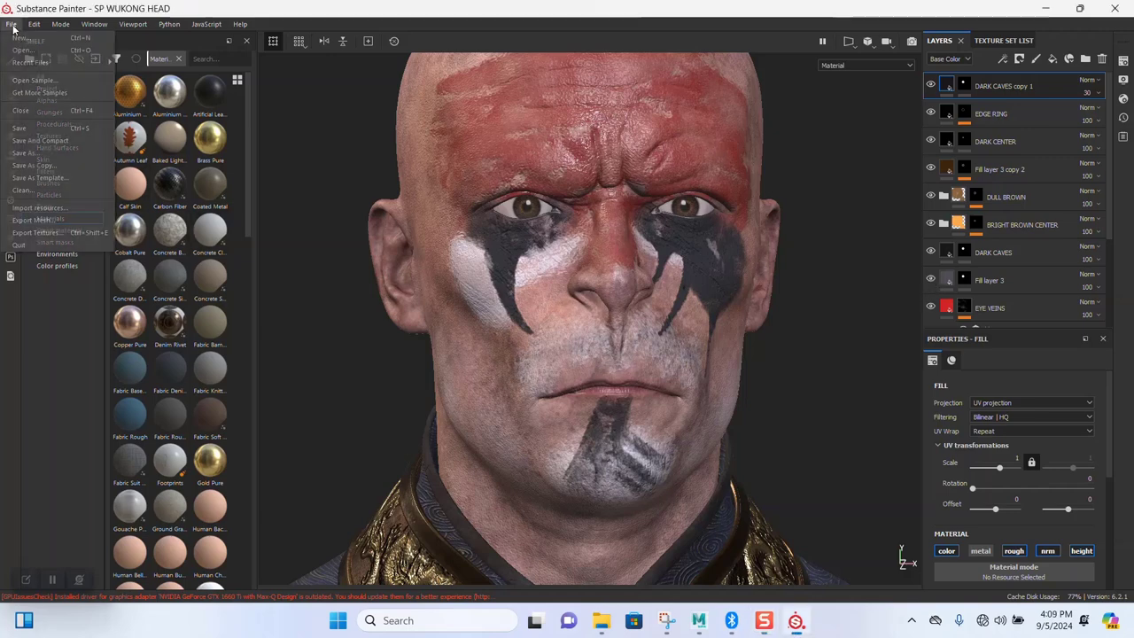
{"action": "left_click", "coordinate": [44, 228]}
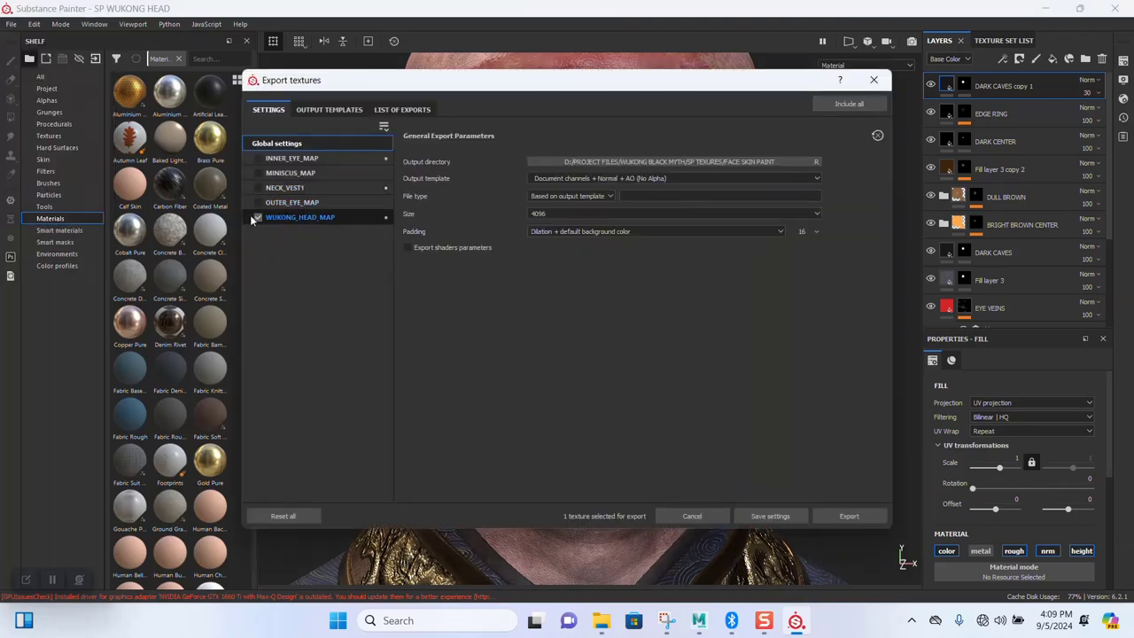
{"action": "left_click", "coordinate": [257, 217]}
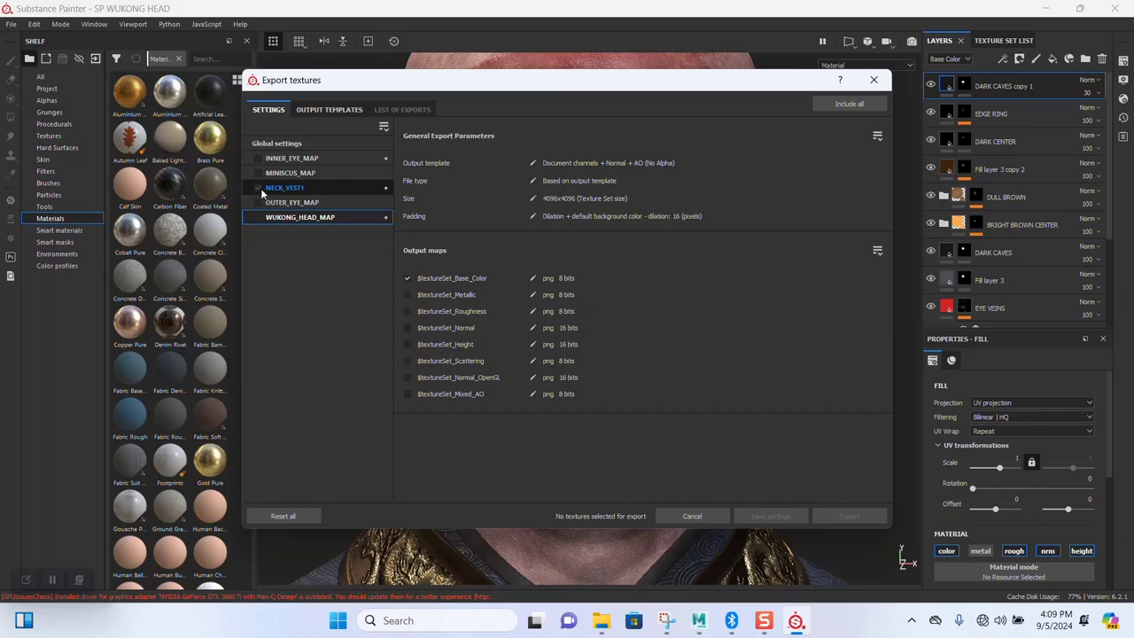
{"action": "left_click", "coordinate": [258, 188]}
{"action": "left_click", "coordinate": [292, 188]}
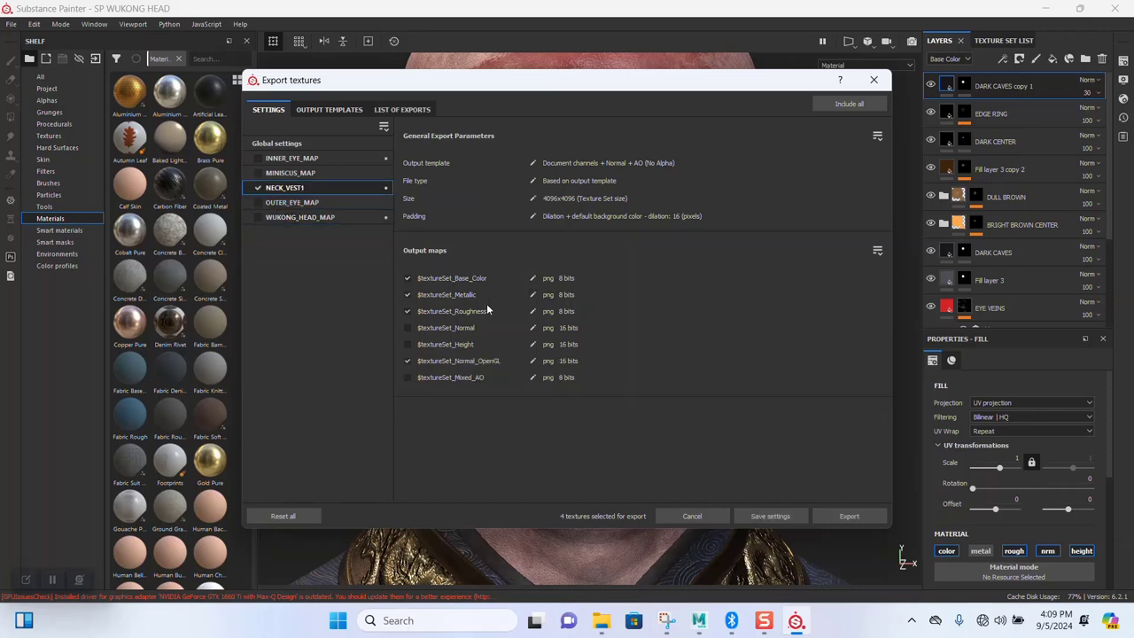
{"action": "left_click", "coordinate": [311, 142]}
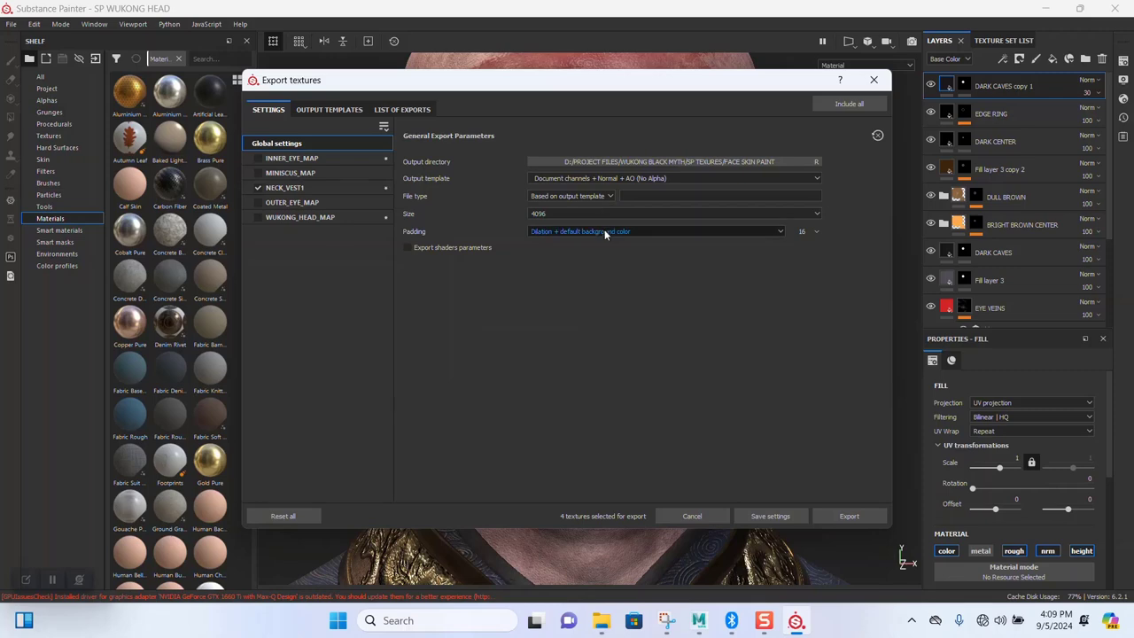
- Set padding to No padding (passthrough) and browse toward SP TEXURES for the output directory
{"action": "left_click", "coordinate": [812, 233]}
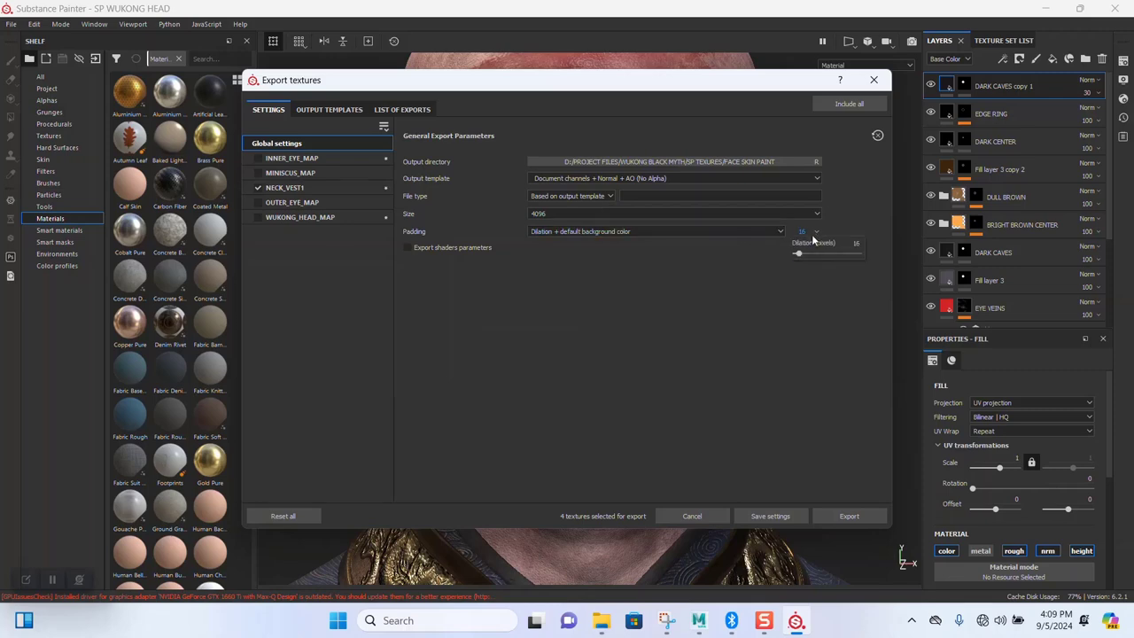
{"action": "left_click", "coordinate": [750, 231]}
{"action": "left_click", "coordinate": [574, 242]}
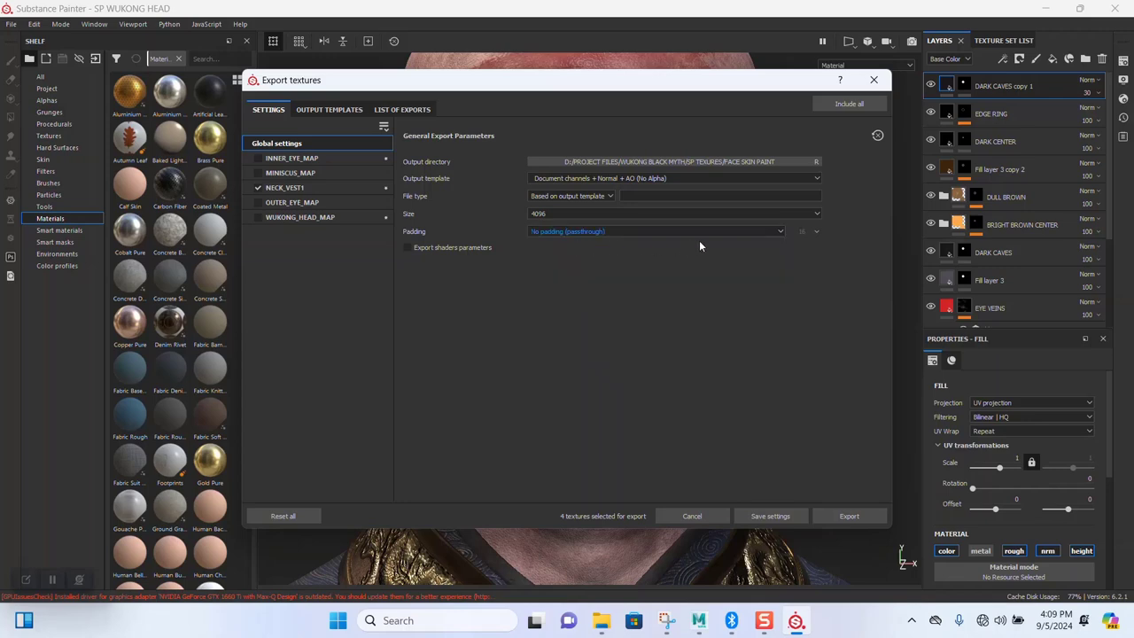
{"action": "left_click", "coordinate": [623, 231]}
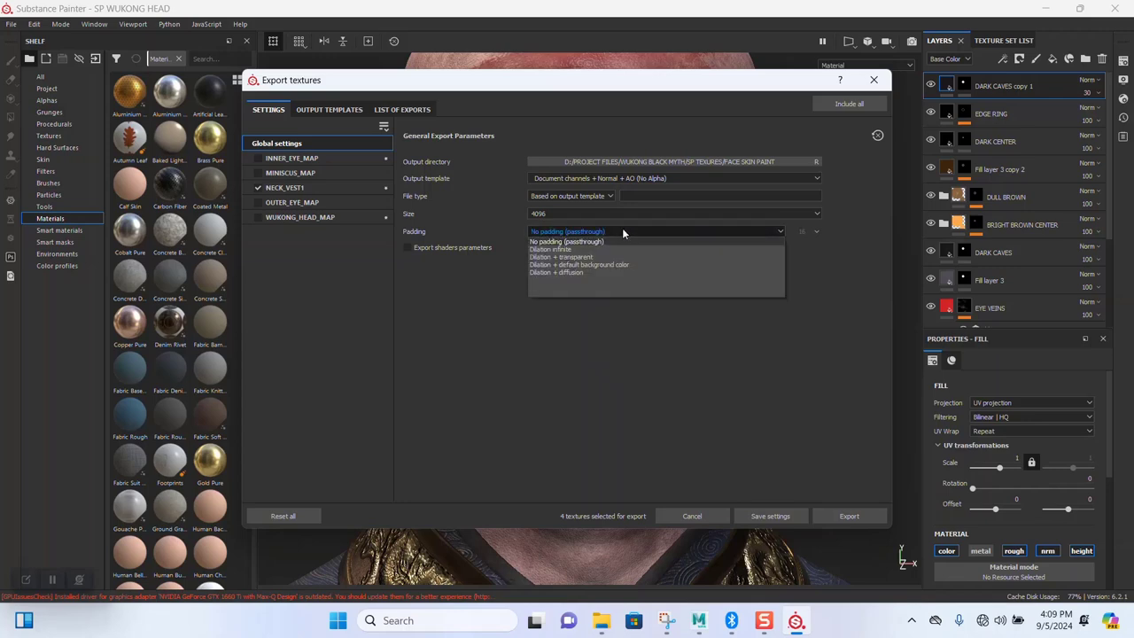
{"action": "left_click", "coordinate": [512, 318]}
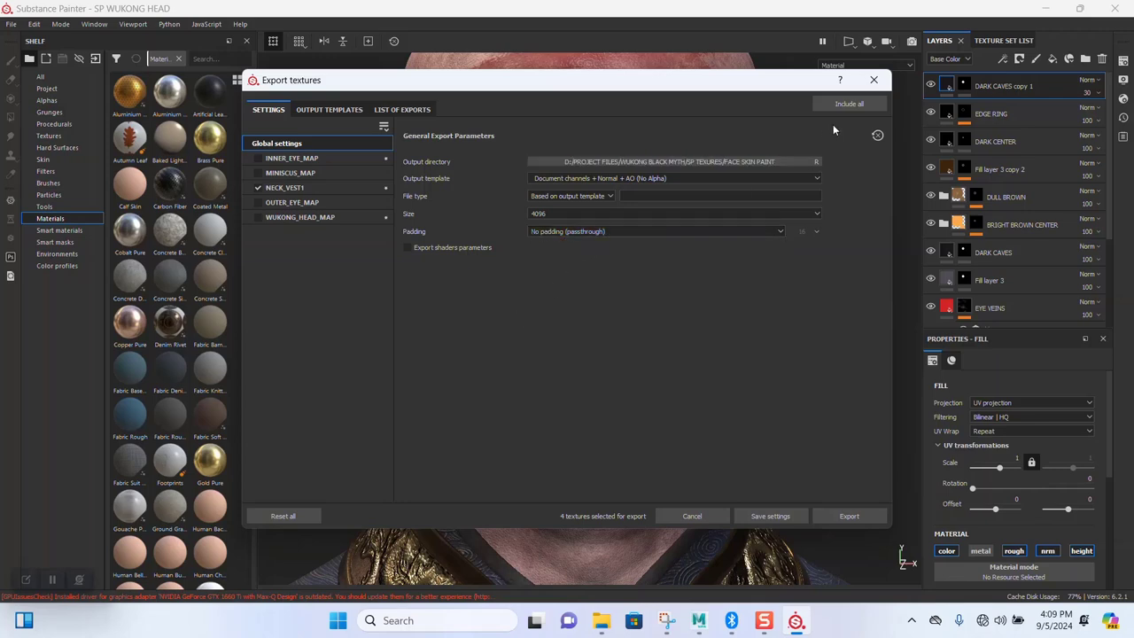
{"action": "left_click", "coordinate": [301, 147]}
{"action": "left_click", "coordinate": [718, 161]}
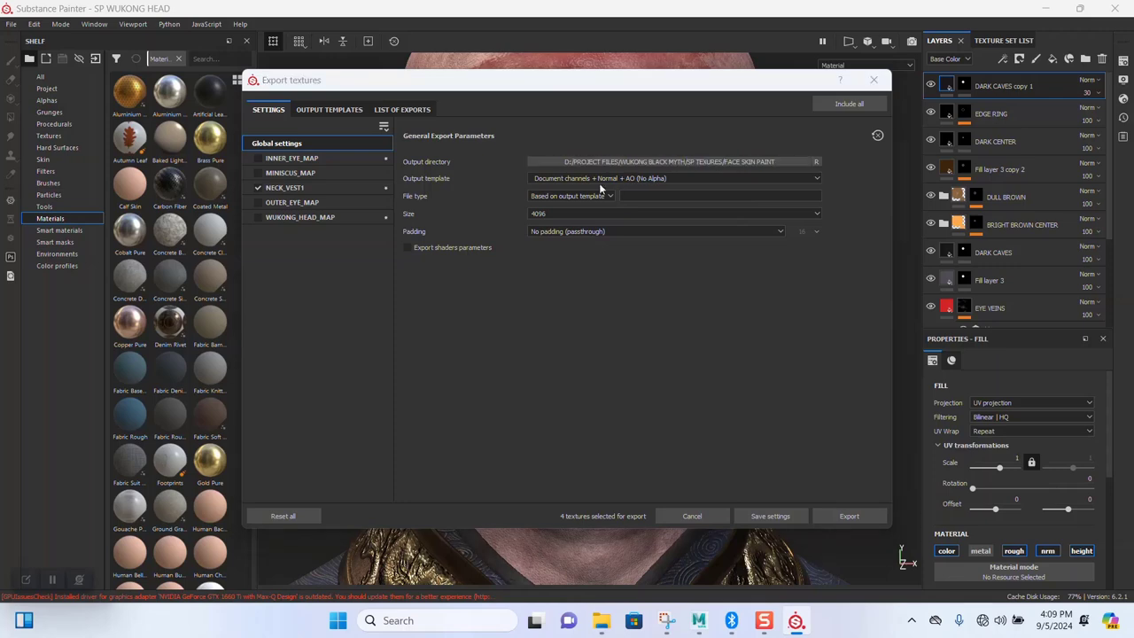
{"action": "left_click", "coordinate": [423, 135]}
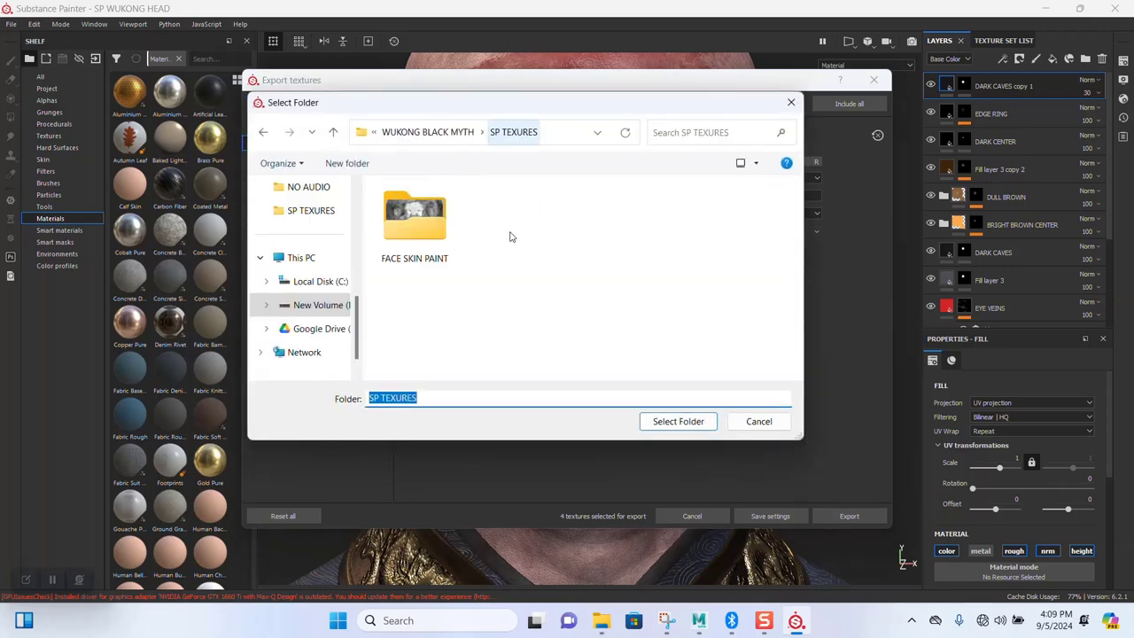
- Export NECK_VEST1's Base_Color, Metallic, Roughness and Normal_OpenGL 4096 PNGs into SP TEXURES, then close the dialog
{"action": "left_click", "coordinate": [667, 421]}
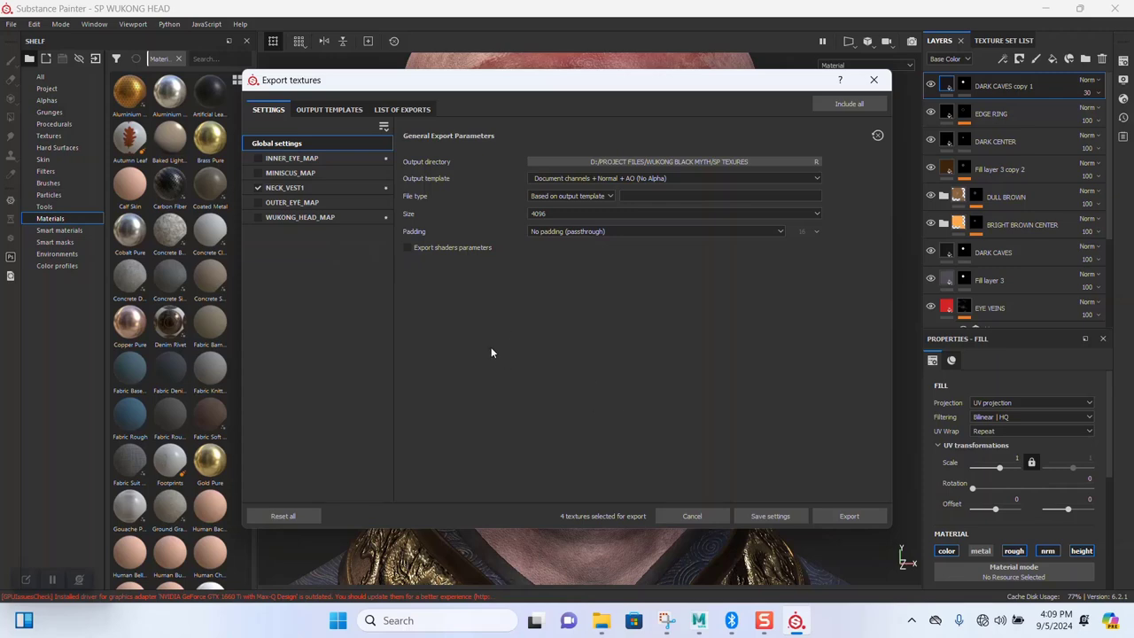
{"action": "left_click", "coordinate": [316, 189]}
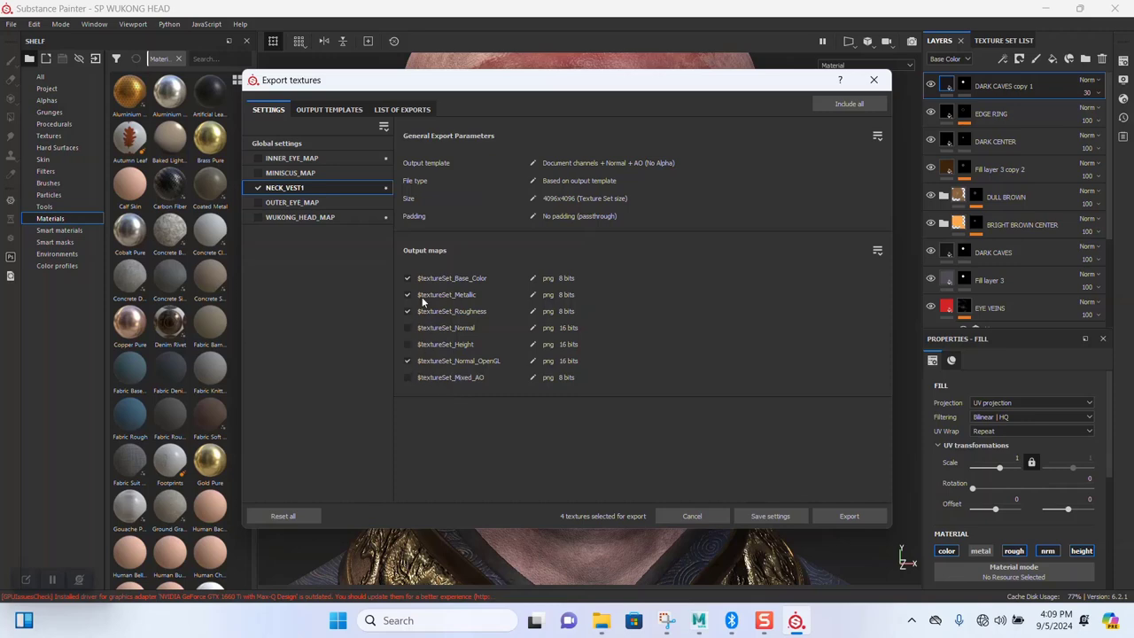
{"action": "left_click", "coordinate": [837, 516]}
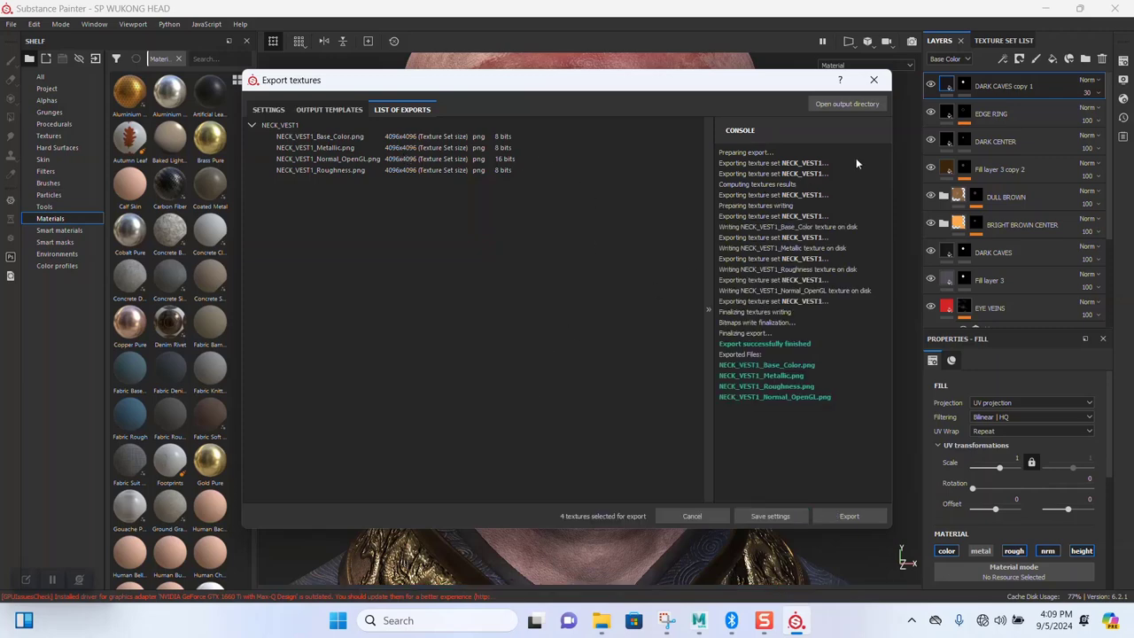
{"action": "left_click", "coordinate": [873, 81]}
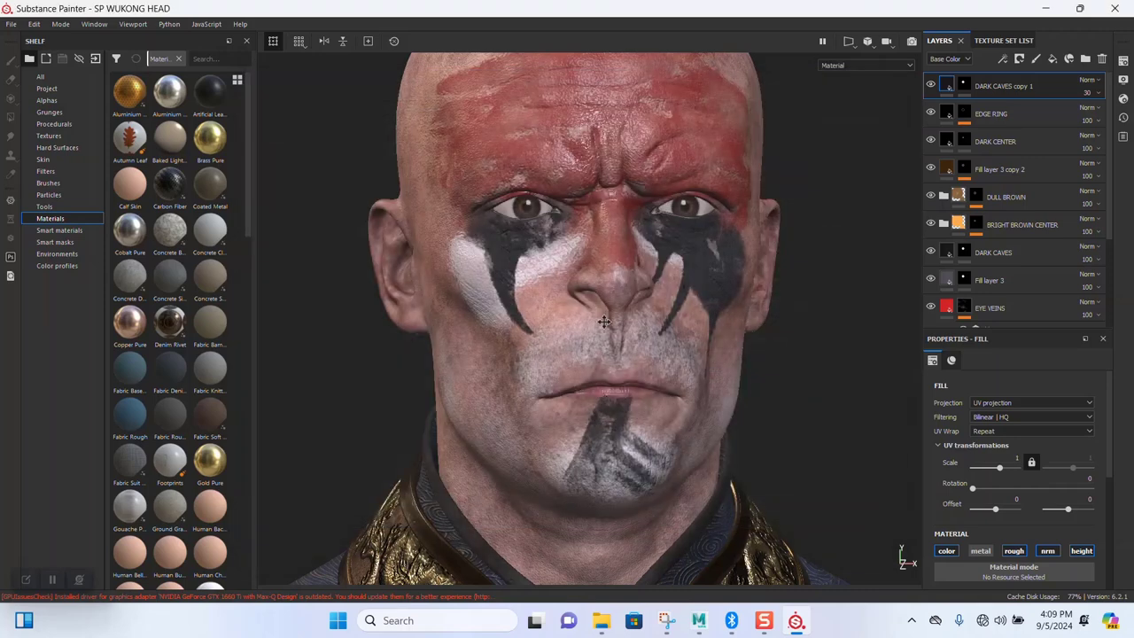
- Pan the viewport back to the eyes, then quit Substance Painter saving the project changes
{"action": "scroll", "coordinate": [600, 269], "scroll_direction": "up", "scroll_amount": 5}
{"action": "middle_click_drag", "start_coordinate": [600, 268], "coordinate": [628, 332], "text": "alt"}
{"action": "left_click", "coordinate": [1114, 8]}
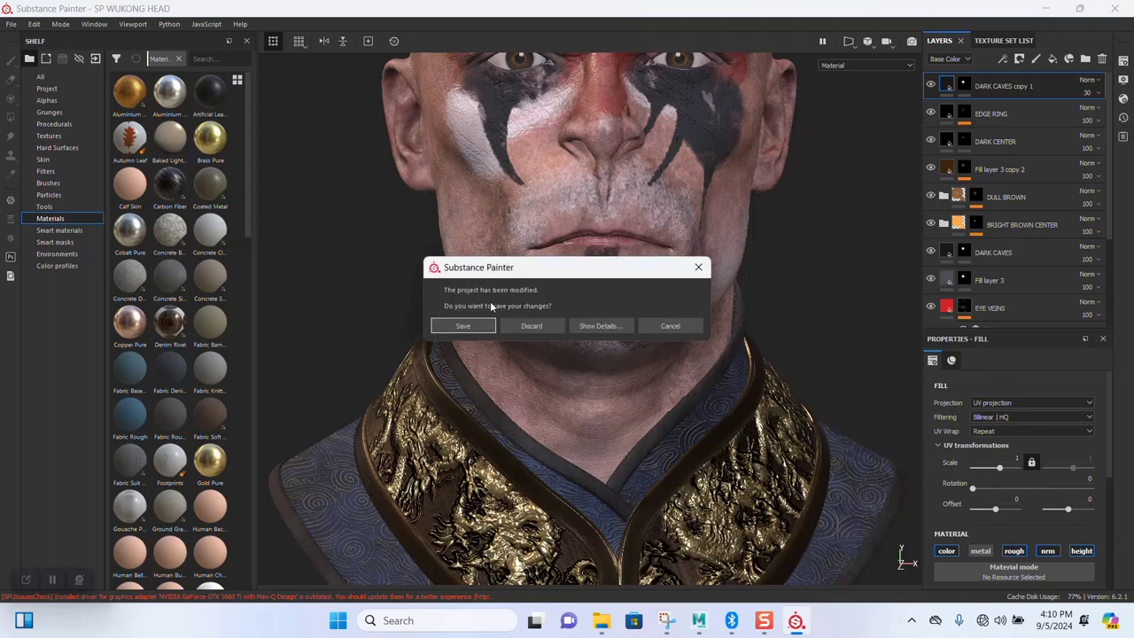
{"action": "left_click", "coordinate": [469, 328]}
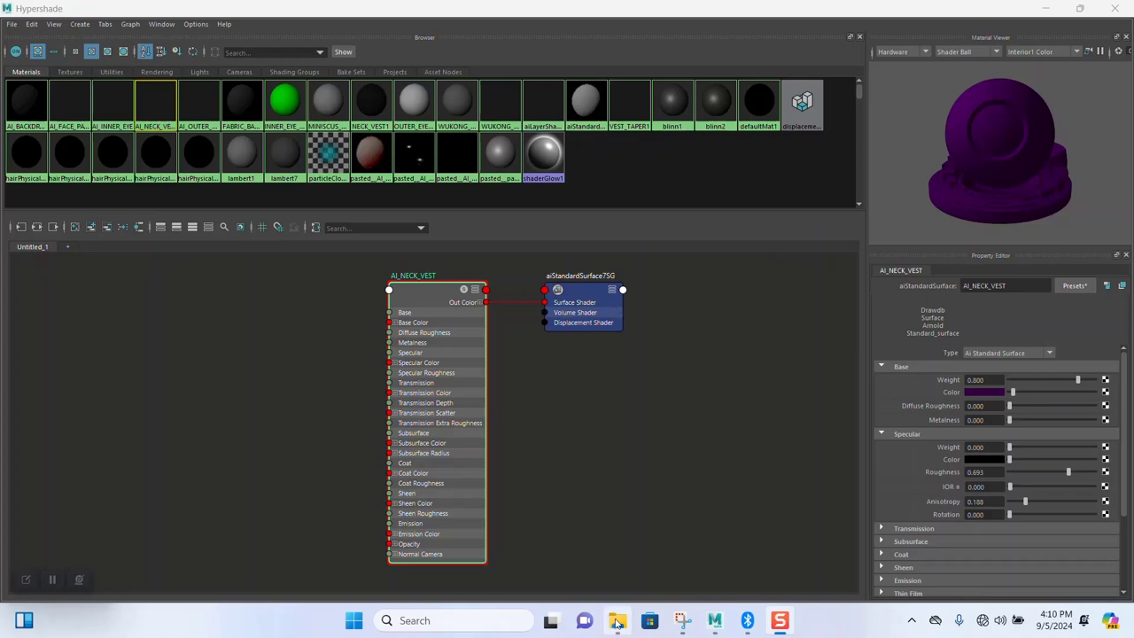
- Drag the new NECK_VEST1 Base_Color, Normal and Roughness textures from SP TEXURES into the Hypershade graph
{"action": "mouse_move", "coordinate": [617, 620]}
{"action": "left_click", "coordinate": [591, 576]}
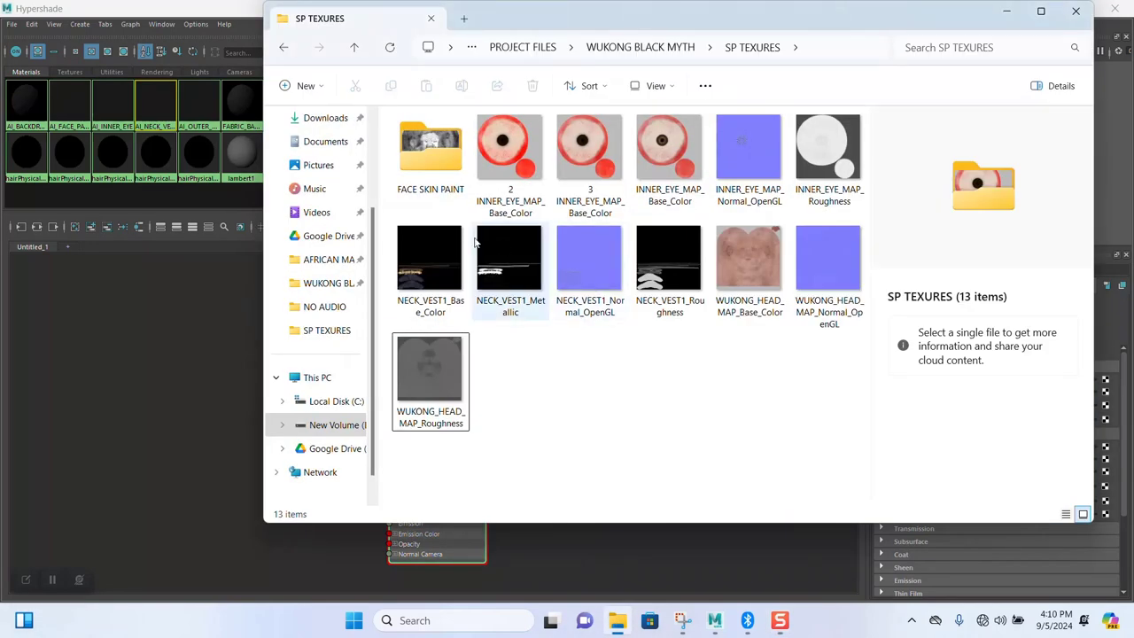
{"action": "left_click", "coordinate": [438, 266]}
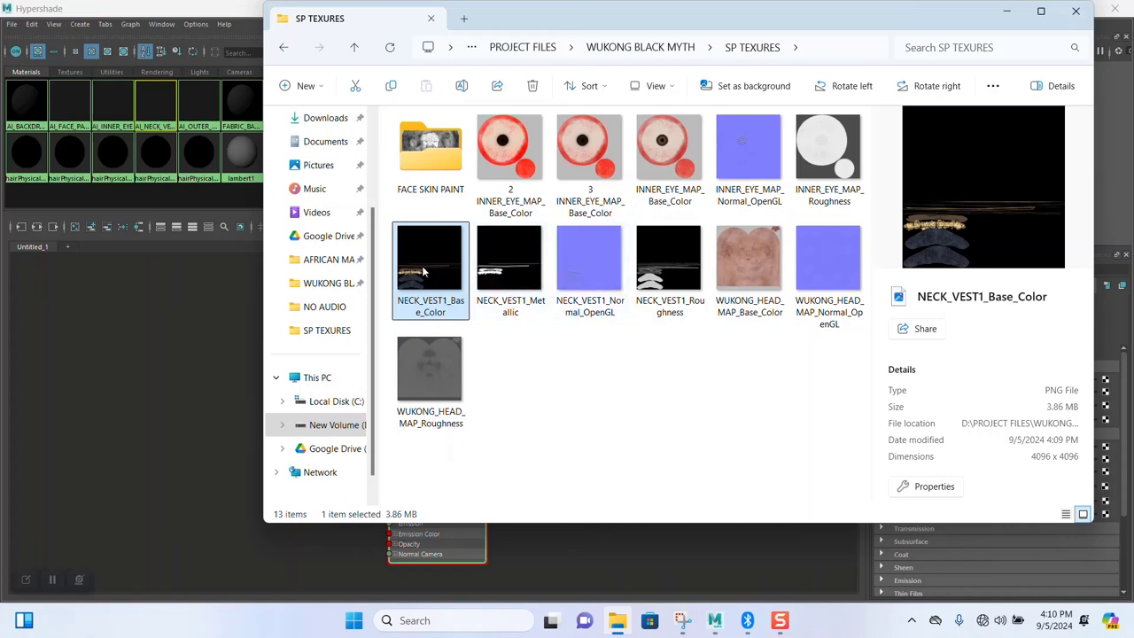
{"action": "left_click", "coordinate": [586, 257], "text": "ctrl"}
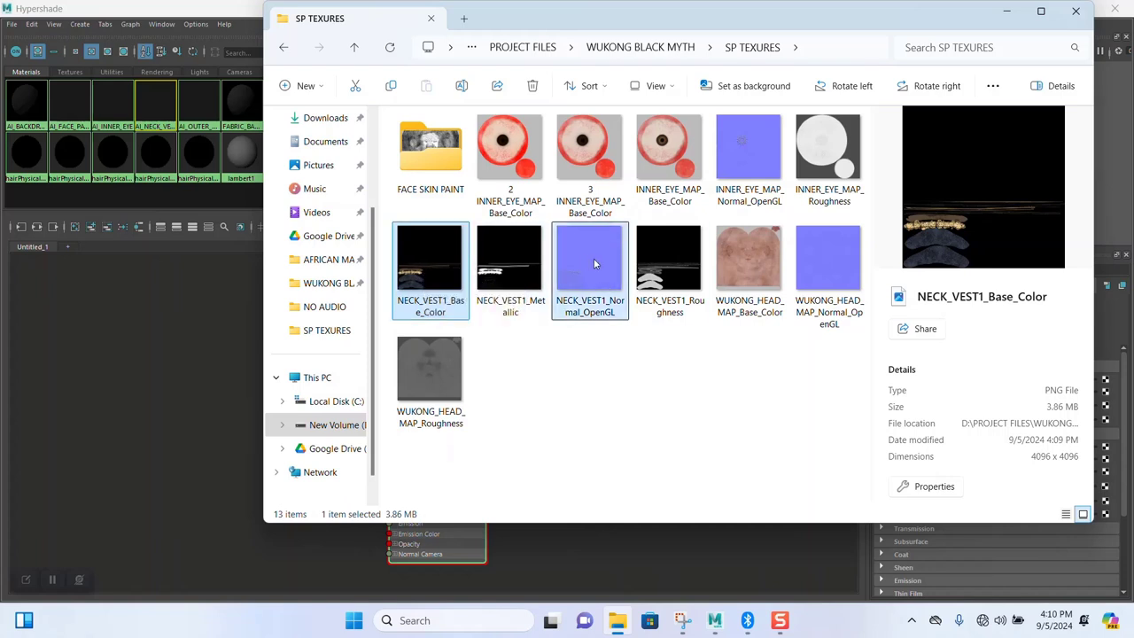
{"action": "left_click", "coordinate": [666, 280], "text": "ctrl"}
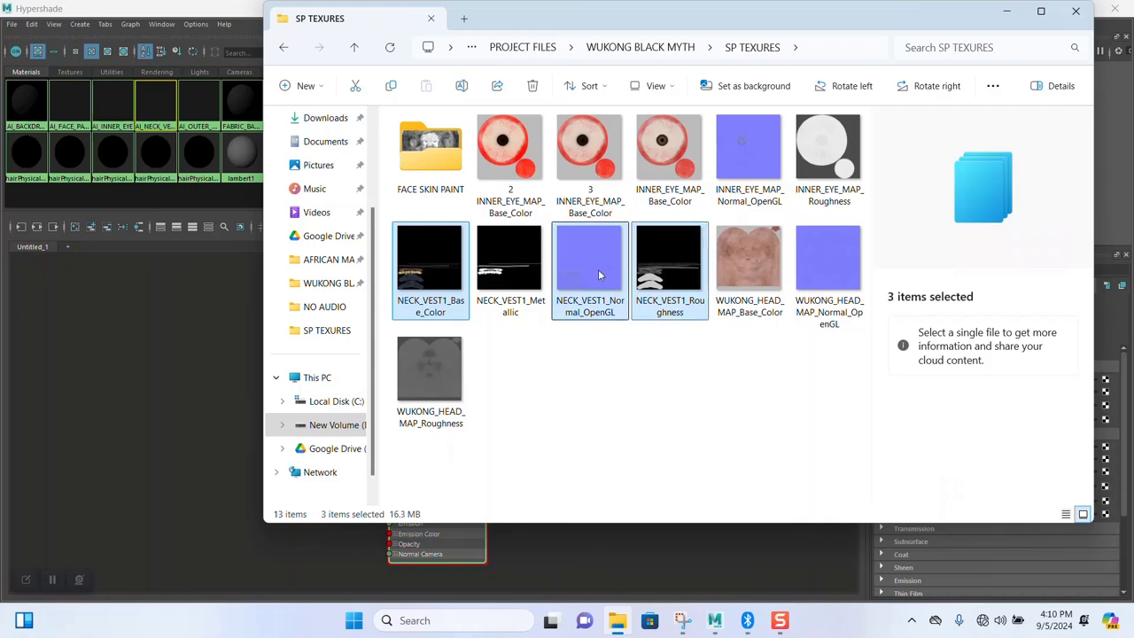
{"action": "left_click_drag", "start_coordinate": [598, 269], "coordinate": [187, 358]}
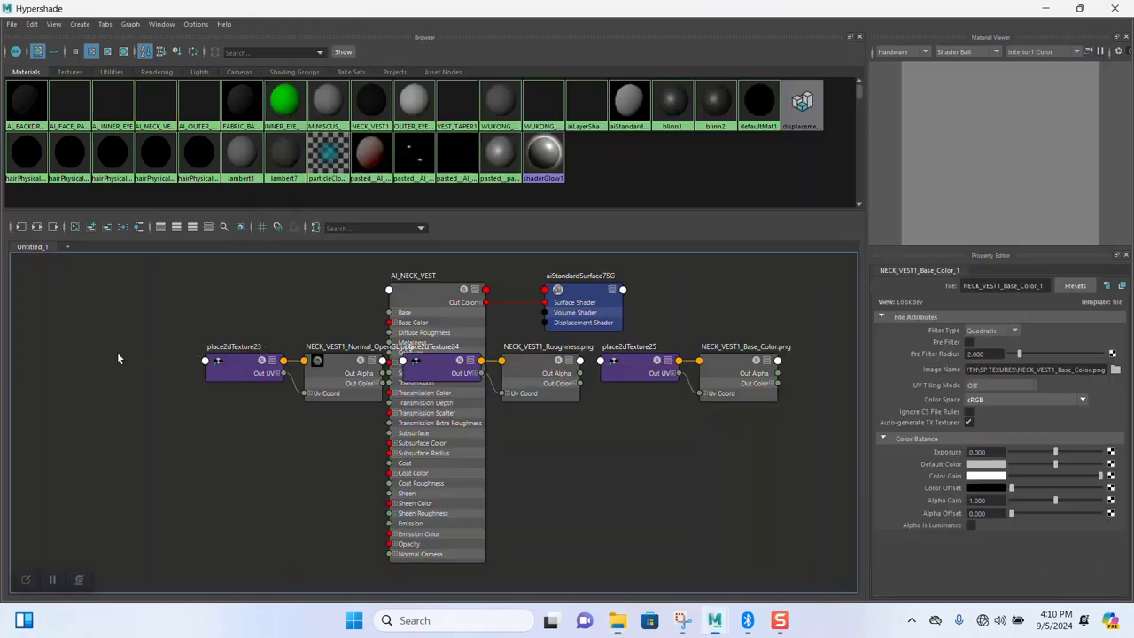
- Arrange the normal, roughness and base colour file nodes down the left side of the graph
{"action": "left_click_drag", "start_coordinate": [167, 314], "coordinate": [381, 418]}
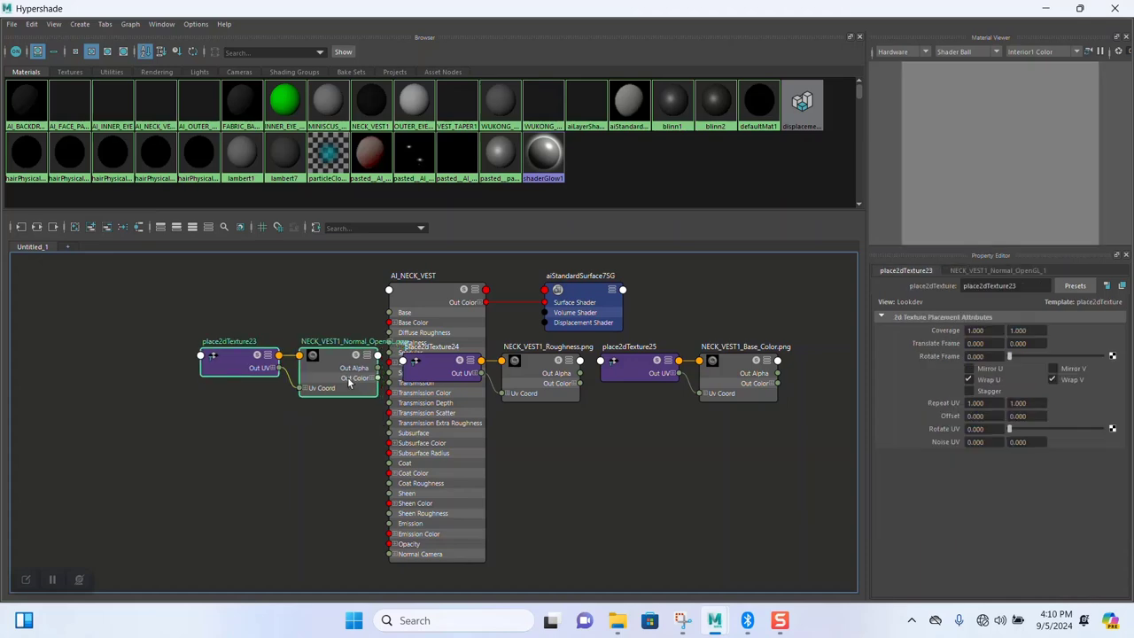
{"action": "left_click_drag", "start_coordinate": [346, 372], "coordinate": [140, 520]}
{"action": "left_click", "coordinate": [569, 363]}
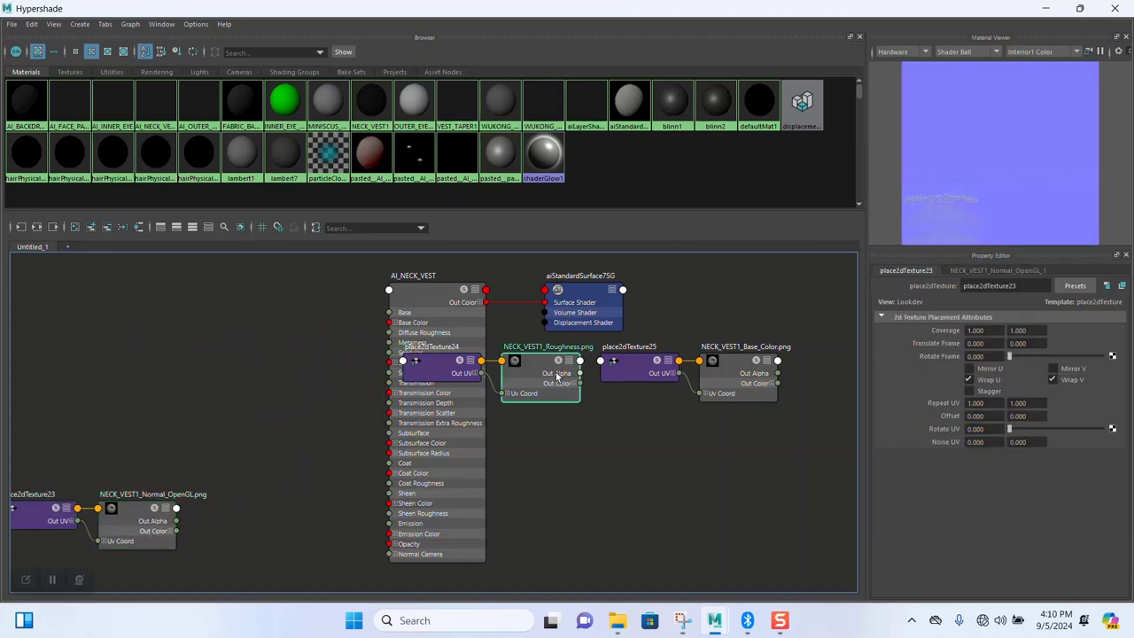
{"action": "left_click_drag", "start_coordinate": [526, 379], "coordinate": [185, 400]}
{"action": "left_click", "coordinate": [655, 372]}
{"action": "left_click", "coordinate": [739, 372], "text": "shift"}
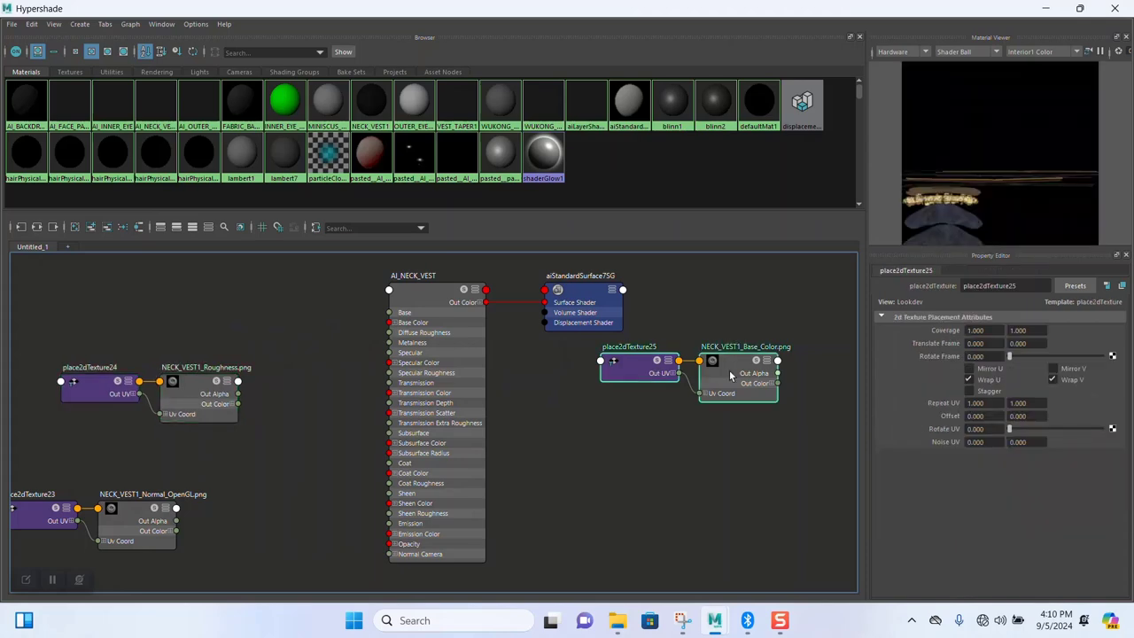
{"action": "left_click_drag", "start_coordinate": [739, 372], "coordinate": [180, 287]}
- Connect the NECK_VEST1 Base_Color Out Color to AI_NECK_VEST's Base Color
{"action": "middle_click_drag", "start_coordinate": [334, 383], "coordinate": [482, 365], "text": "alt"}
{"action": "left_click", "coordinate": [599, 338]}
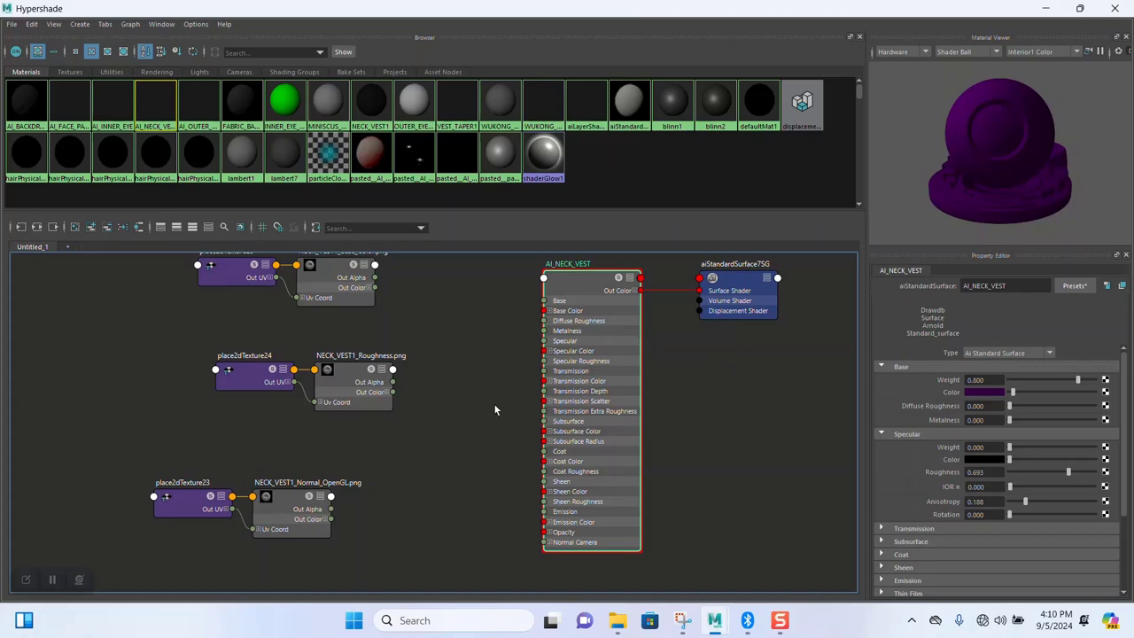
{"action": "middle_click_drag", "start_coordinate": [495, 409], "coordinate": [385, 418], "text": "alt"}
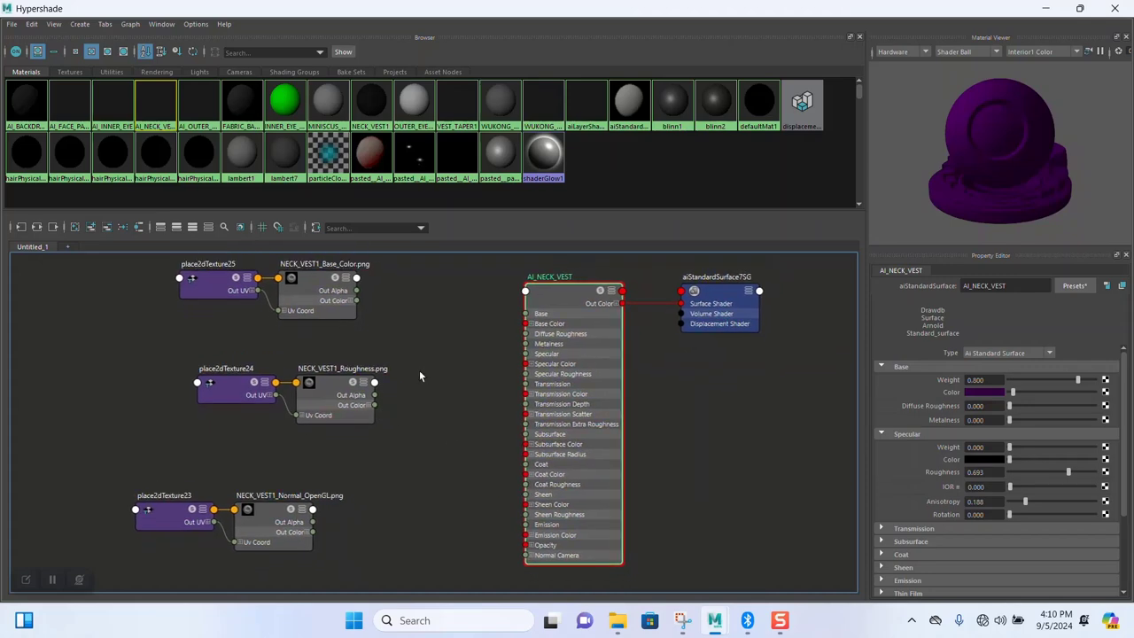
{"action": "middle_click_drag", "start_coordinate": [422, 376], "coordinate": [396, 387], "text": "alt"}
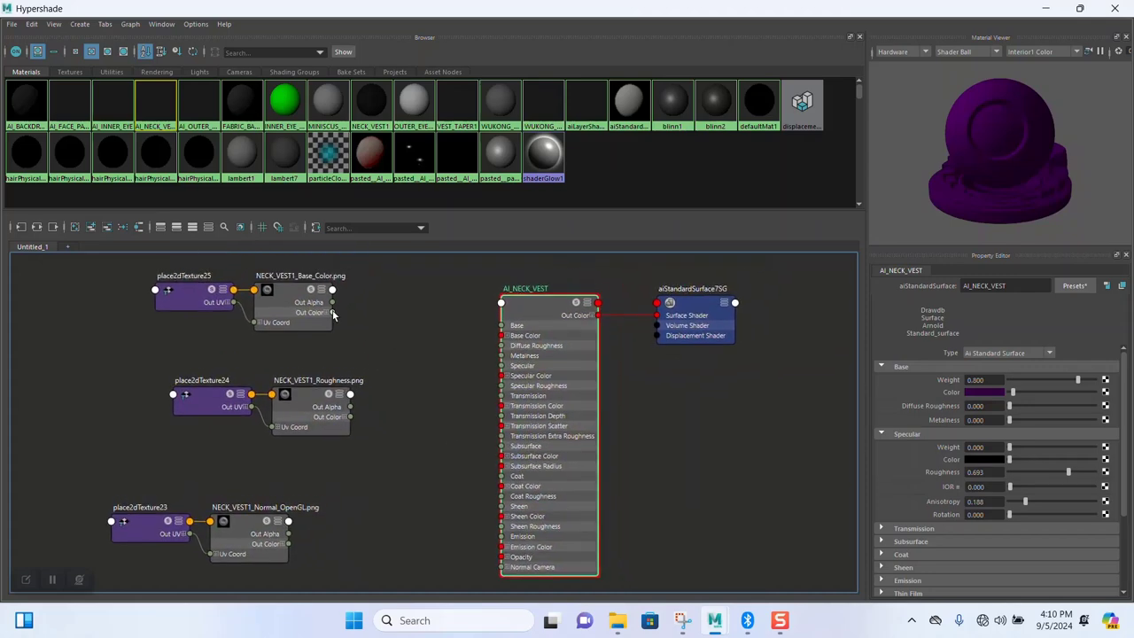
{"action": "left_click_drag", "start_coordinate": [333, 313], "coordinate": [501, 336]}
- Wire the roughness map's red channel into Specular Roughness and expand the normal texture's outputs
{"action": "middle_click_drag", "start_coordinate": [429, 400], "coordinate": [407, 352], "text": "alt"}
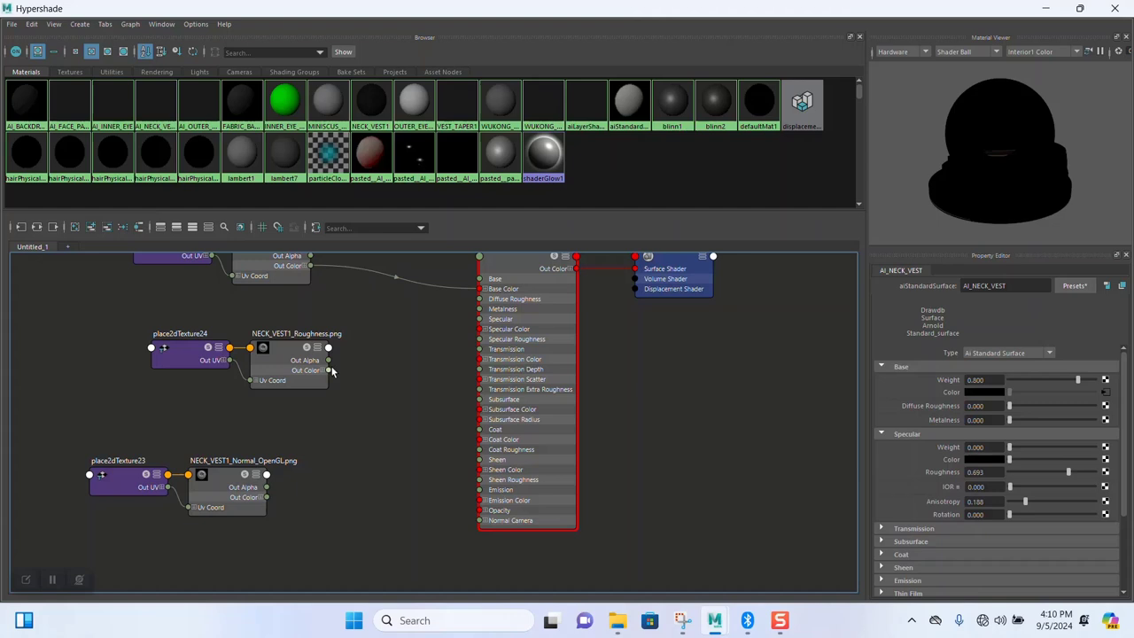
{"action": "left_click_drag", "start_coordinate": [329, 372], "coordinate": [479, 340]}
{"action": "left_click", "coordinate": [236, 490]}
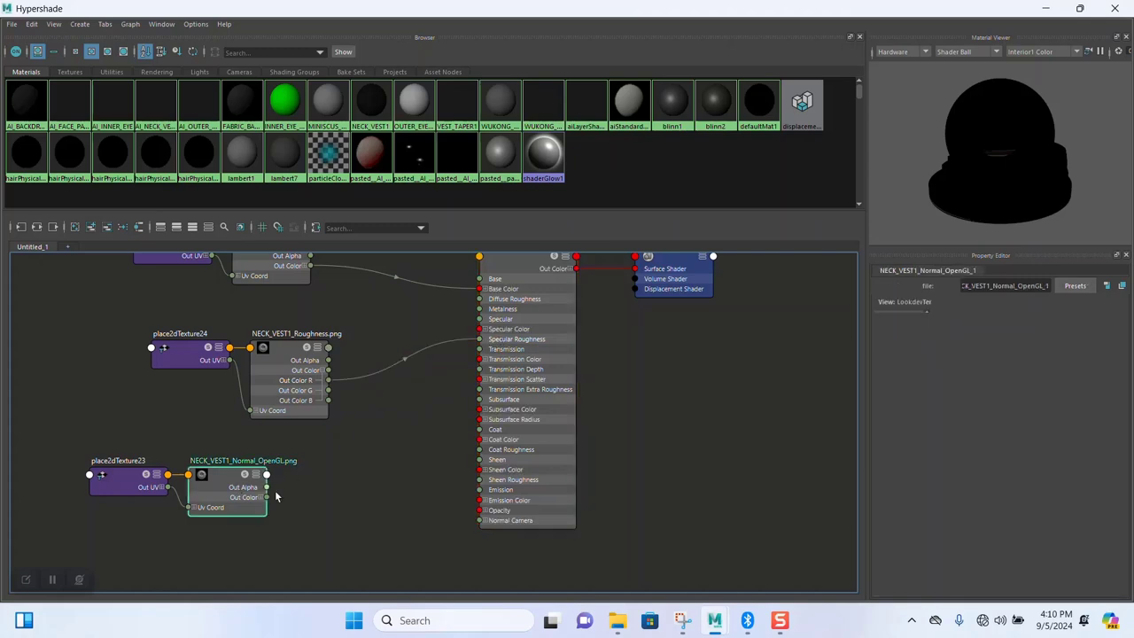
{"action": "left_click", "coordinate": [287, 495]}
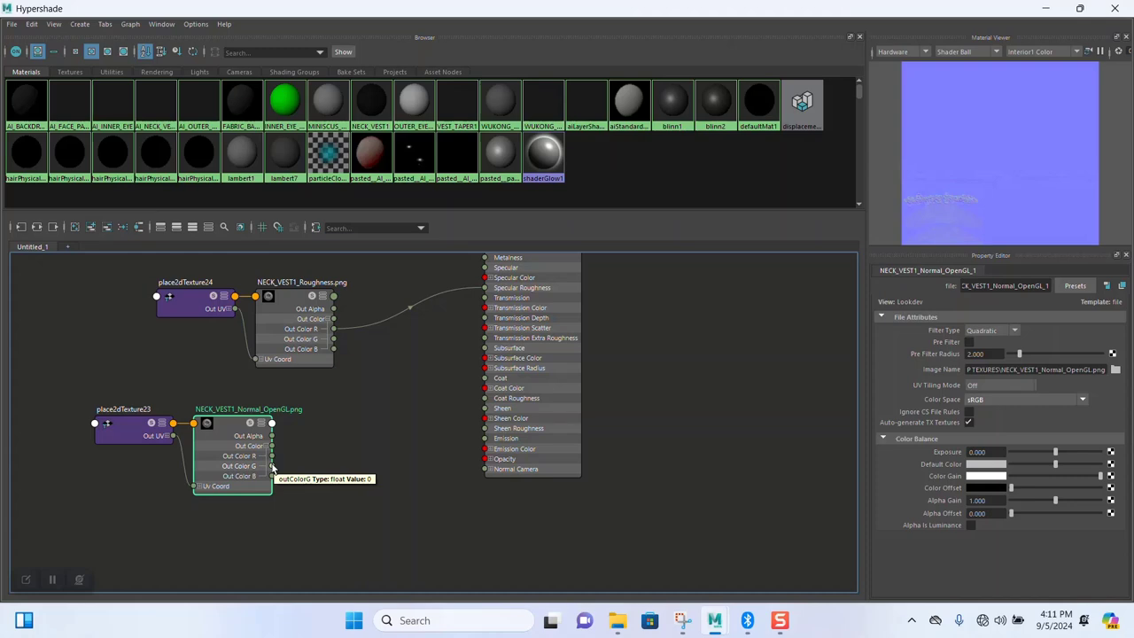
{"action": "left_click", "coordinate": [348, 452]}
- Create aiNormalMap4 with AIN and route the Normal_OpenGL map through it into Normal Camera
{"action": "key", "text": "Tab"}
{"action": "type", "text": "AIN"}
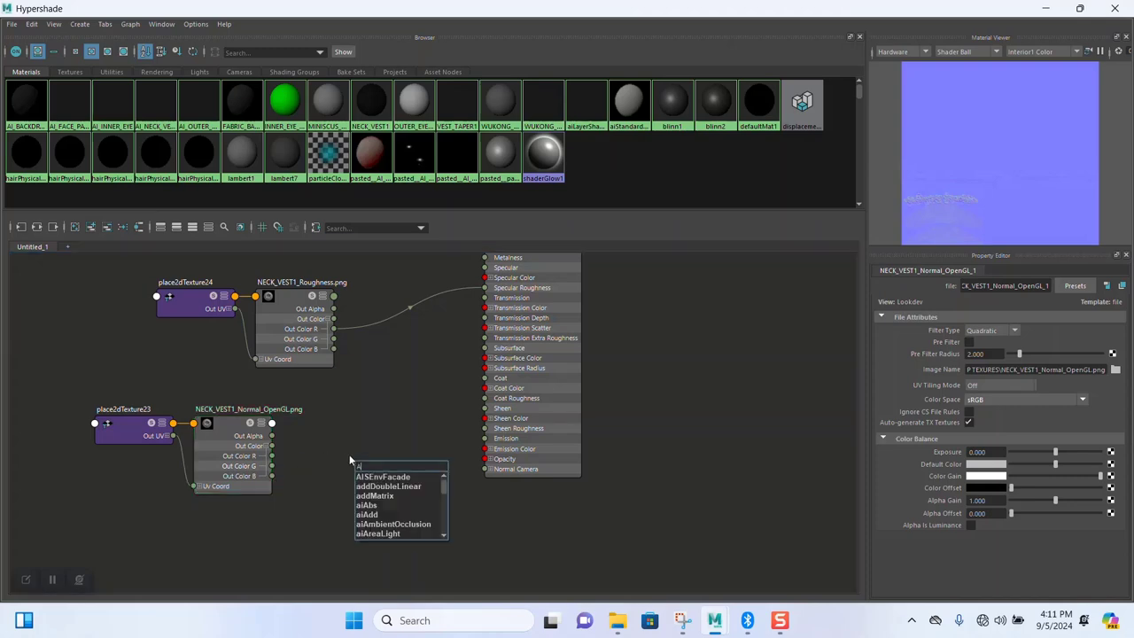
{"action": "left_click", "coordinate": [395, 504]}
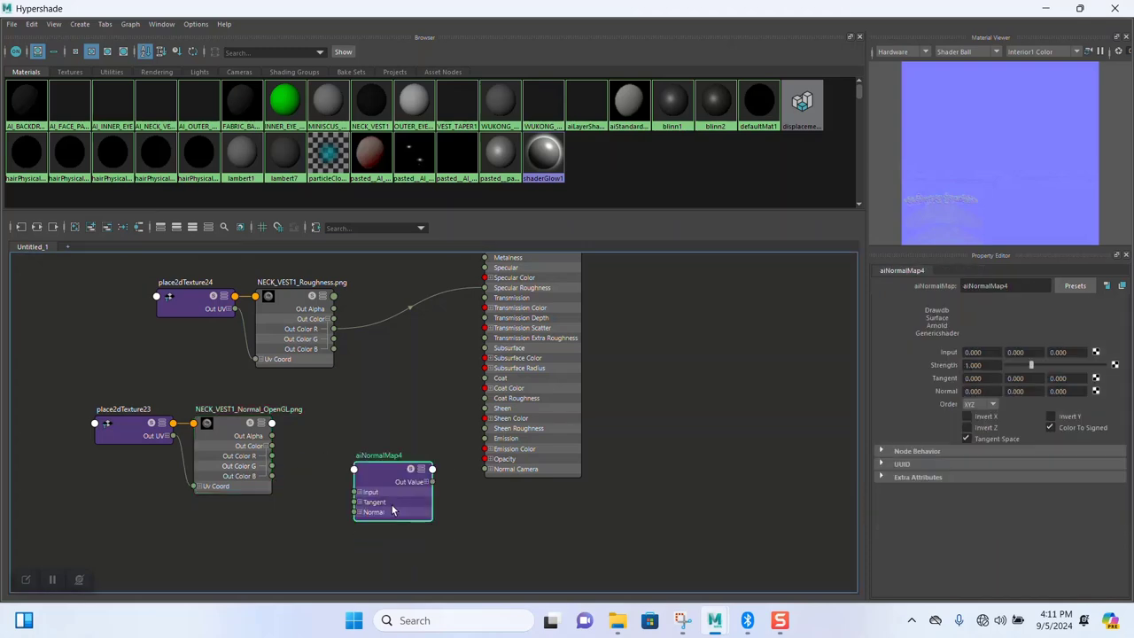
{"action": "left_click", "coordinate": [280, 450]}
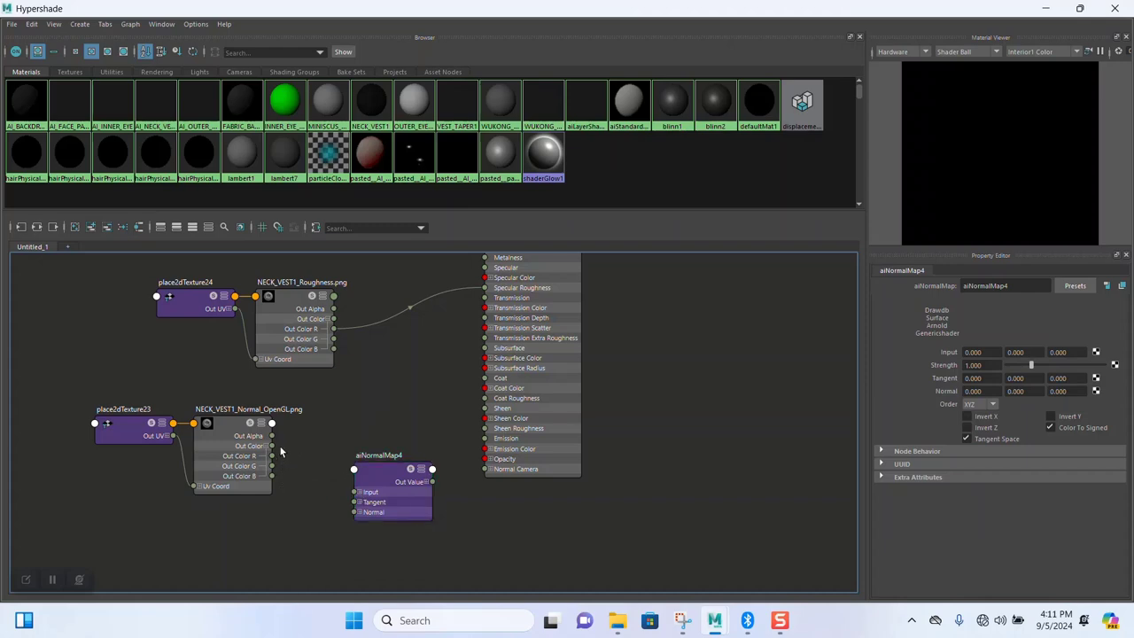
{"action": "left_click_drag", "start_coordinate": [271, 436], "coordinate": [417, 486]}
{"action": "left_click_drag", "start_coordinate": [273, 446], "coordinate": [355, 491]}
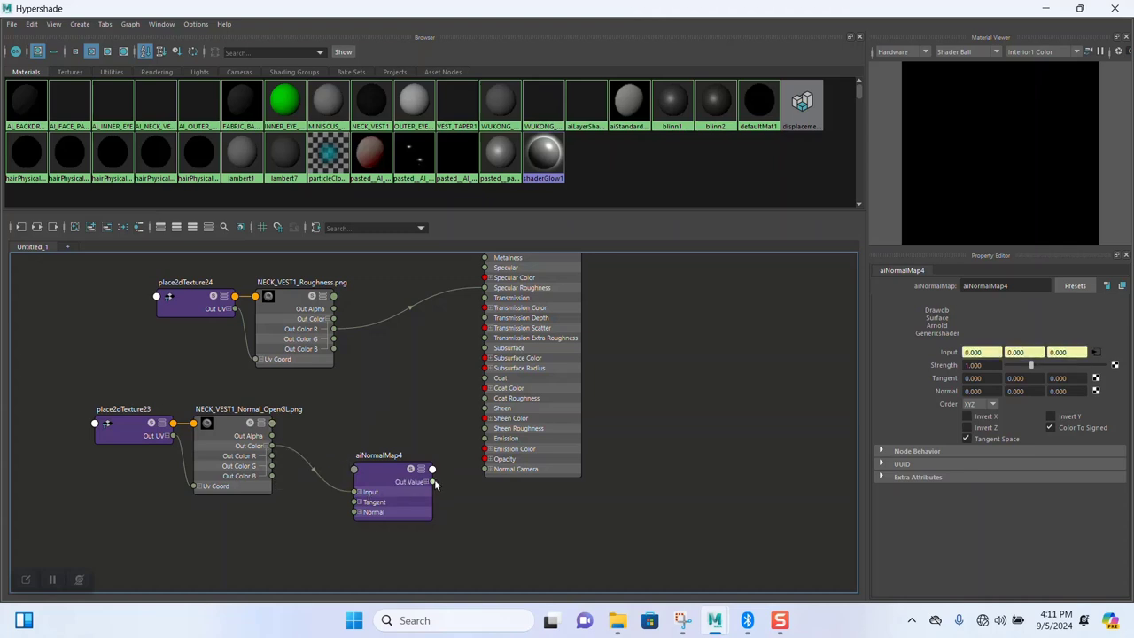
{"action": "left_click_drag", "start_coordinate": [434, 483], "coordinate": [486, 459]}
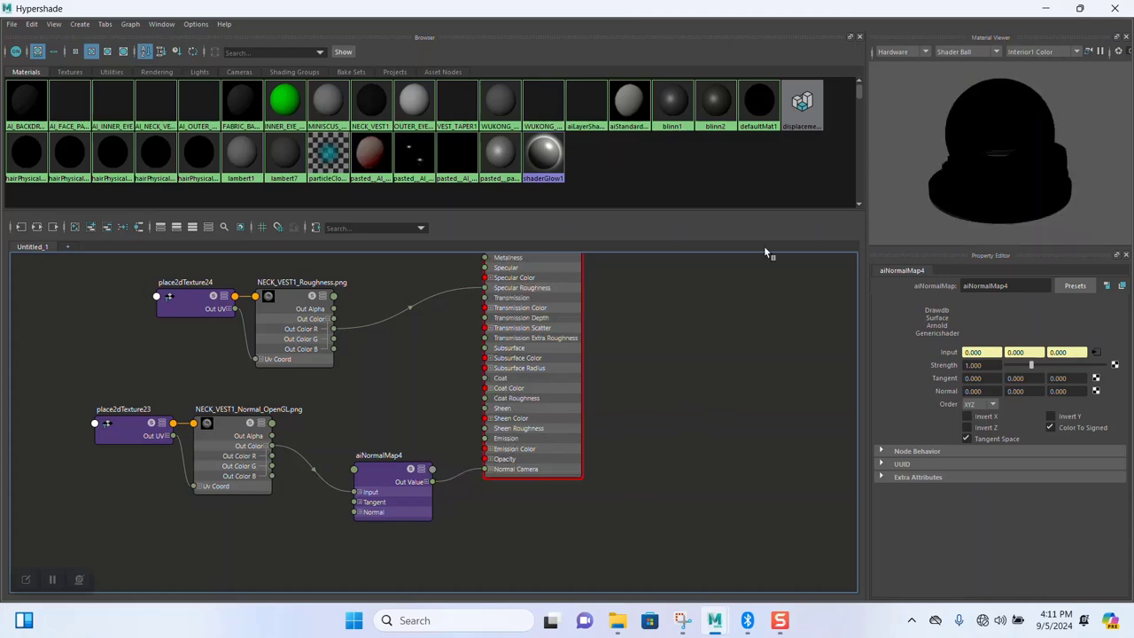
- Darken AI_NECK_VEST's Sheen colour to deep purple (H 262.02, S 0.942, V 0.165)
{"action": "left_click", "coordinate": [572, 304]}
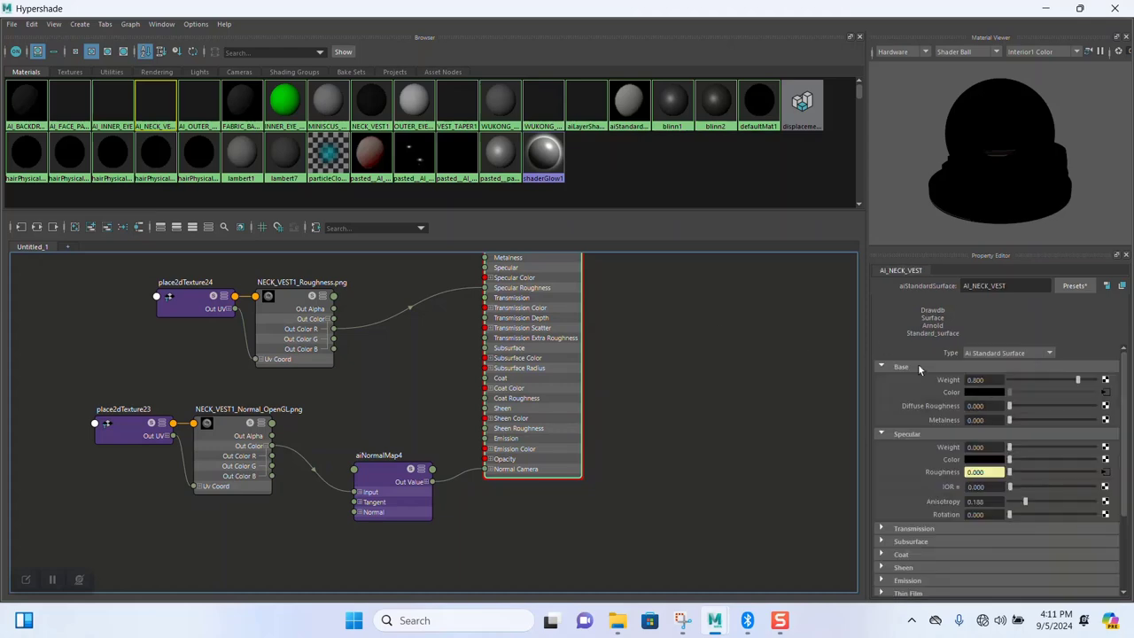
{"action": "scroll", "coordinate": [921, 462], "scroll_direction": "down", "scroll_amount": 3}
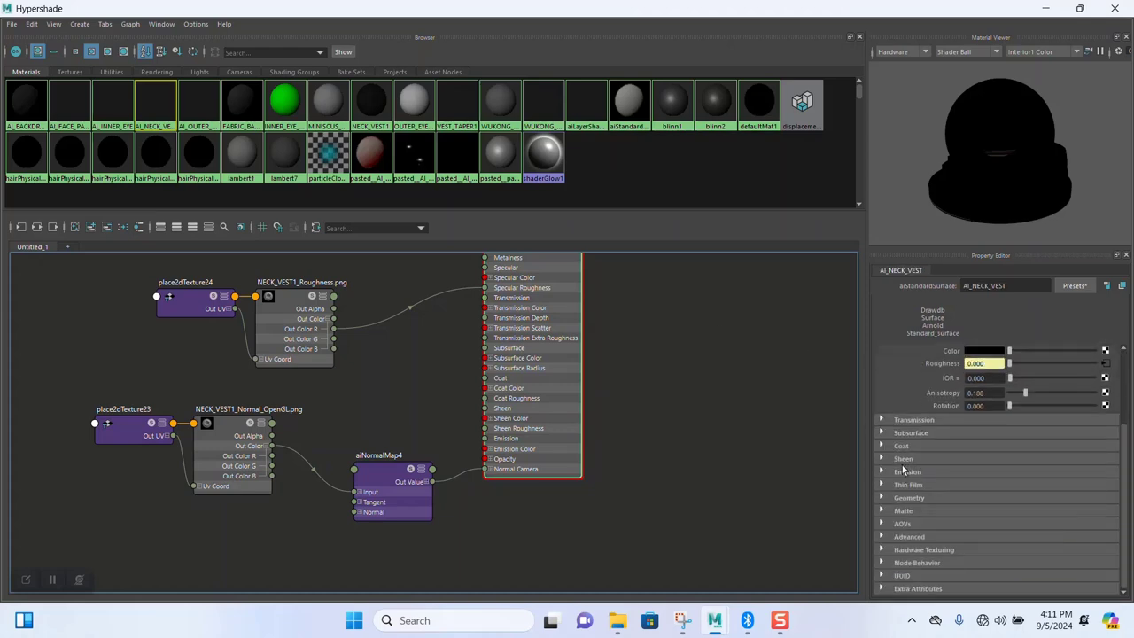
{"action": "left_click", "coordinate": [905, 461]}
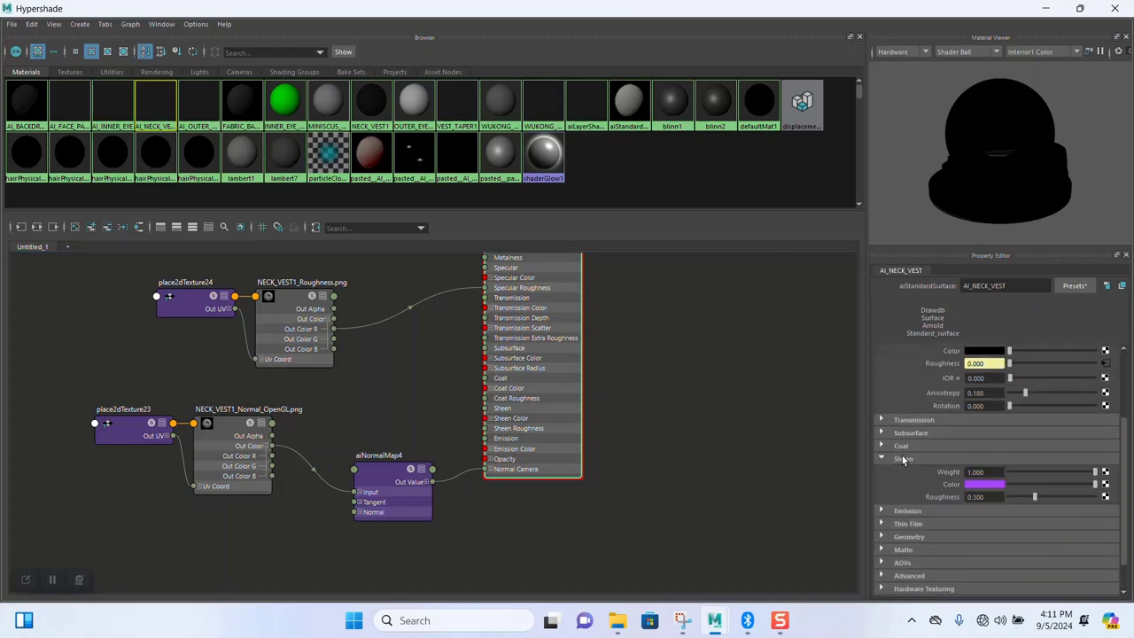
{"action": "left_click", "coordinate": [997, 485]}
{"action": "left_click", "coordinate": [980, 488]}
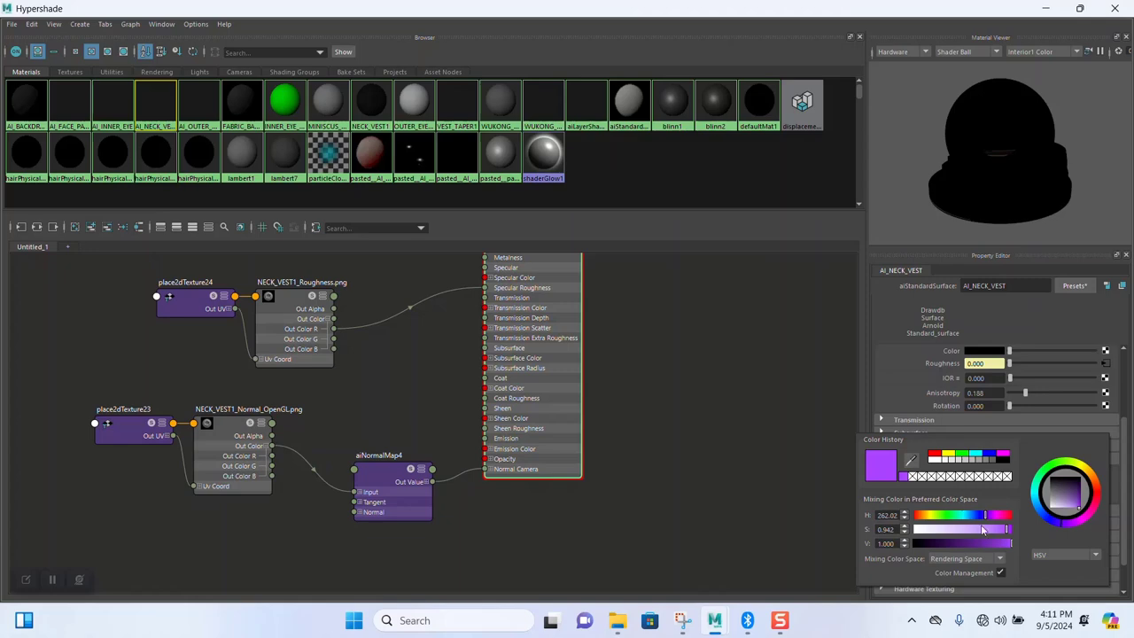
{"action": "left_click_drag", "start_coordinate": [975, 545], "coordinate": [961, 550]}
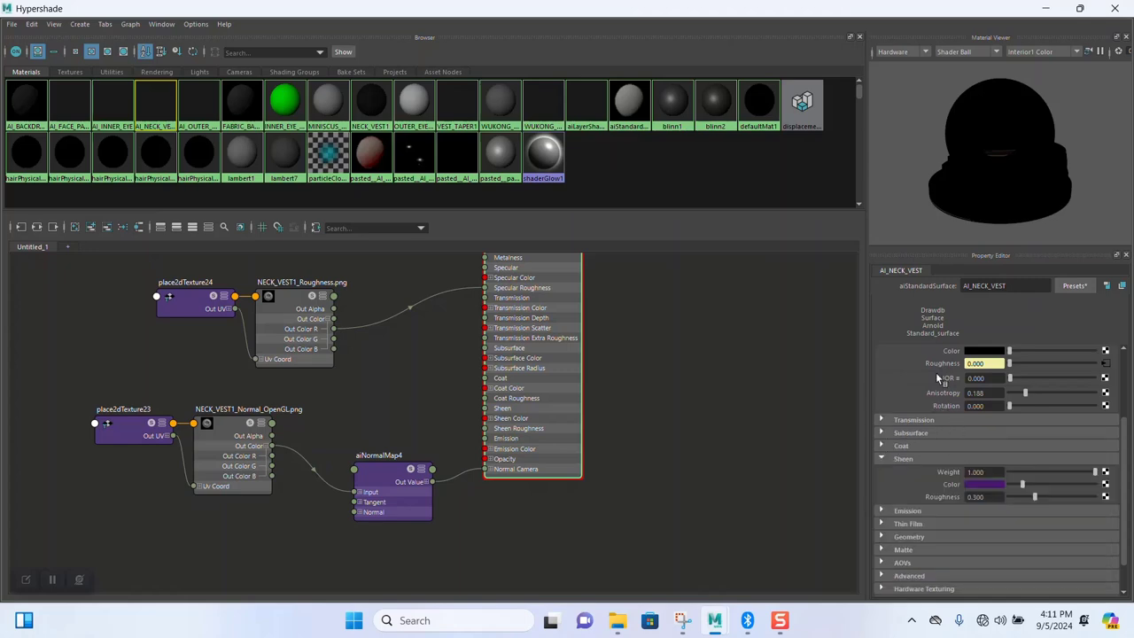
{"action": "left_click", "coordinate": [1045, 8]}
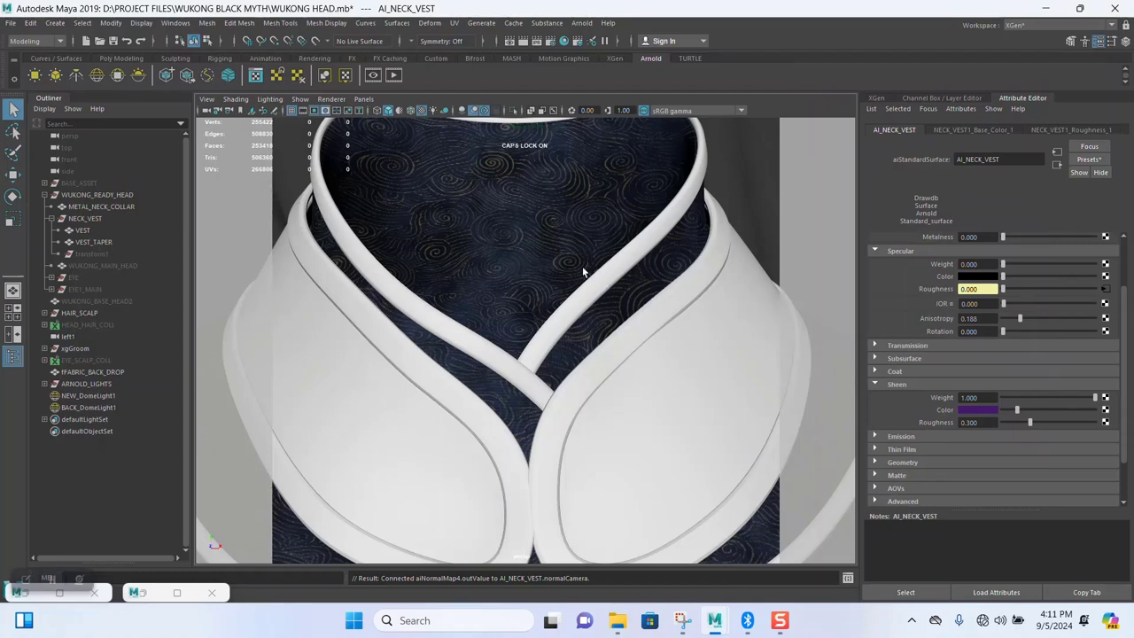
{"action": "left_click", "coordinate": [176, 592]}
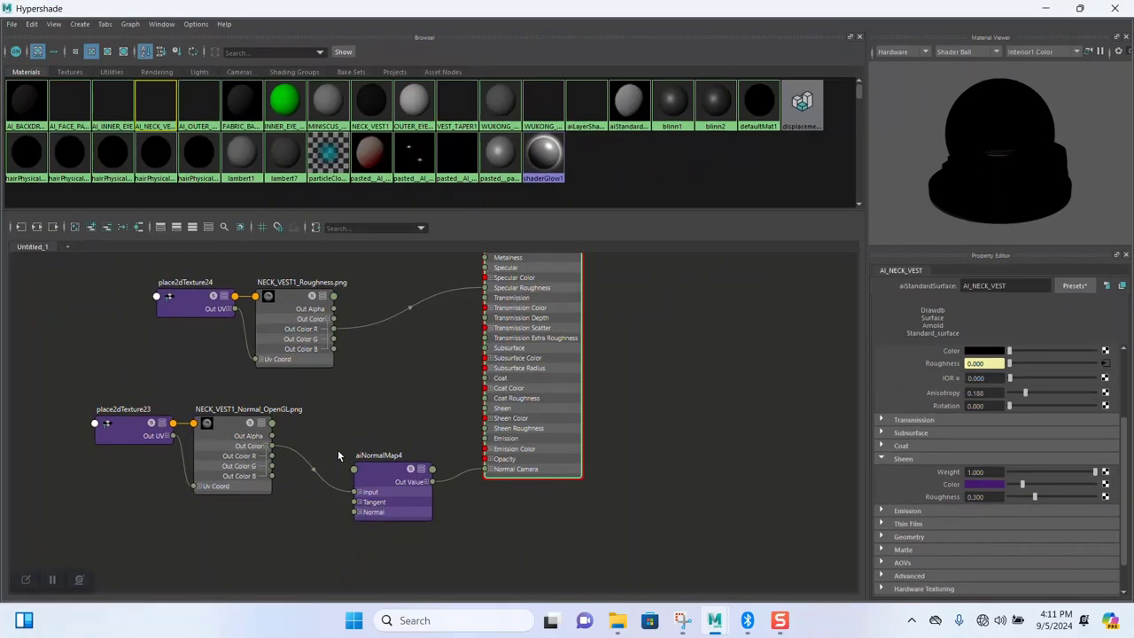
- Set the NECK_VEST1_Roughness texture to Raw colour space with Alpha Is Luminance on
{"action": "left_click", "coordinate": [297, 346]}
{"action": "left_click", "coordinate": [1021, 398]}
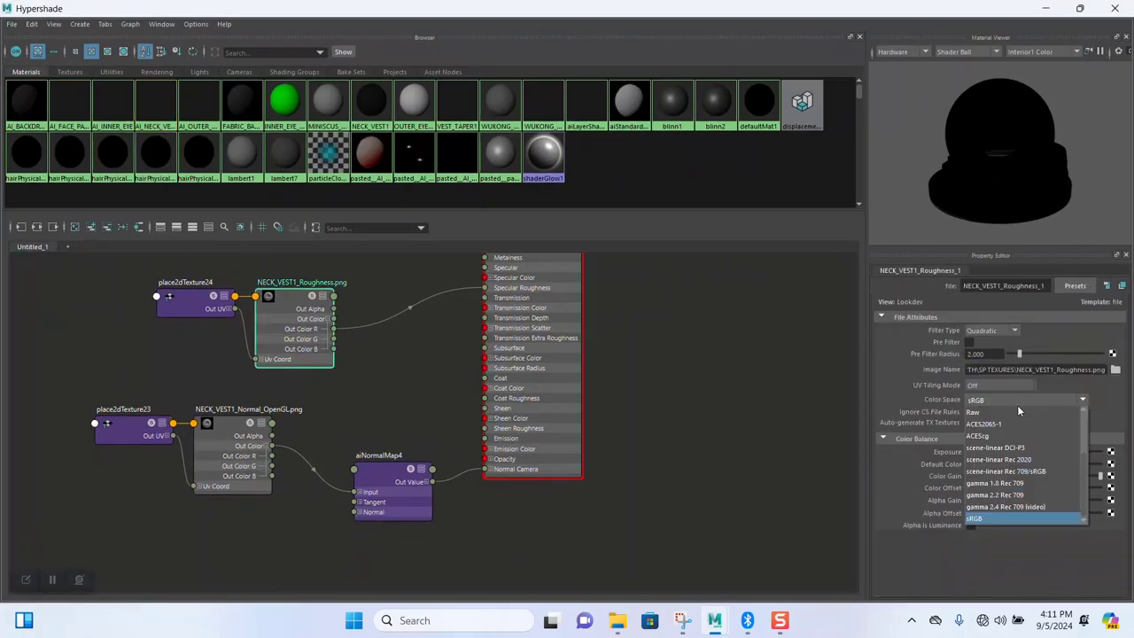
{"action": "left_click", "coordinate": [983, 414]}
{"action": "left_click", "coordinate": [970, 524]}
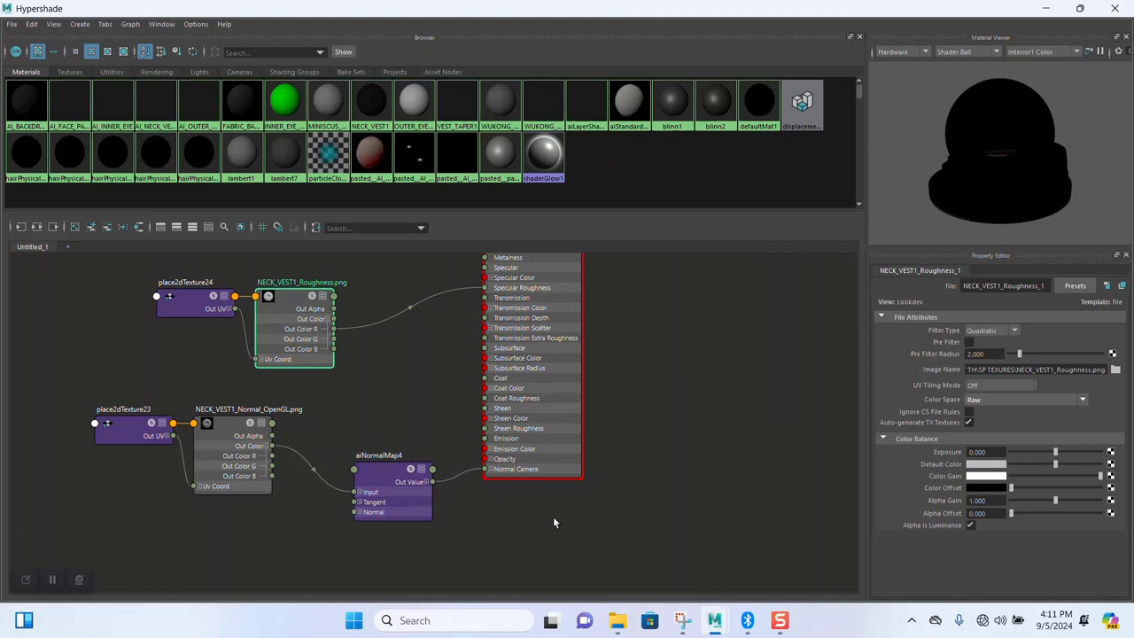
- Set the NECK_VEST1_Normal_OpenGL texture to Raw colour space, then hide the shader graph
{"action": "left_click", "coordinate": [223, 450]}
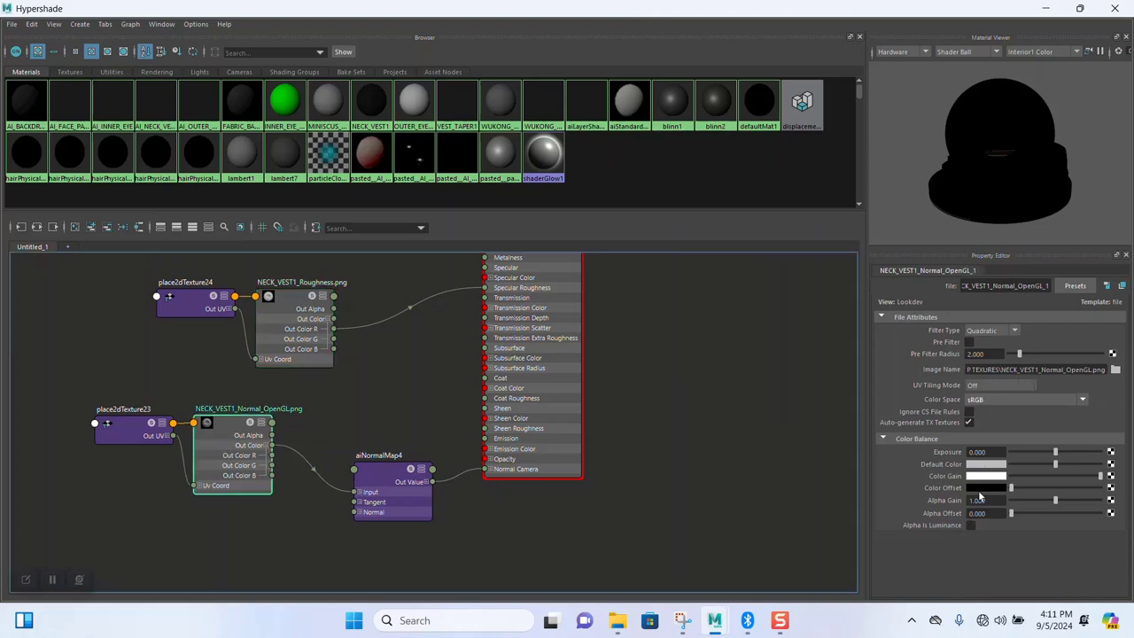
{"action": "left_click", "coordinate": [998, 403]}
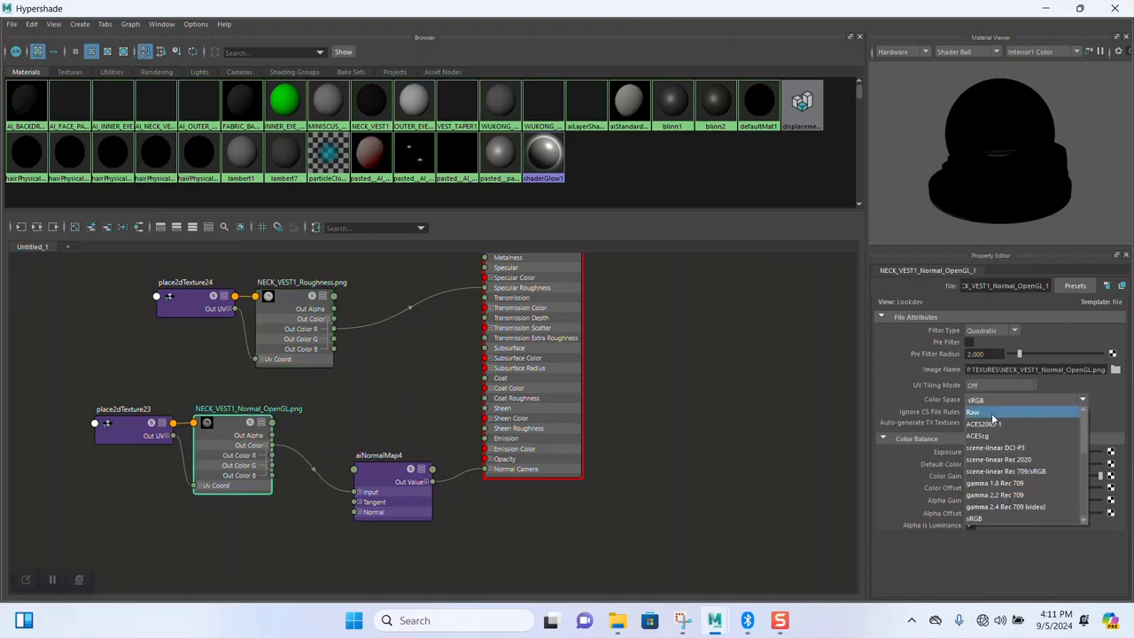
{"action": "left_click", "coordinate": [985, 412]}
{"action": "middle_click_drag", "start_coordinate": [601, 378], "coordinate": [580, 414]}
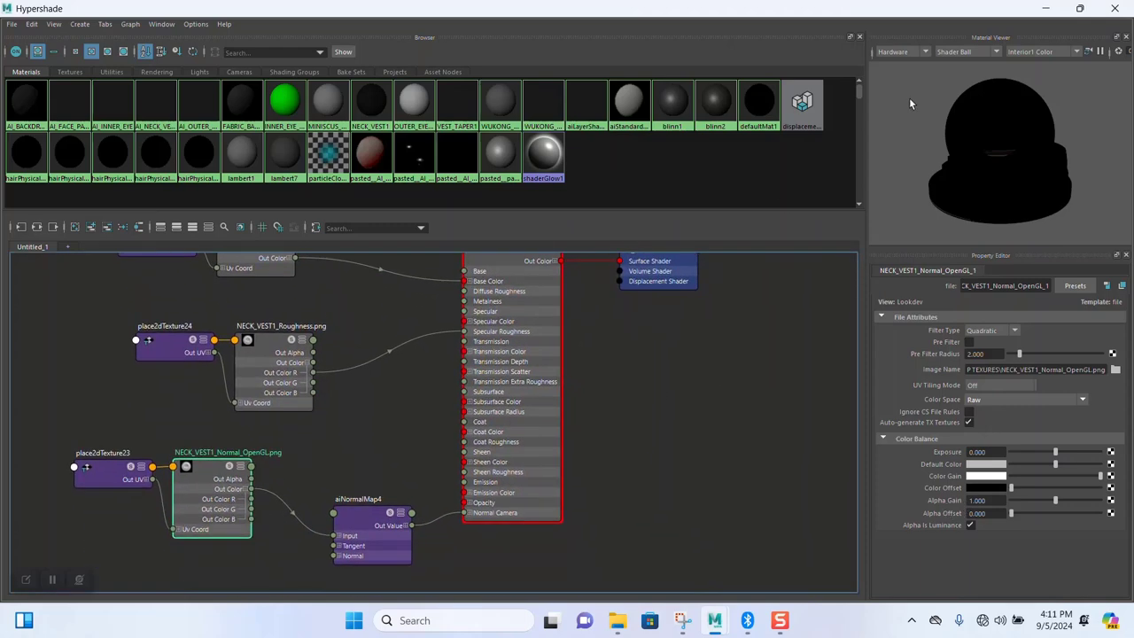
{"action": "left_click", "coordinate": [1045, 8]}
- Select the VEST_TAPER strip on the collar in the viewport
{"action": "left_click", "coordinate": [594, 282]}
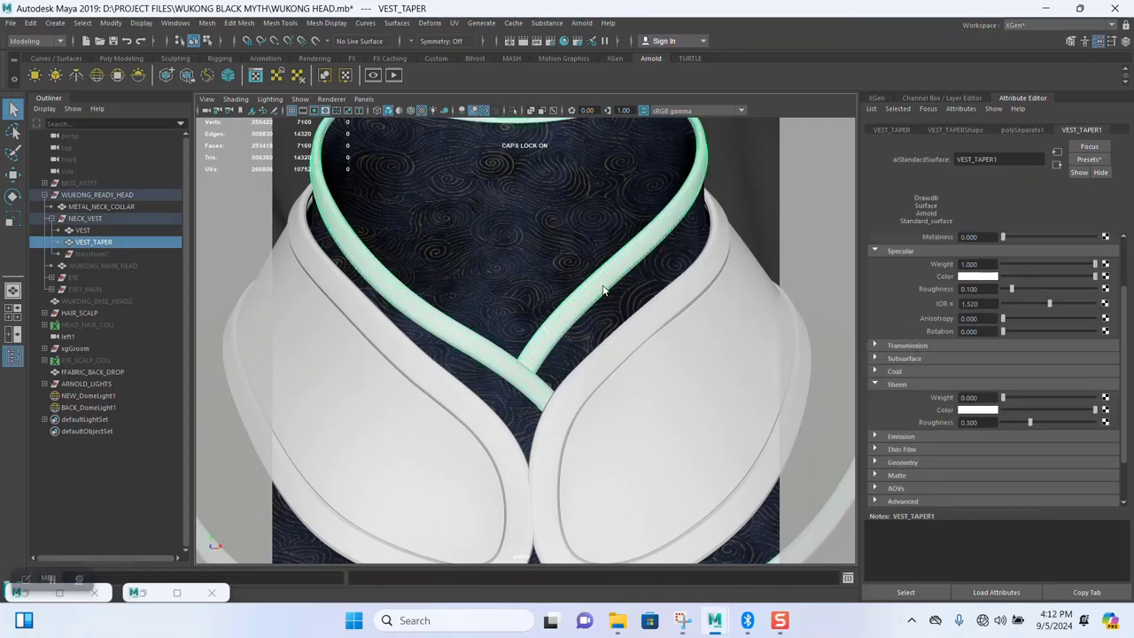
{"action": "right_click", "coordinate": [603, 290]}
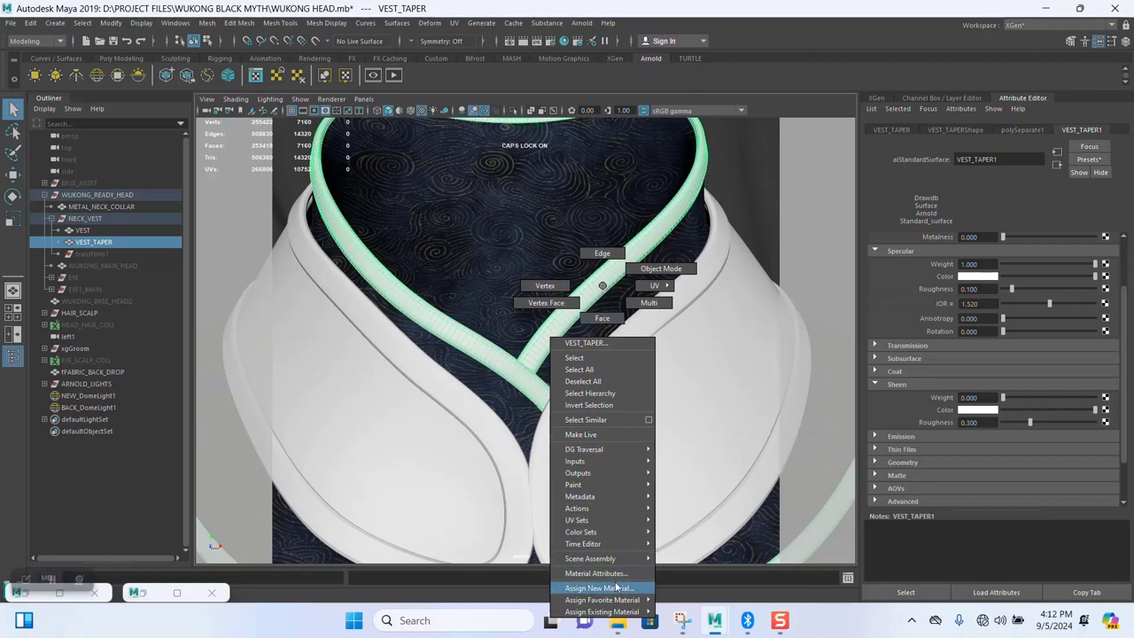
{"action": "left_click", "coordinate": [604, 269]}
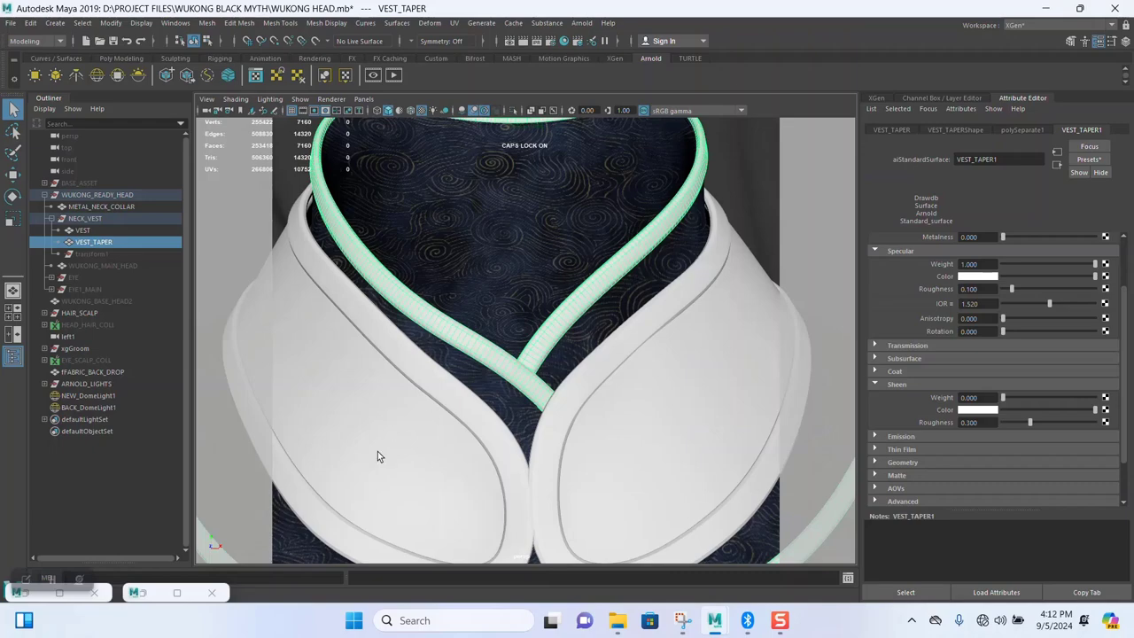
- Restore Hypershade and use Graph Network to show only VEST_TAPER1's network
{"action": "left_click", "coordinate": [177, 592]}
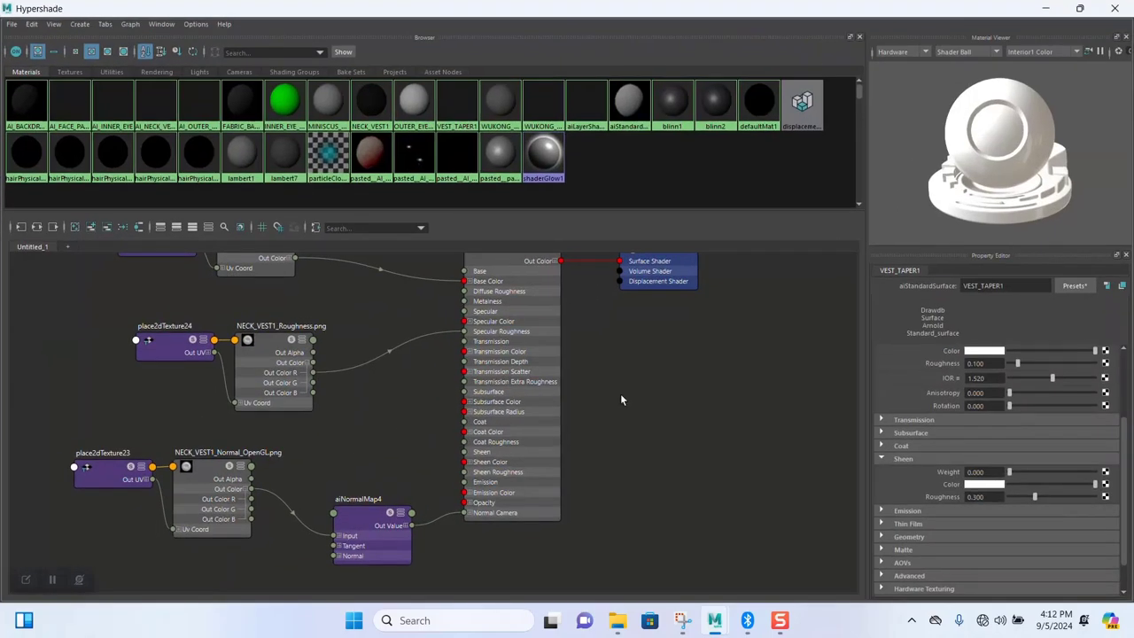
{"action": "key", "text": "a"}
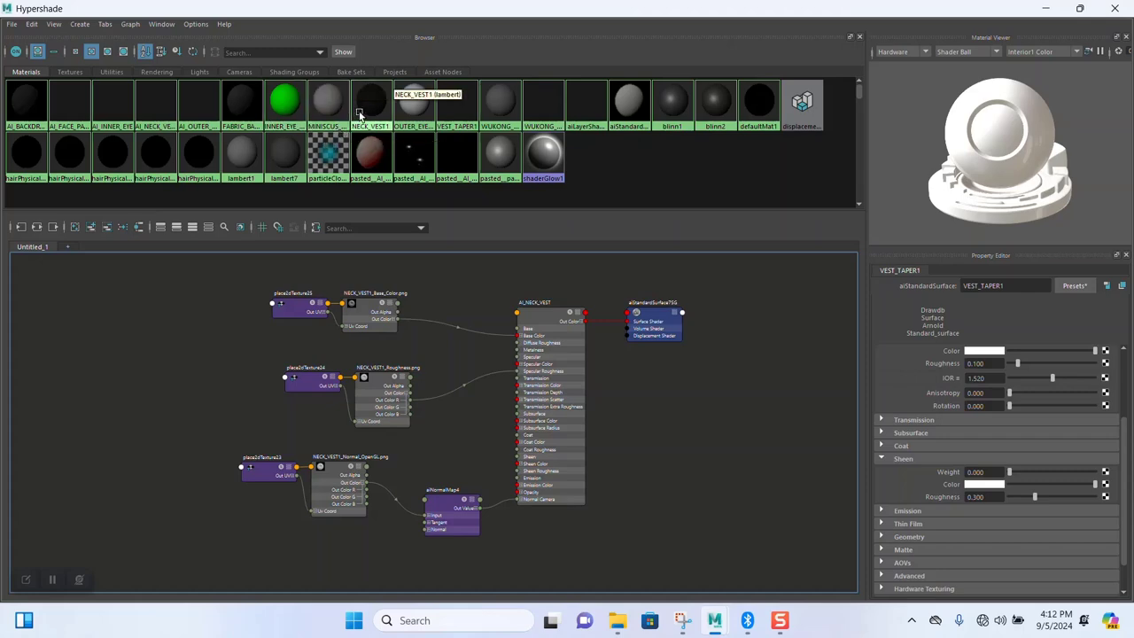
{"action": "left_click", "coordinate": [455, 107]}
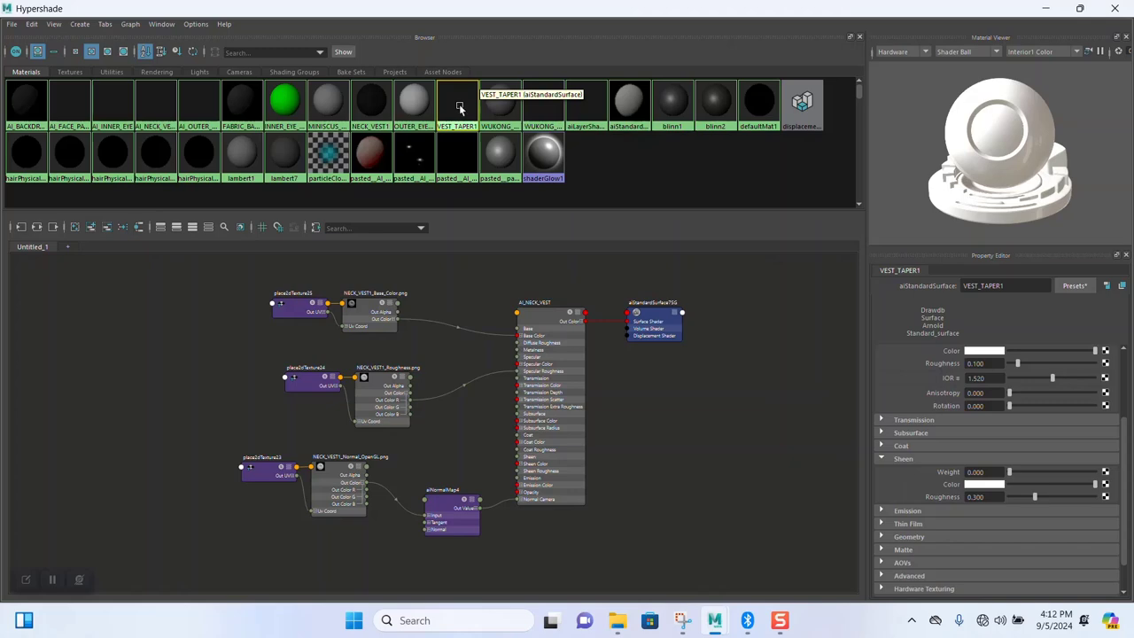
{"action": "right_click", "coordinate": [460, 113]}
{"action": "left_click", "coordinate": [460, 137]}
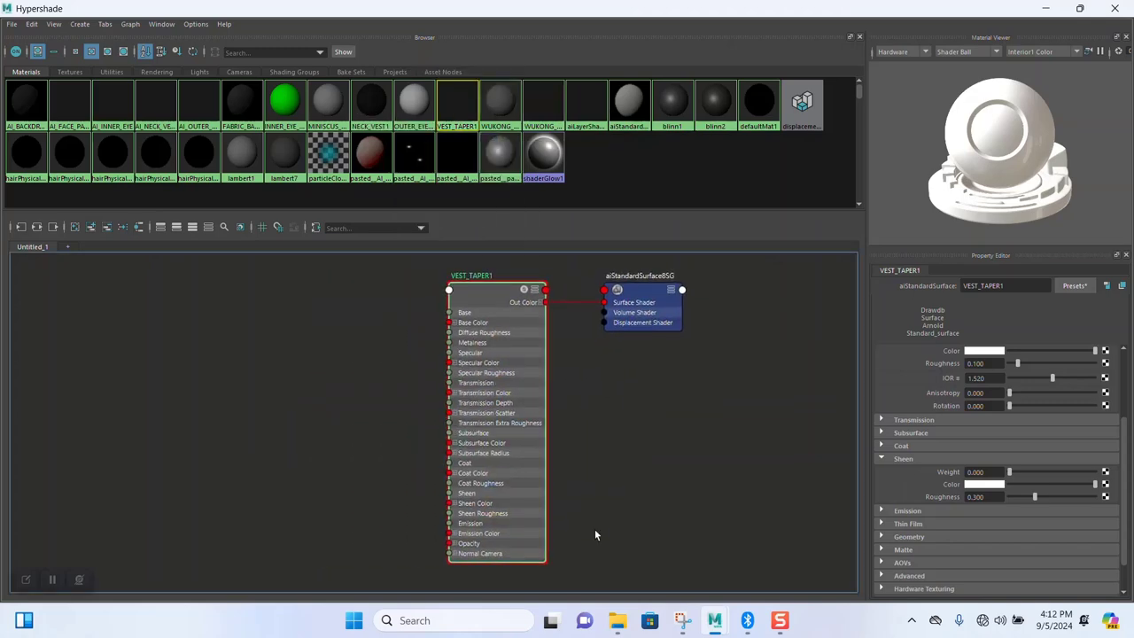
- Drop the three NECK_VEST1 texture files into the graph and move the base colour nodes up-left
{"action": "mouse_move", "coordinate": [618, 620]}
{"action": "left_click_drag", "start_coordinate": [568, 315], "coordinate": [341, 443]}
{"action": "left_click", "coordinate": [316, 370]}
{"action": "left_click_drag", "start_coordinate": [190, 408], "coordinate": [140, 300]}
- Move place2dTexture27/28 and the Normal texture node left, away from the shader
{"action": "left_click", "coordinate": [372, 398]}
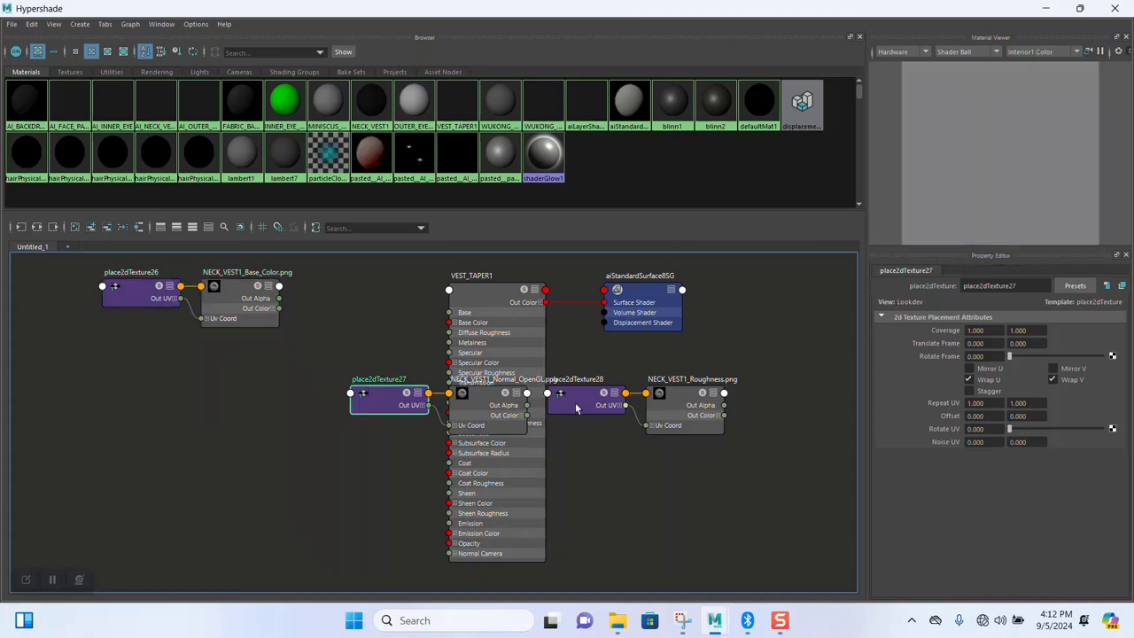
{"action": "left_click", "coordinate": [580, 408], "text": "shift"}
{"action": "mouse_move", "coordinate": [580, 408]}
{"action": "left_mouse_down"}
{"action": "mouse_move", "coordinate": [375, 423]}
{"action": "mouse_move", "coordinate": [563, 419]}
{"action": "left_mouse_up"}
{"action": "left_click", "coordinate": [370, 407]}
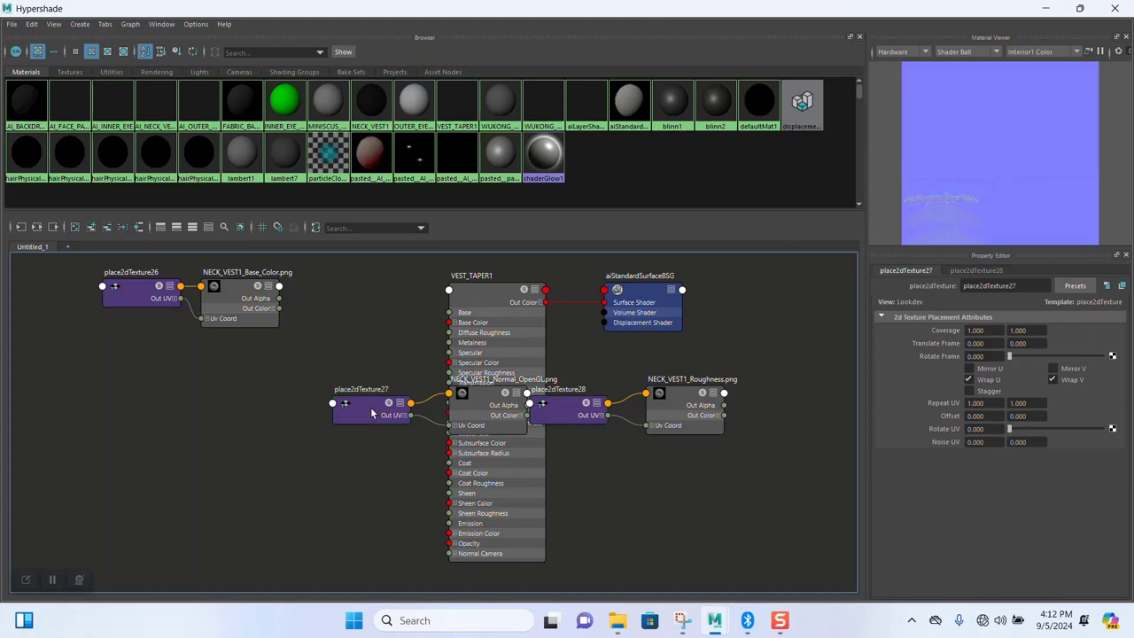
{"action": "left_click", "coordinate": [470, 425], "text": "shift"}
{"action": "left_click_drag", "start_coordinate": [470, 425], "coordinate": [255, 435]}
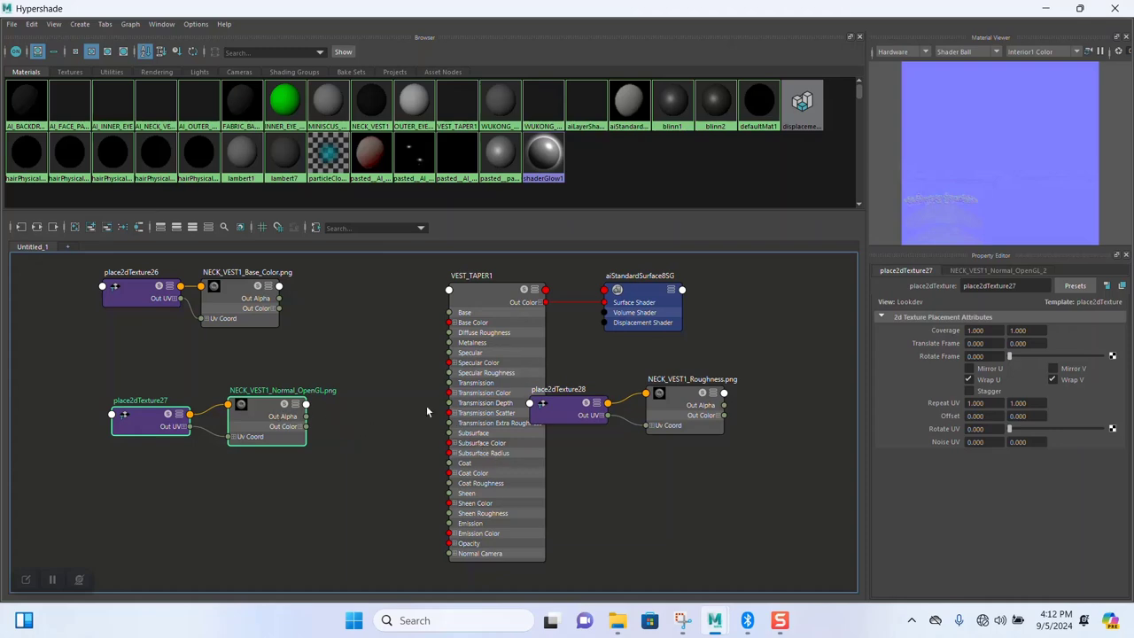
- Move place2dTexture28 and the Roughness node off the VEST_TAPER1 shader node
{"action": "middle_click_drag", "start_coordinate": [379, 484], "coordinate": [398, 471], "text": "alt"}
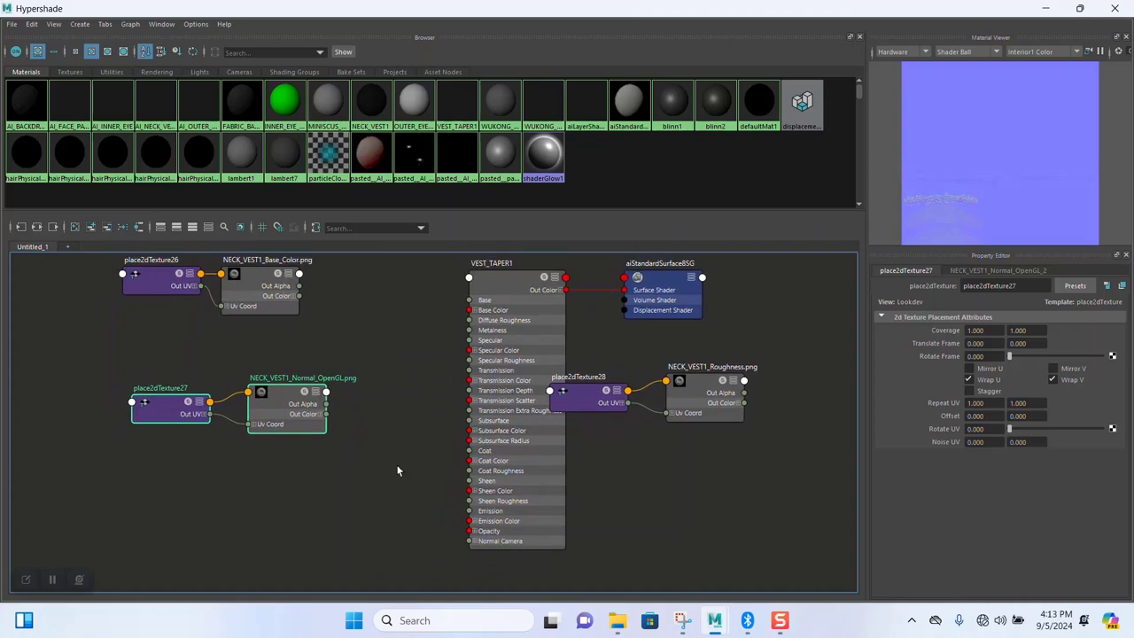
{"action": "left_click_drag", "start_coordinate": [730, 488], "coordinate": [620, 390]}
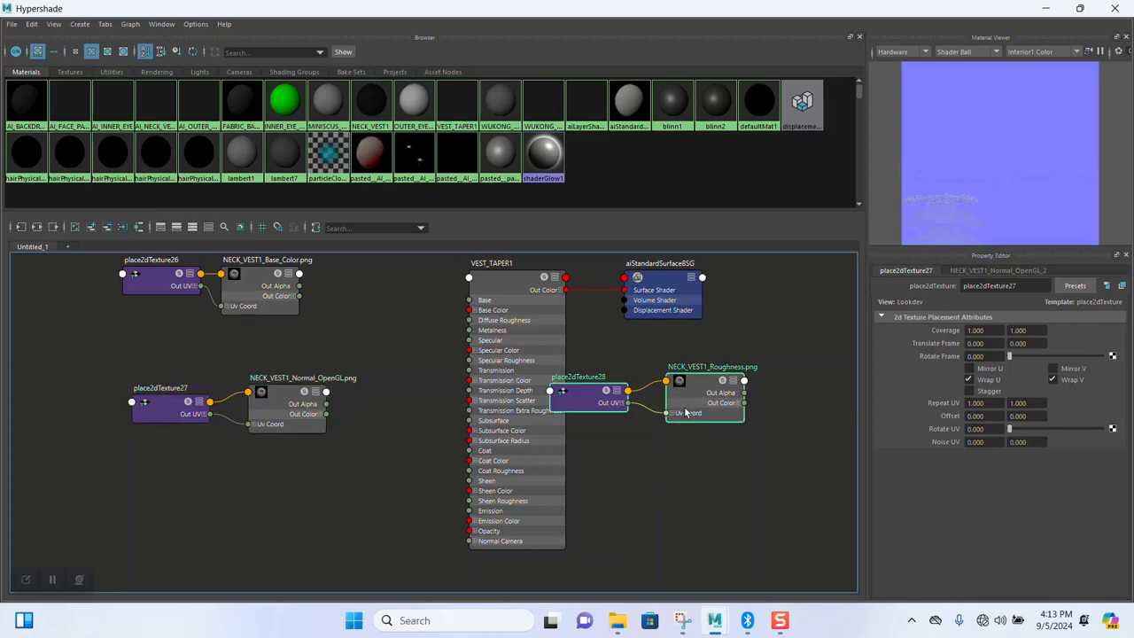
{"action": "left_click_drag", "start_coordinate": [689, 414], "coordinate": [290, 528]}
{"action": "middle_click_drag", "start_coordinate": [382, 480], "coordinate": [410, 455], "text": "alt"}
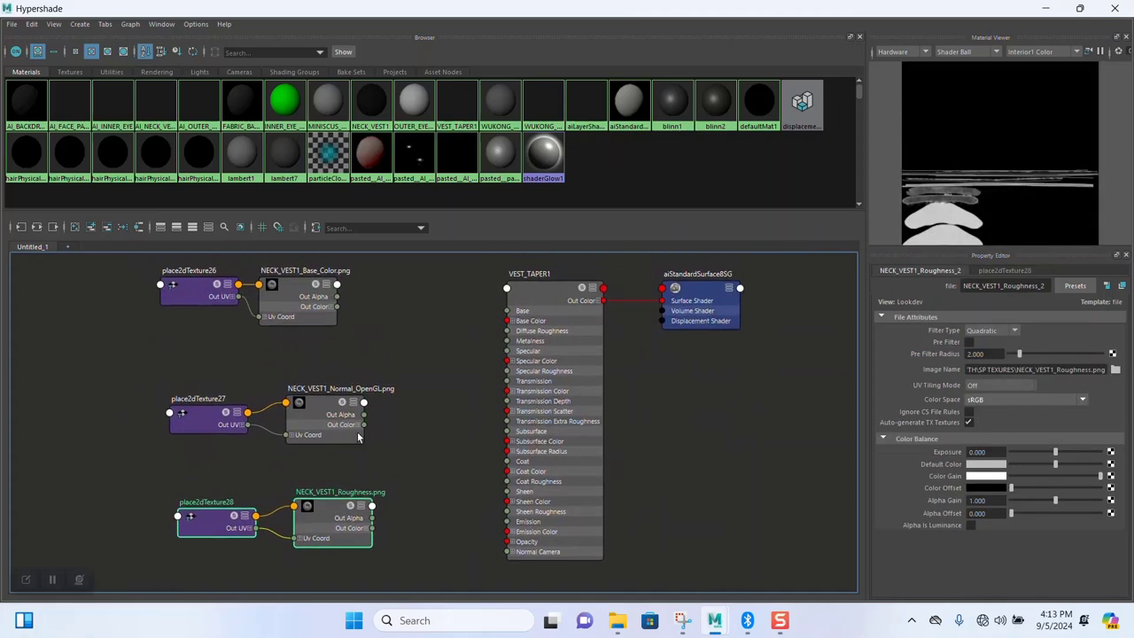
- Rearrange the placement, Roughness and Normal nodes, moving the normal map nodes further down
{"action": "left_click", "coordinate": [334, 515]}
{"action": "left_click", "coordinate": [977, 400]}
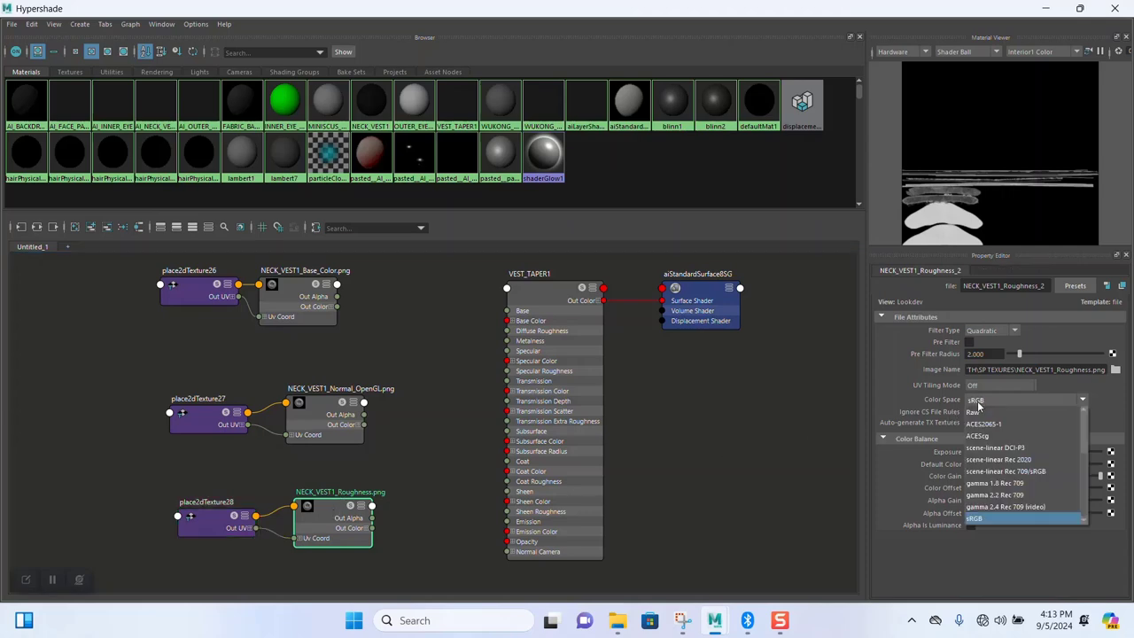
{"action": "left_click", "coordinate": [421, 455]}
{"action": "left_click_drag", "start_coordinate": [150, 473], "coordinate": [323, 364]}
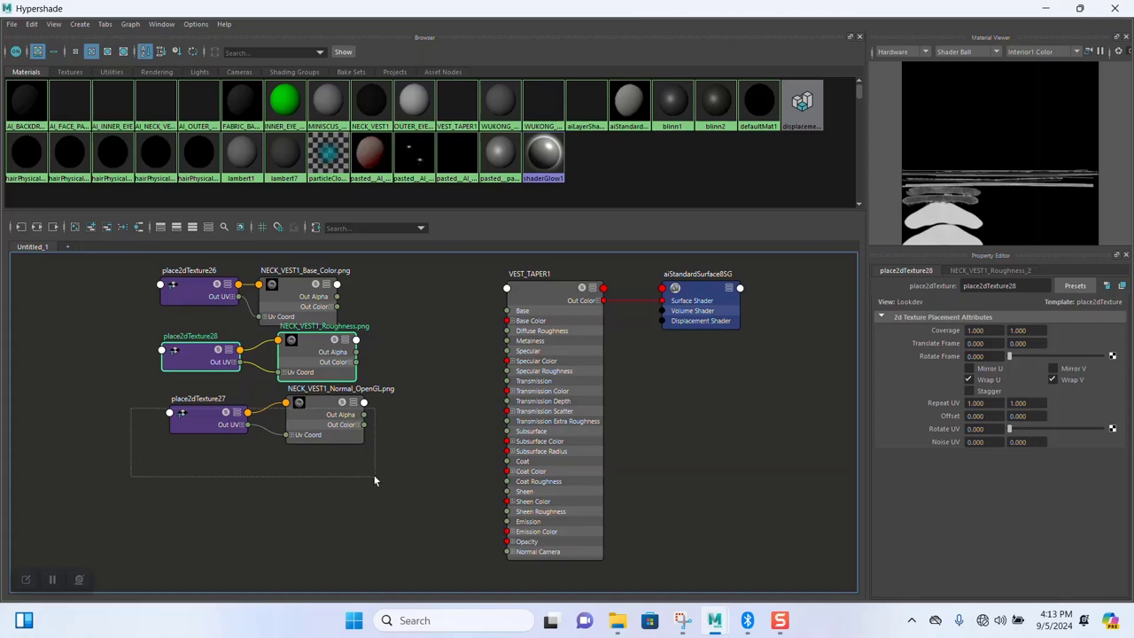
{"action": "left_click_drag", "start_coordinate": [372, 474], "coordinate": [374, 475]}
{"action": "left_click_drag", "start_coordinate": [203, 419], "coordinate": [207, 526]}
{"action": "left_click_drag", "start_coordinate": [126, 349], "coordinate": [286, 416]}
- Set the Roughness map to Raw with Alpha Is Luminance and wire its red channel to Specular Roughness
{"action": "left_click", "coordinate": [322, 403]}
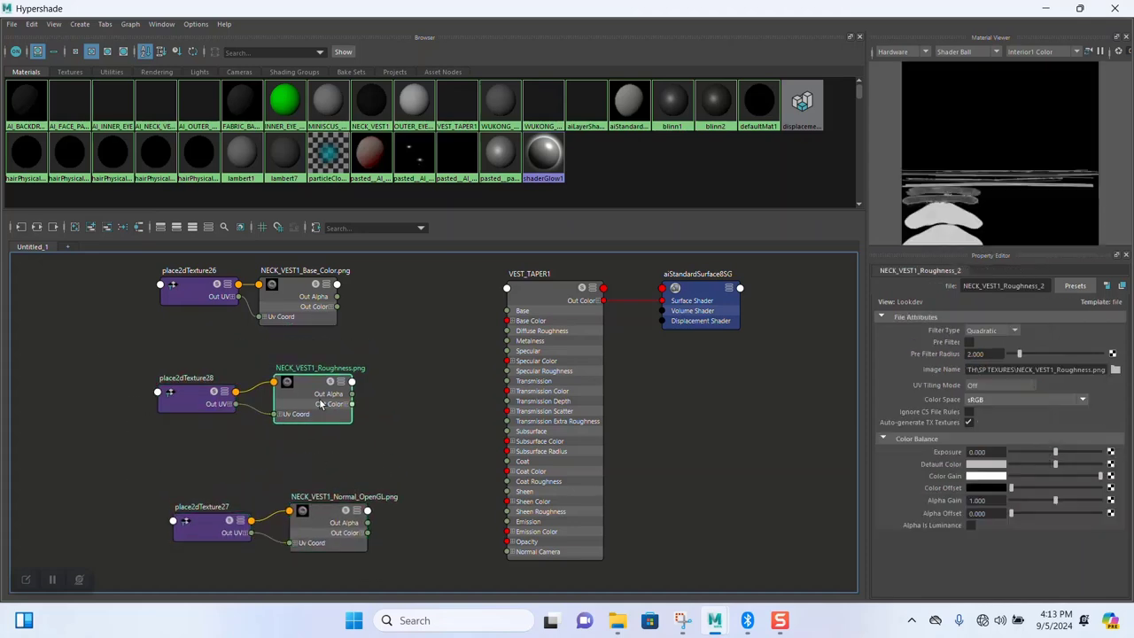
{"action": "left_click", "coordinate": [1015, 398]}
{"action": "left_click", "coordinate": [974, 516]}
{"action": "left_click", "coordinate": [970, 525]}
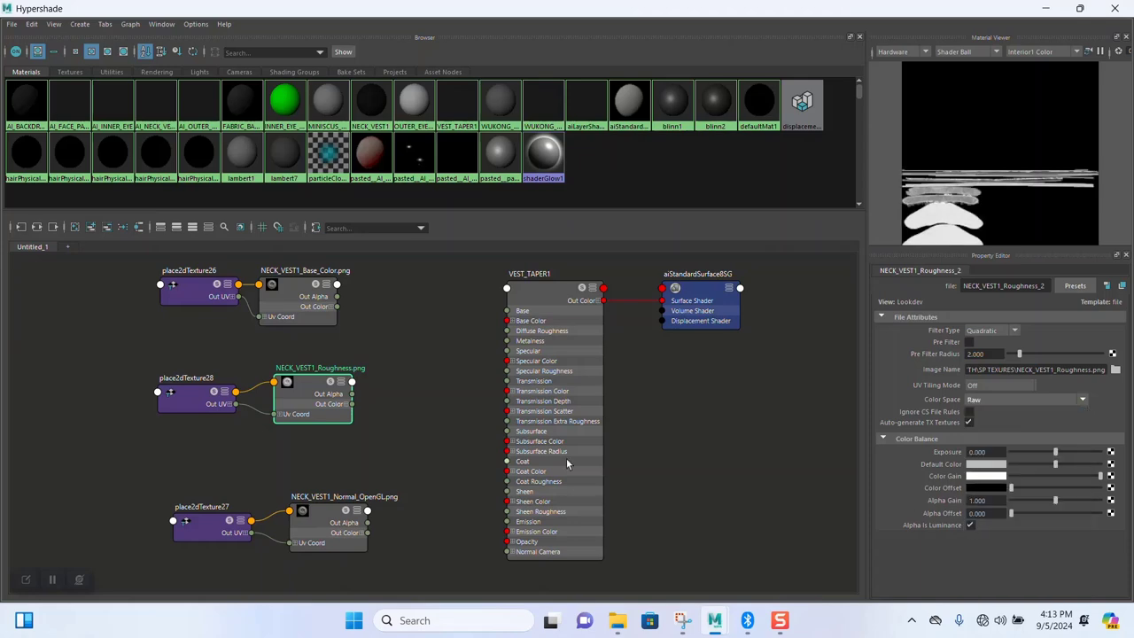
{"action": "left_click", "coordinate": [350, 404]}
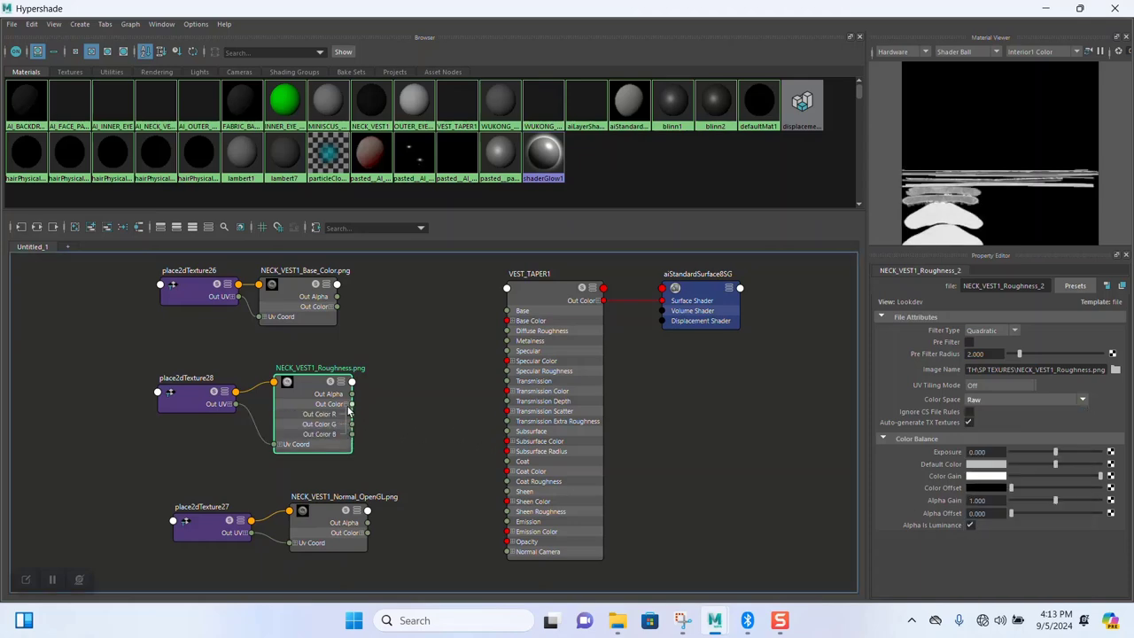
{"action": "left_click_drag", "start_coordinate": [352, 414], "coordinate": [507, 370]}
- Connect the Base_Color map to VEST_TAPER1's Base Color, then open the Normal map's colour space options
{"action": "left_click", "coordinate": [310, 311]}
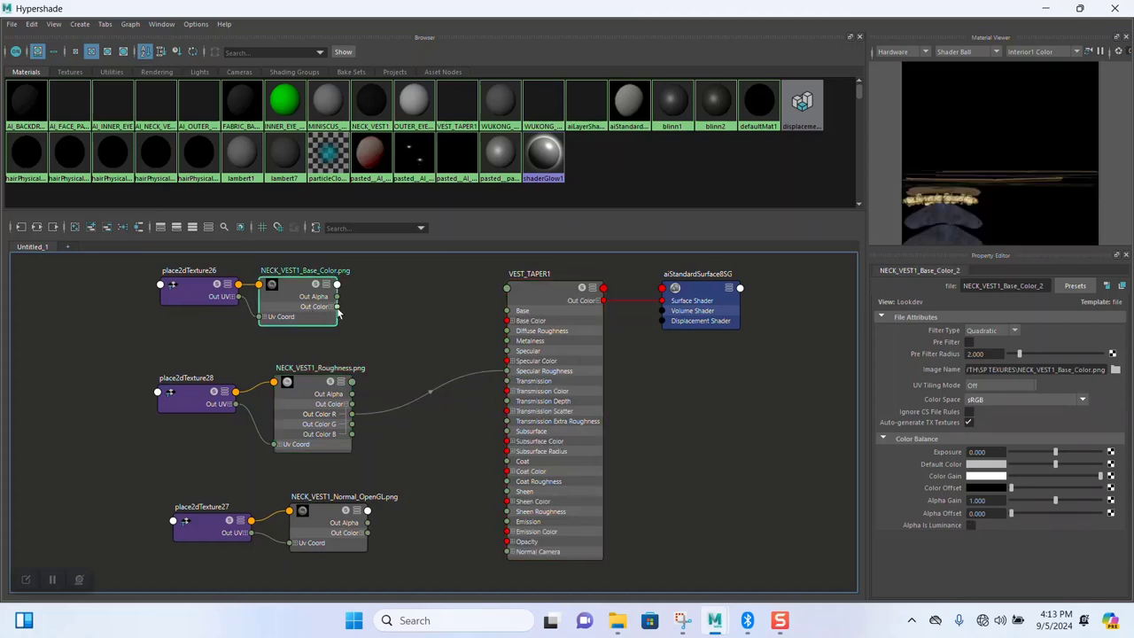
{"action": "left_click_drag", "start_coordinate": [336, 306], "coordinate": [508, 322]}
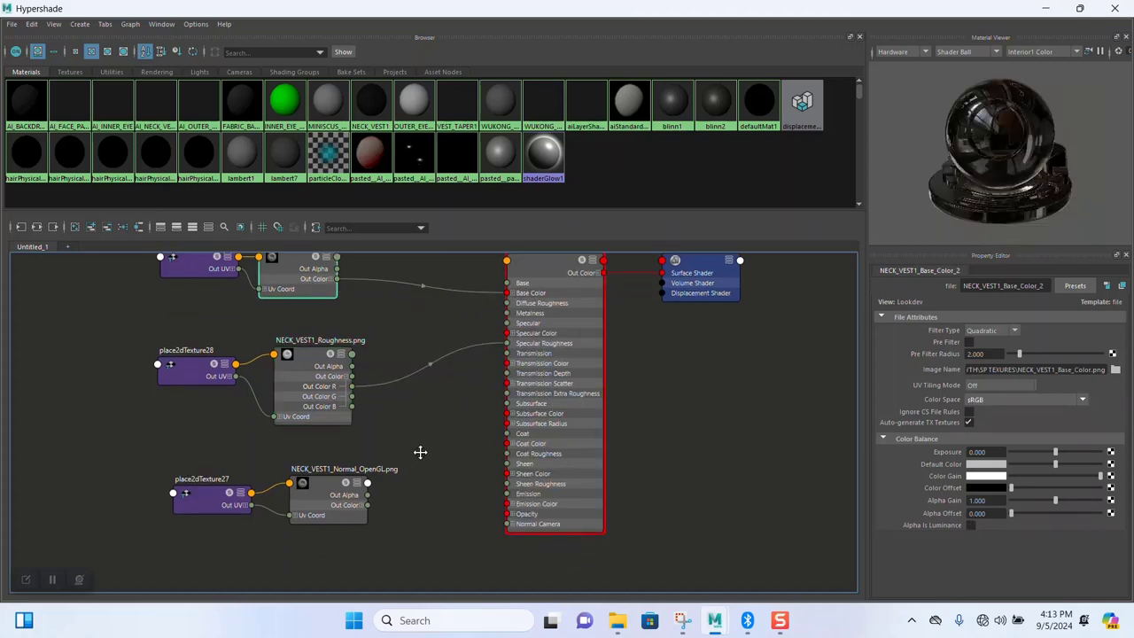
{"action": "middle_click_drag", "start_coordinate": [412, 466], "coordinate": [405, 472]}
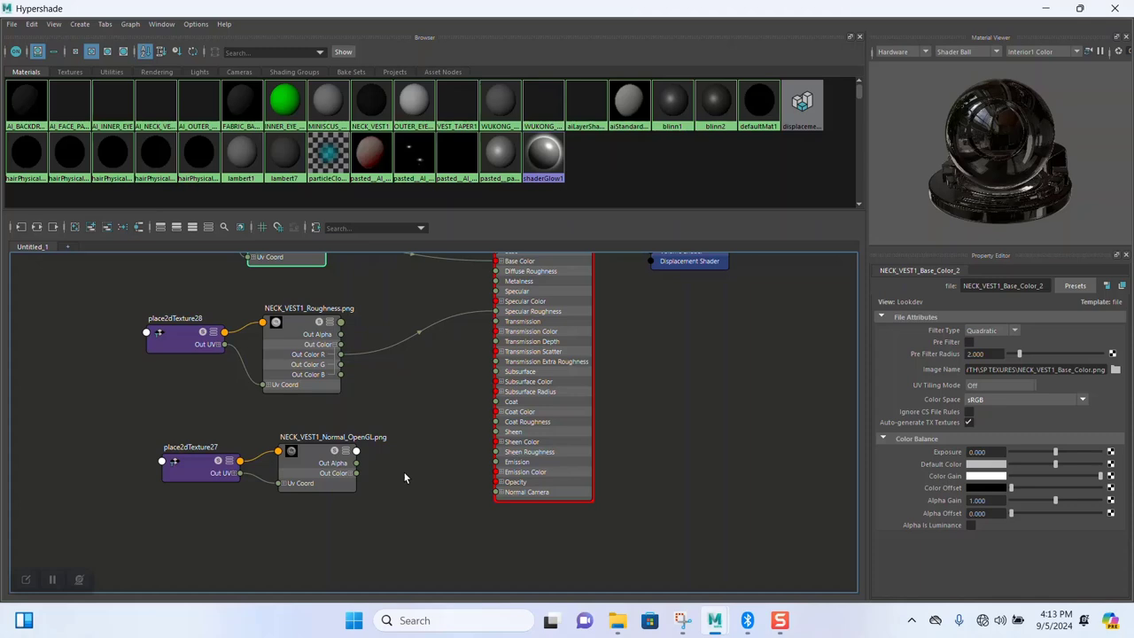
{"action": "middle_click_drag", "start_coordinate": [404, 480], "coordinate": [432, 488], "text": "alt"}
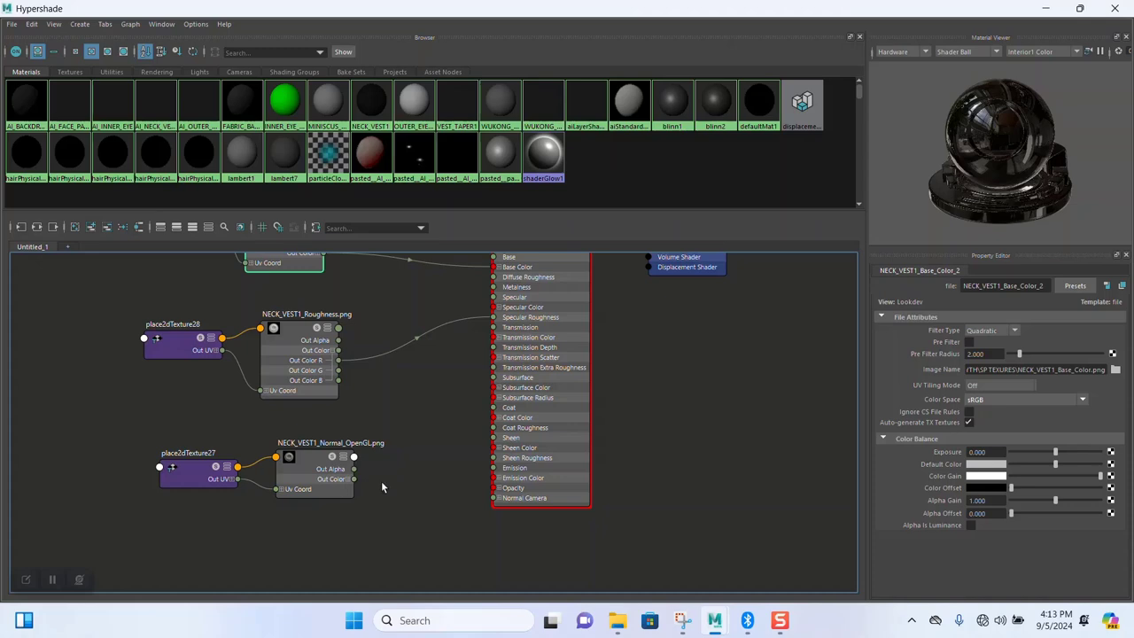
{"action": "left_click", "coordinate": [312, 471]}
{"action": "left_click", "coordinate": [977, 400]}
- Set the Normal map to Raw colour space and move its nodes further left
{"action": "left_click", "coordinate": [974, 518]}
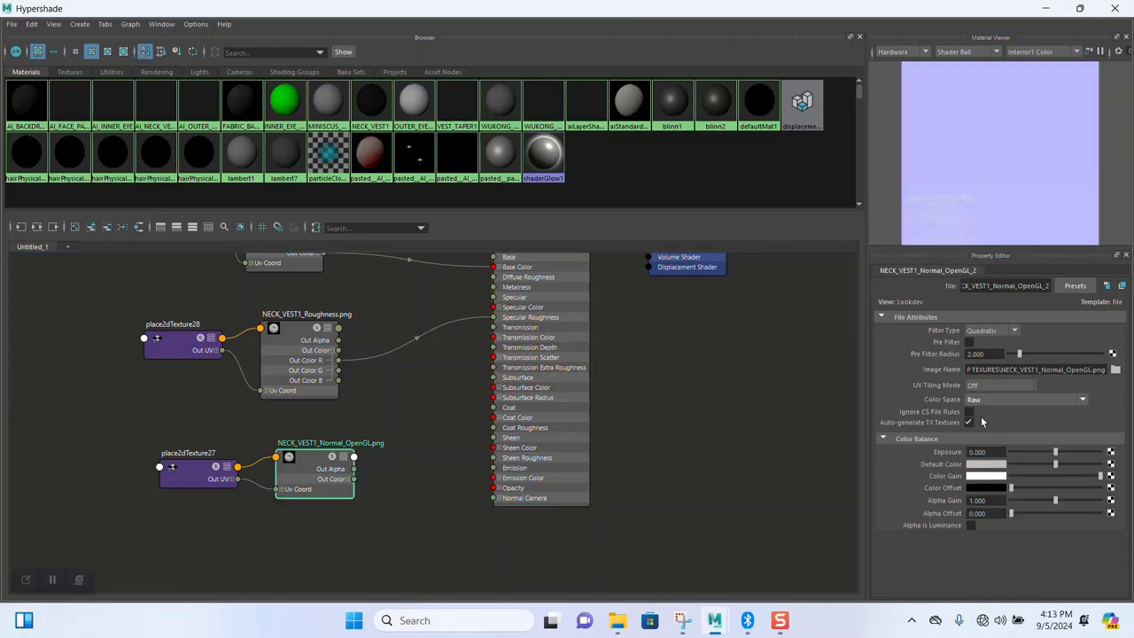
{"action": "left_click", "coordinate": [419, 525]}
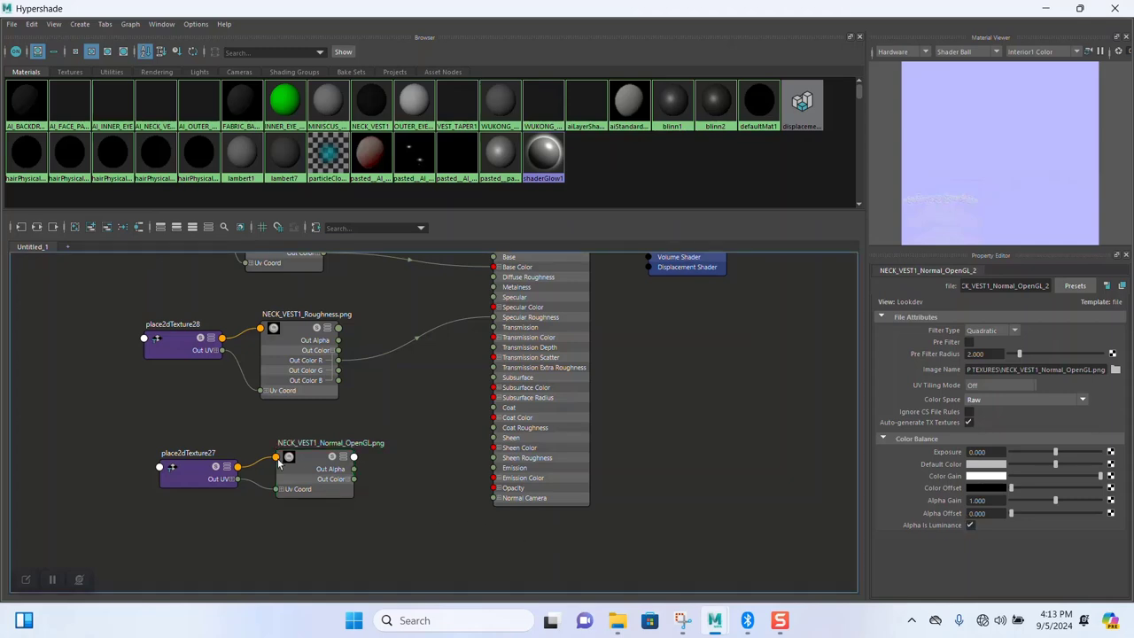
{"action": "left_click_drag", "start_coordinate": [133, 423], "coordinate": [243, 477]}
{"action": "left_click", "coordinate": [368, 491]}
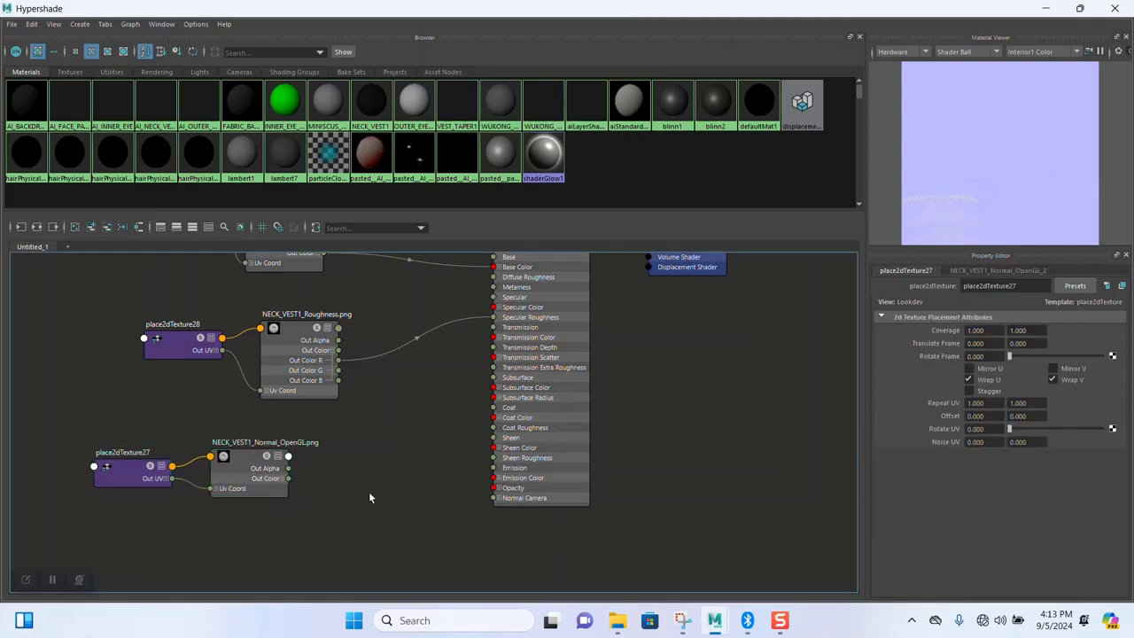
- Create an aiNormalMap node (aiNormalMap5) and feed the Normal texture into its Input
{"action": "key", "text": "Tab"}
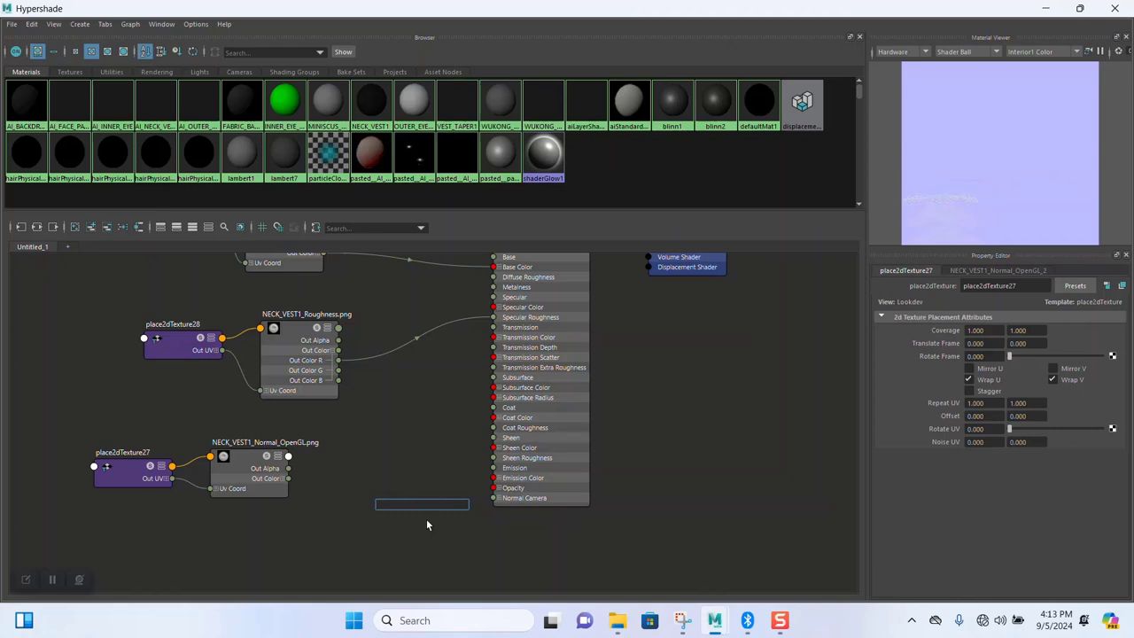
{"action": "type", "text": "aiN"}
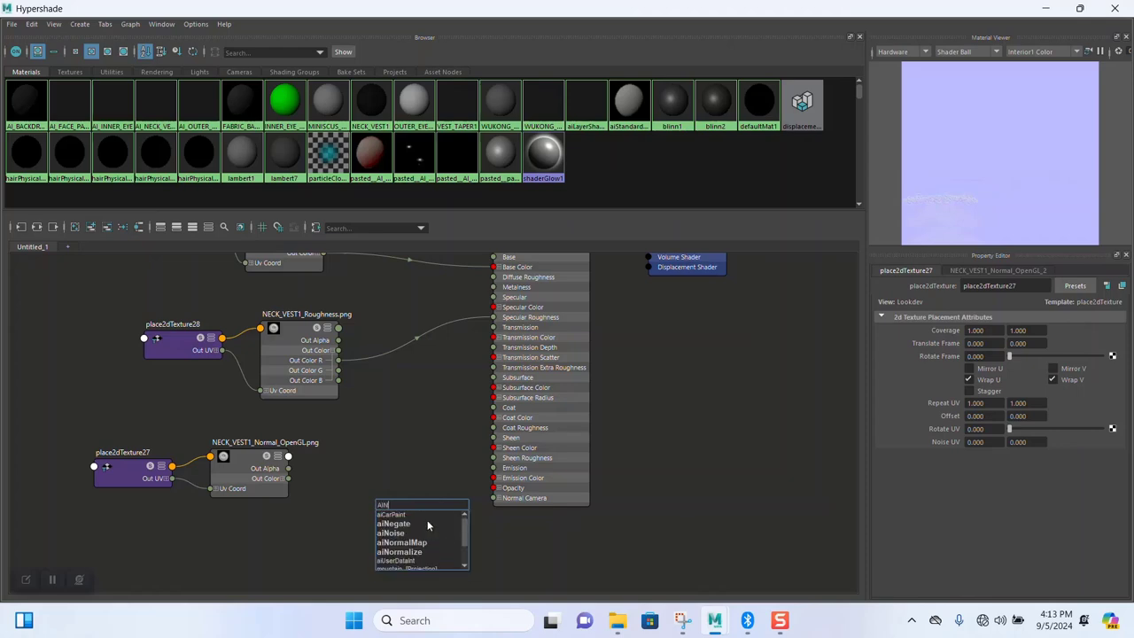
{"action": "left_click", "coordinate": [412, 544]}
{"action": "left_click_drag", "start_coordinate": [383, 523], "coordinate": [339, 495]}
{"action": "left_click_drag", "start_coordinate": [416, 485], "coordinate": [494, 498]}
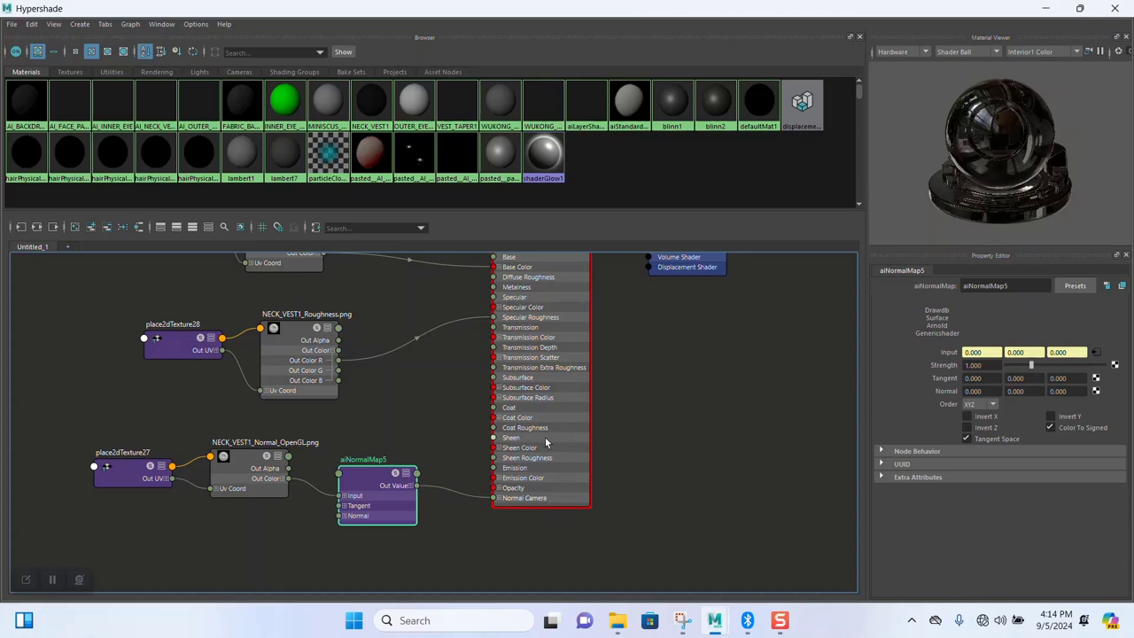
- Hide the Hypershade and select the metal neck collar in the scene
{"action": "middle_click_drag", "start_coordinate": [421, 391], "coordinate": [412, 432], "text": "alt"}
{"action": "left_click", "coordinate": [312, 390]}
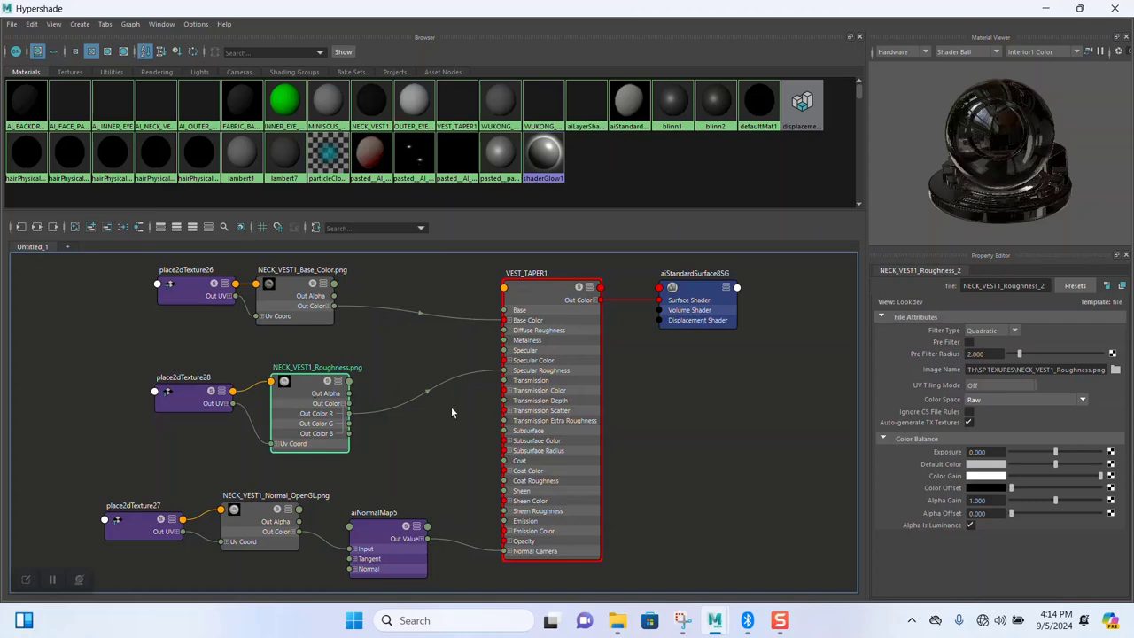
{"action": "scroll", "coordinate": [451, 412], "scroll_direction": "down", "scroll_amount": 2}
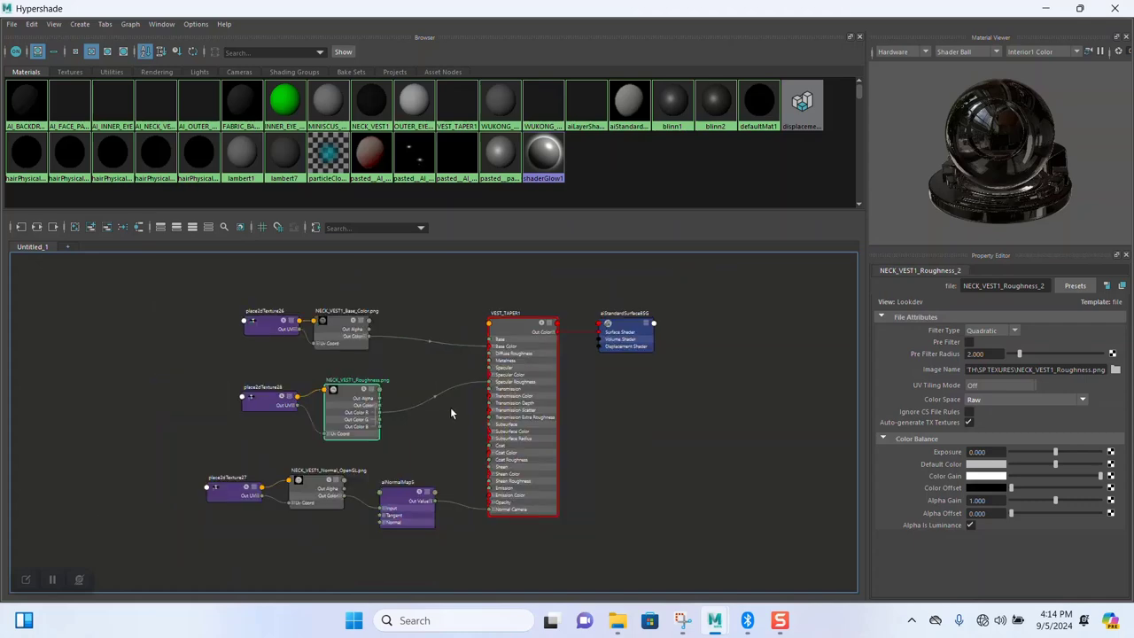
{"action": "left_click", "coordinate": [1045, 8]}
{"action": "left_click", "coordinate": [672, 346]}
- Assign a new Arnold aiStandardSurface material to the metal neck collar
{"action": "right_click_drag", "start_coordinate": [674, 346], "coordinate": [660, 602]}
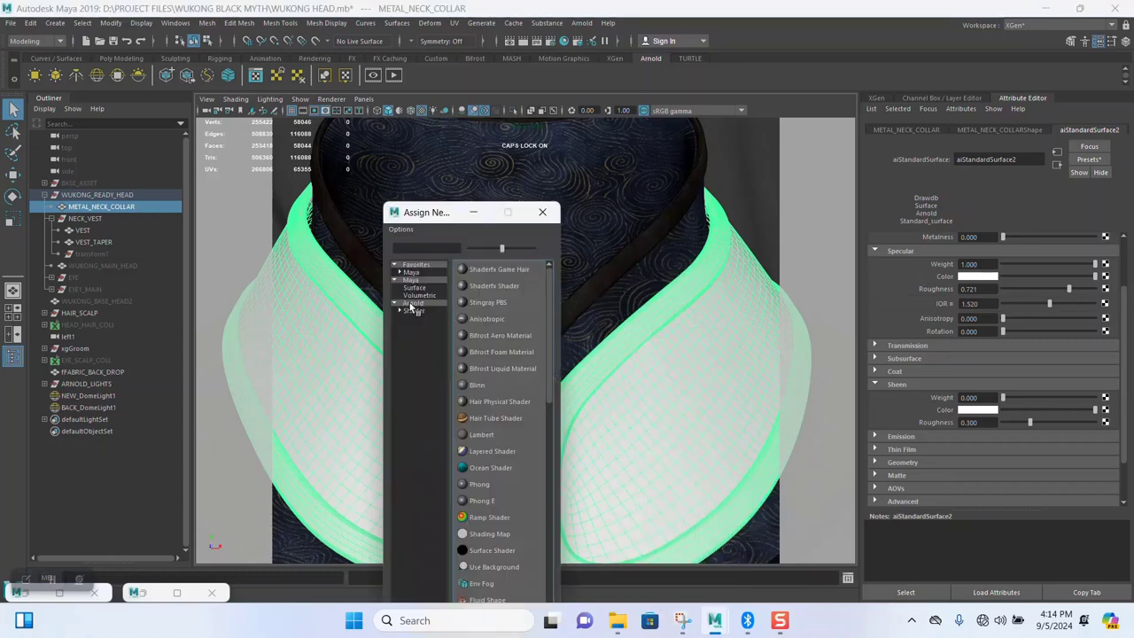
{"action": "left_click", "coordinate": [412, 303]}
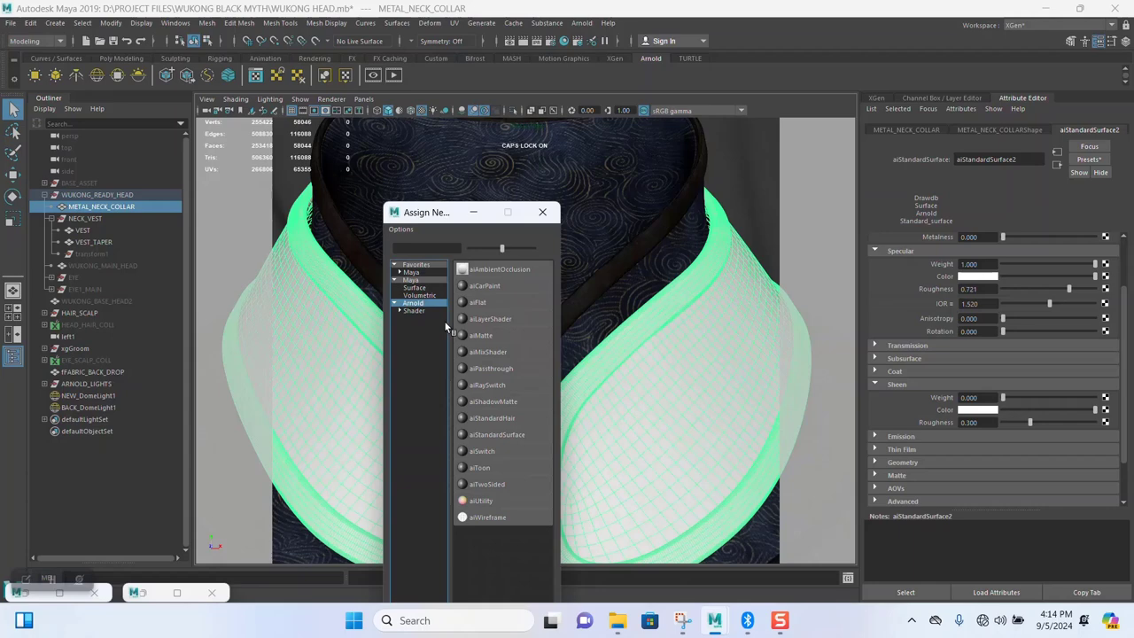
{"action": "left_click", "coordinate": [494, 433]}
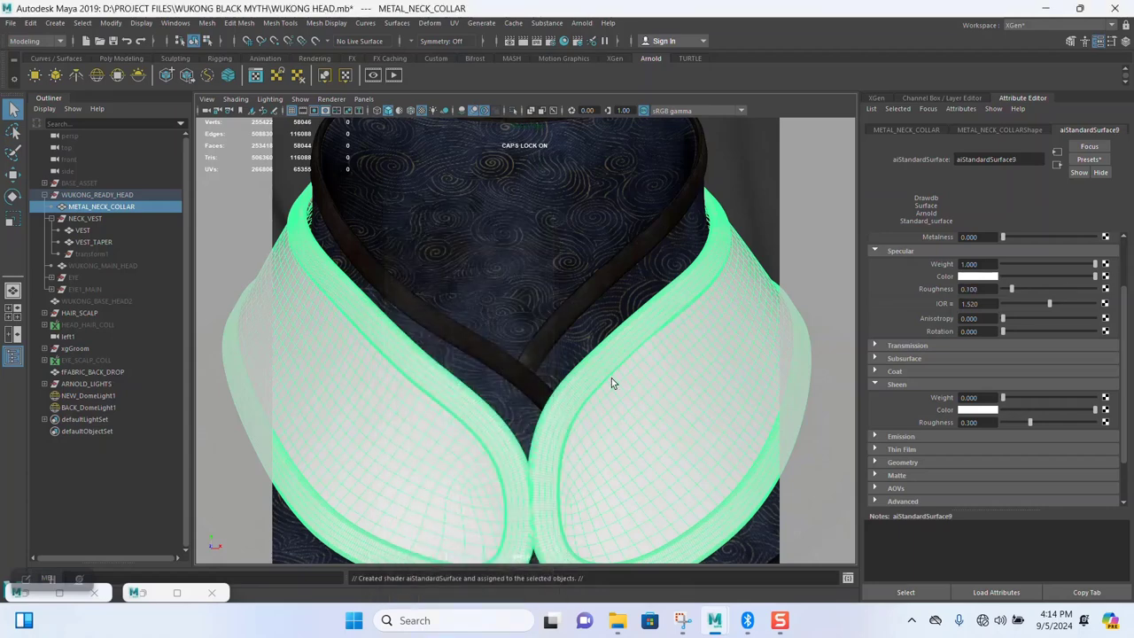
- Rename the new shader AI_METAL_NECK_COLLAR and set its Metalness to 1
{"action": "double_click", "coordinate": [1033, 157]}
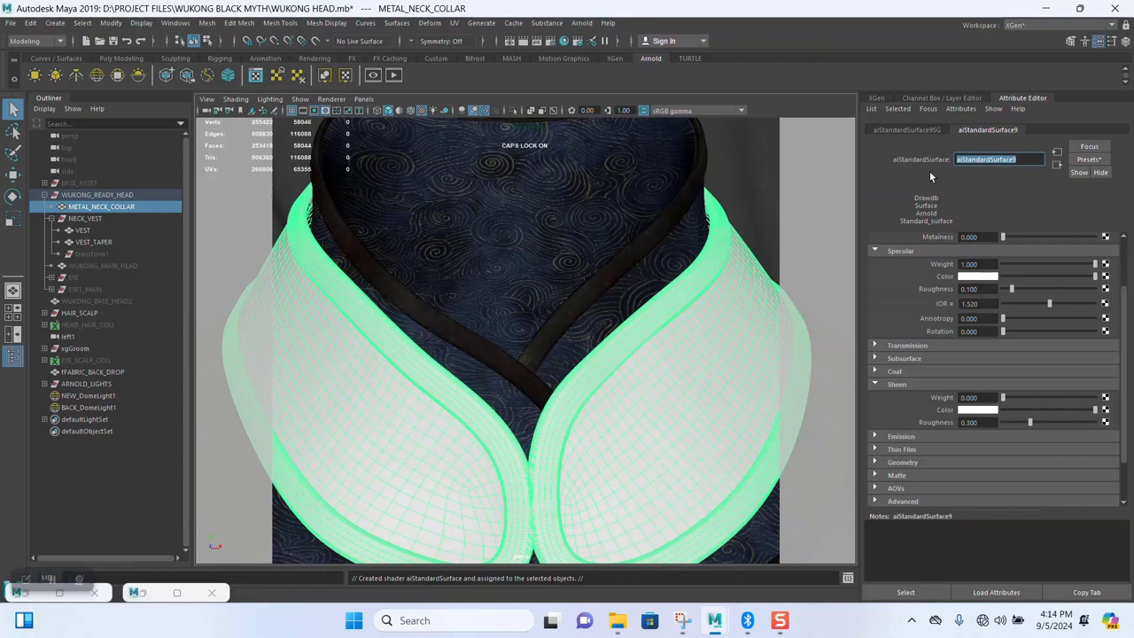
{"action": "type", "text": "METAL_"}
{"action": "type", "text": " NE"}
{"action": "type", "text": "C"}
{"action": "type", "text": "K_"}
{"action": "type", "text": " COLLAR"}
{"action": "type", "text": "AI"}
{"action": "key", "text": "Return"}
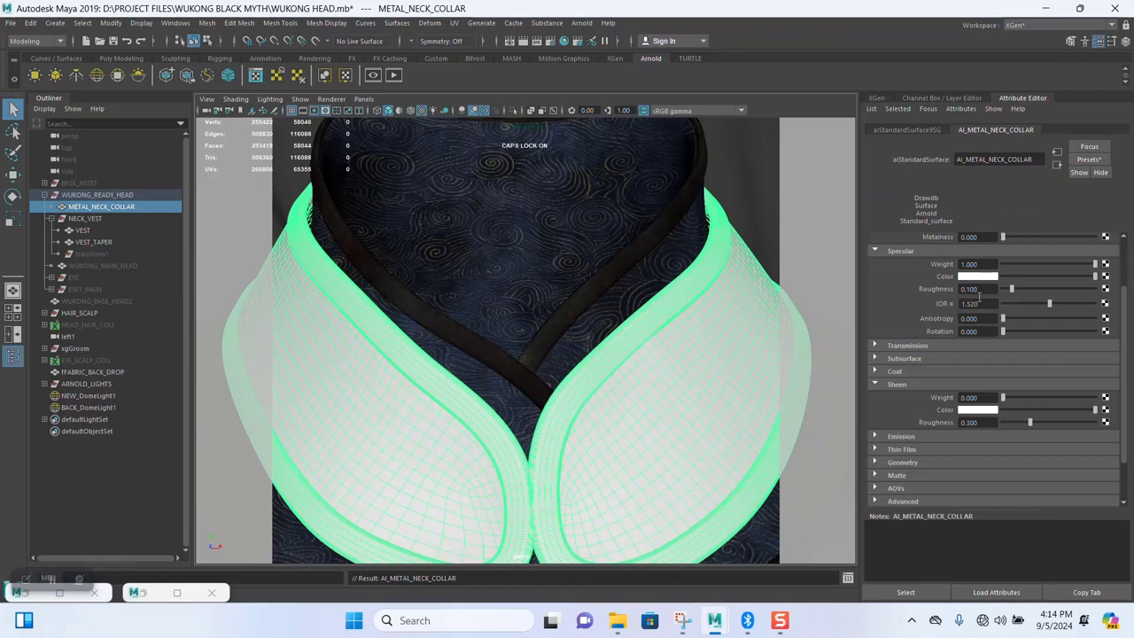
{"action": "scroll", "coordinate": [978, 296], "scroll_direction": "up", "scroll_amount": 2}
{"action": "left_click_drag", "start_coordinate": [1013, 271], "coordinate": [1116, 273]}
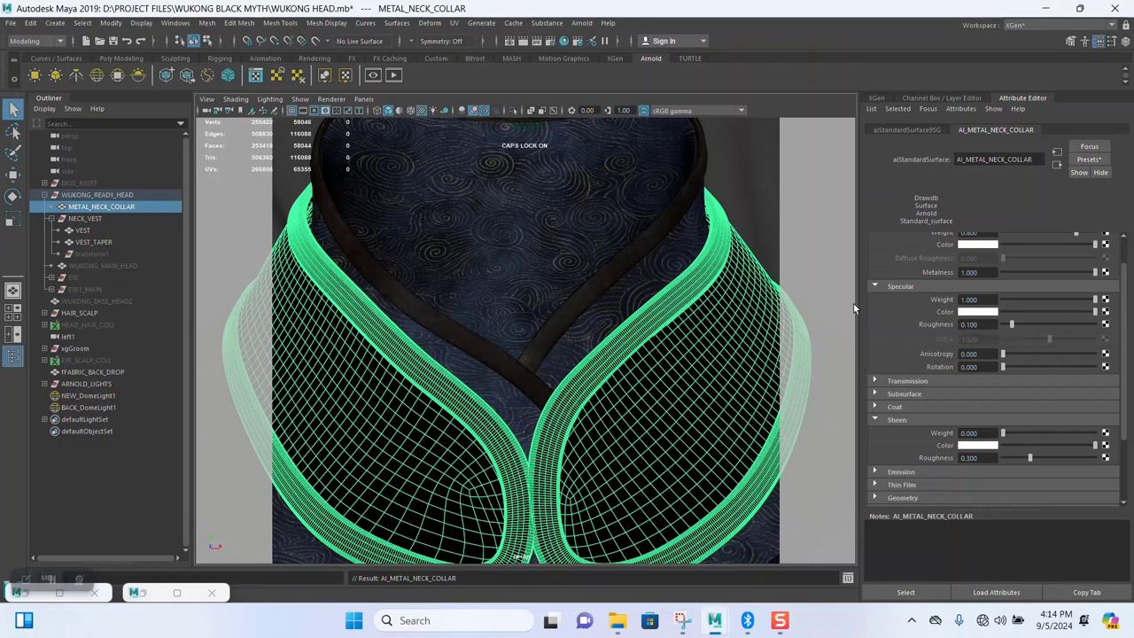
- Bring the Hypershade up briefly, then close it to see the collar and AI_METAL_NECK_COLLAR settings
{"action": "left_click", "coordinate": [176, 591]}
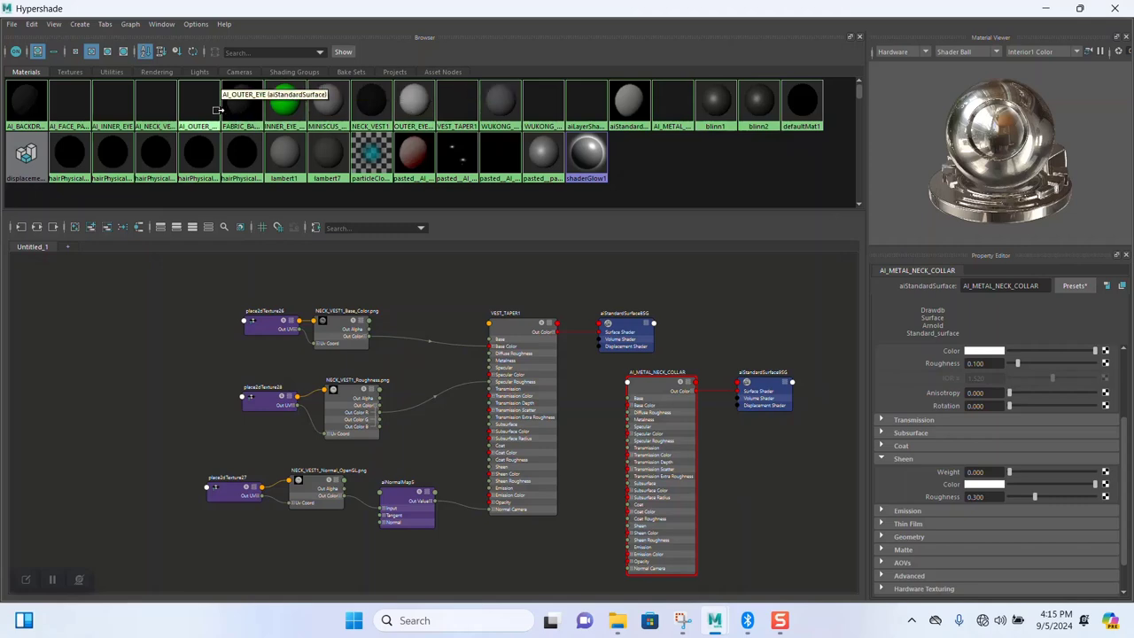
{"action": "left_click", "coordinate": [1114, 8]}
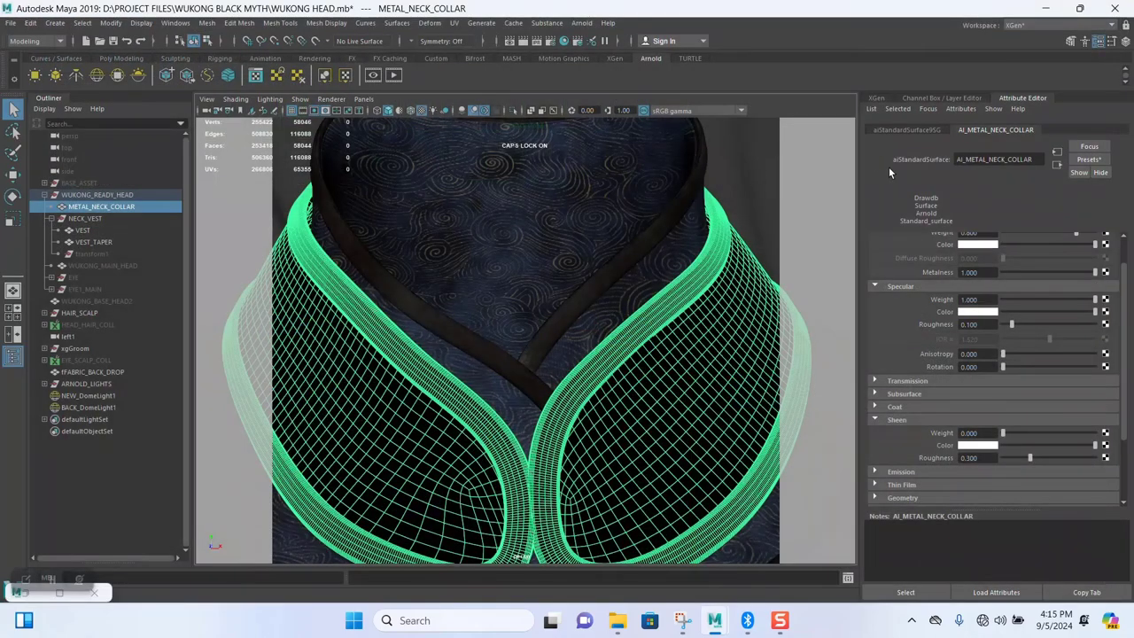
{"action": "scroll", "coordinate": [911, 238], "scroll_direction": "up", "scroll_amount": 2}
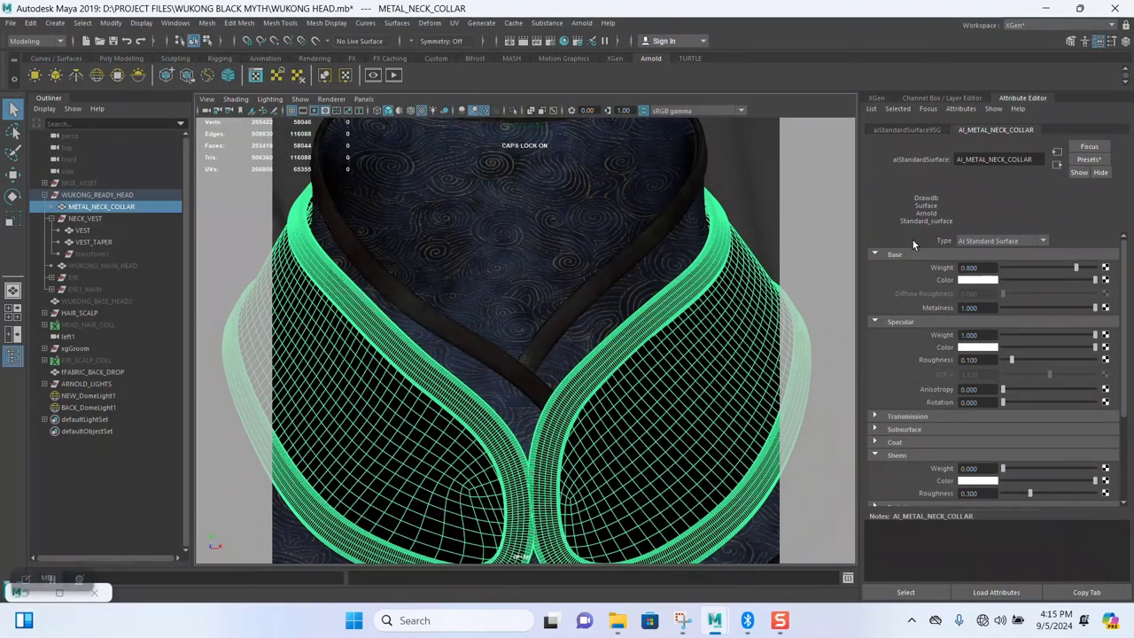
- Open the Hypershade from Windows > Rendering Editors
{"action": "left_click", "coordinate": [175, 22]}
{"action": "mouse_move", "coordinate": [215, 99]}
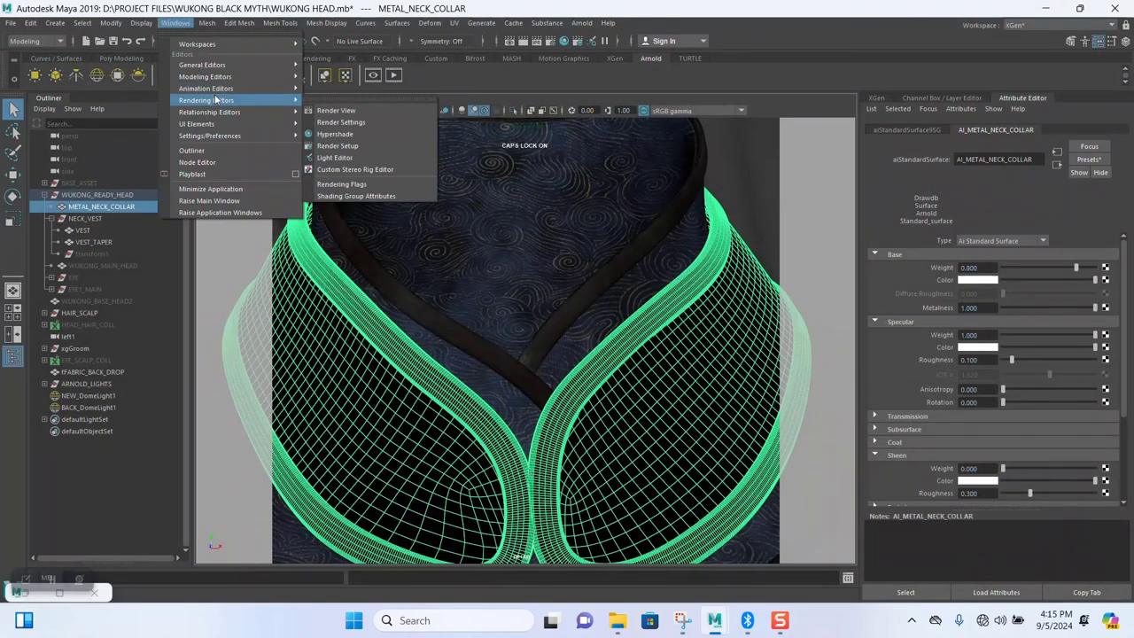
{"action": "left_click", "coordinate": [347, 133]}
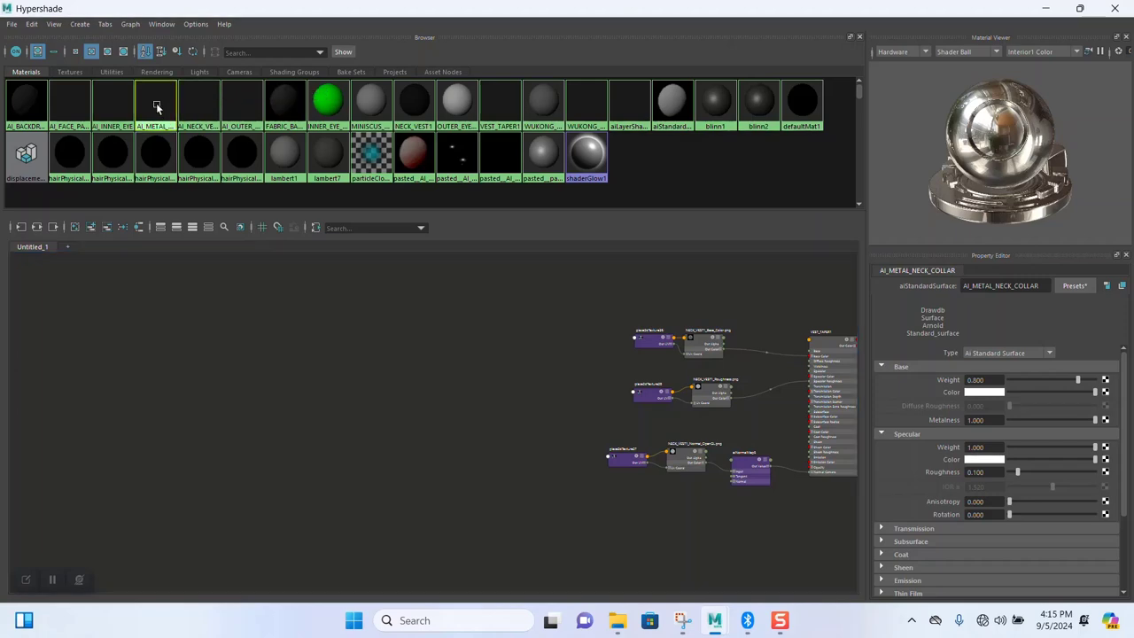
- Graph only AI_METAL_NECK_COLLAR's network, then bring the SP TEXURES folder forward
{"action": "right_click", "coordinate": [158, 110]}
{"action": "left_click", "coordinate": [93, 105]}
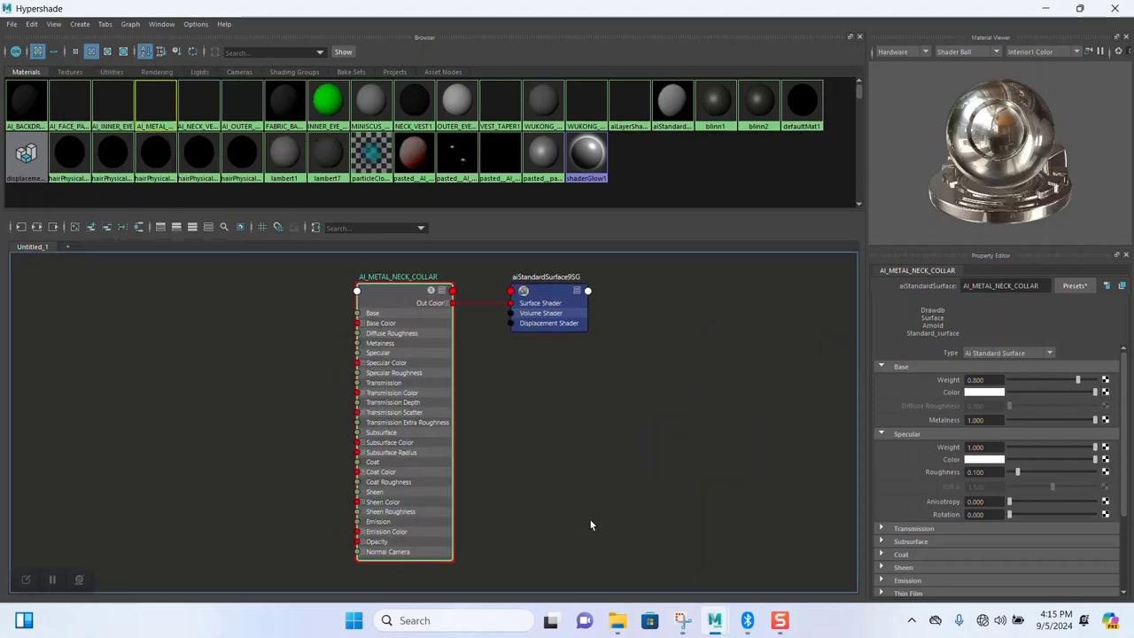
{"action": "mouse_move", "coordinate": [619, 614]}
{"action": "left_click", "coordinate": [618, 566]}
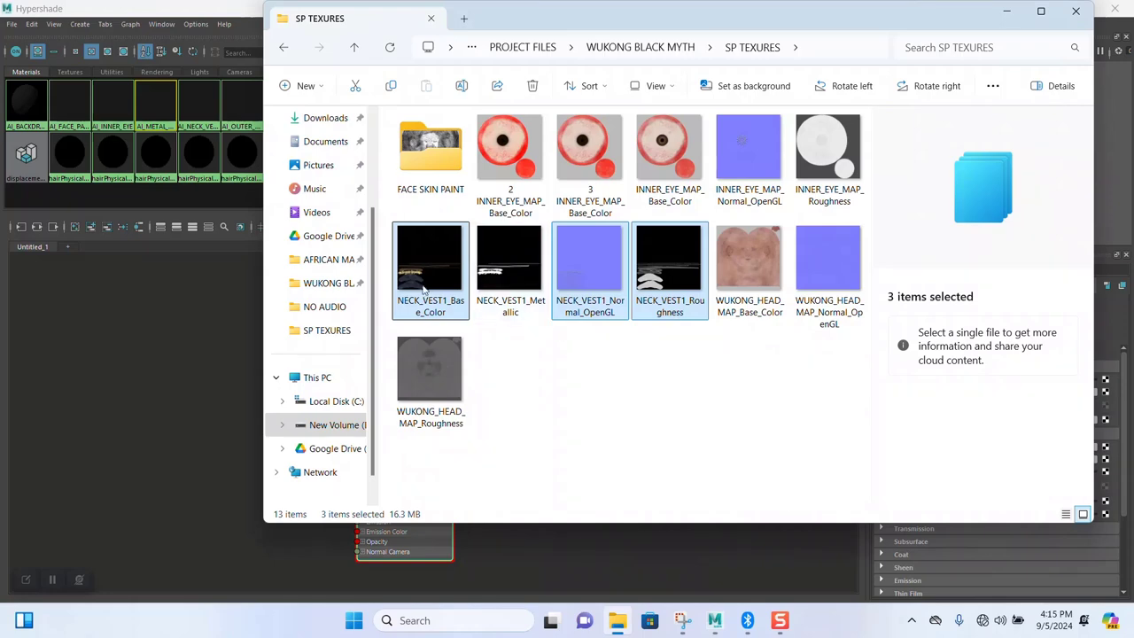
- Drop the three NECK_VEST1 textures into the graph and spread the base colour, normal and roughness nodes apart
{"action": "left_click_drag", "start_coordinate": [426, 286], "coordinate": [38, 330]}
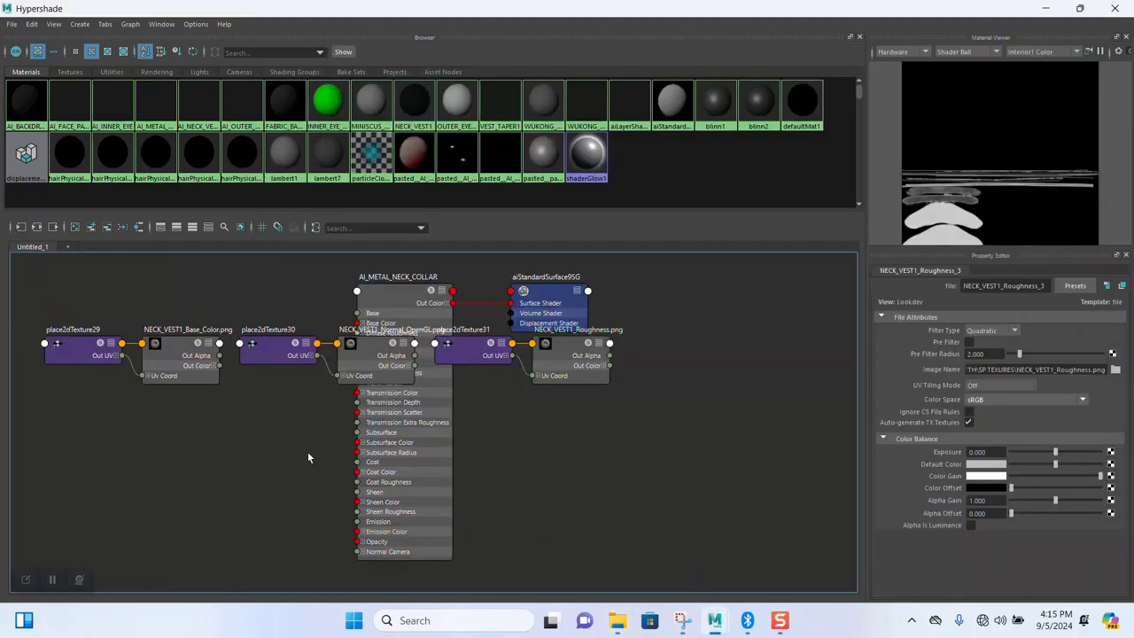
{"action": "middle_click_drag", "start_coordinate": [307, 450], "coordinate": [448, 430], "text": "alt"}
{"action": "left_click_drag", "start_coordinate": [177, 277], "coordinate": [333, 299]}
{"action": "left_click", "coordinate": [430, 320]}
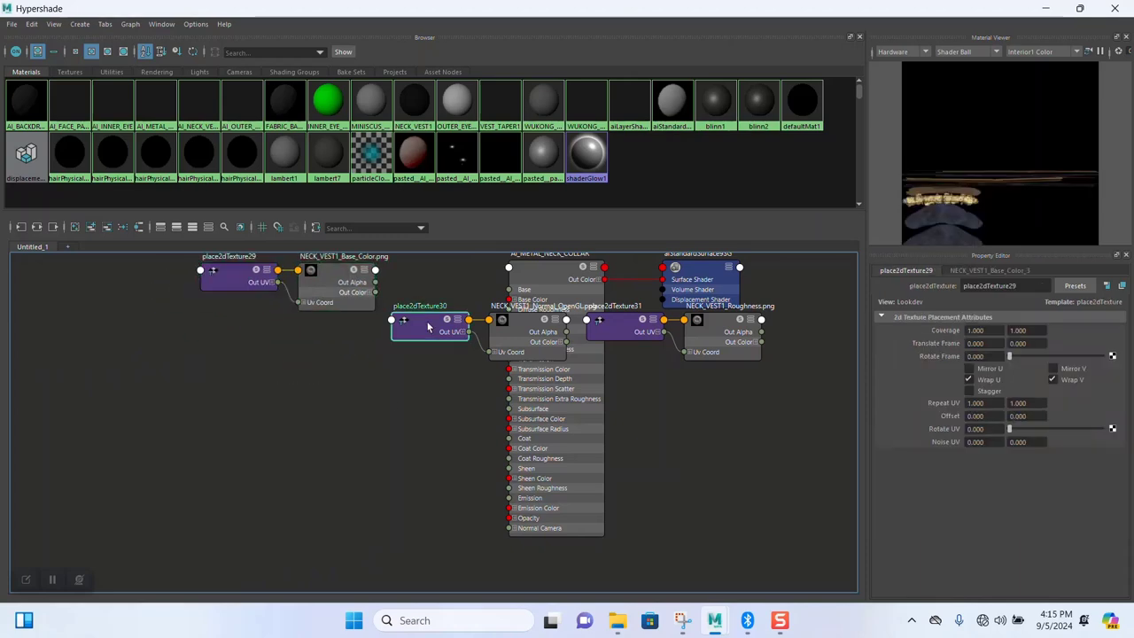
{"action": "left_click", "coordinate": [519, 341], "text": "shift"}
{"action": "left_click_drag", "start_coordinate": [519, 341], "coordinate": [275, 515]}
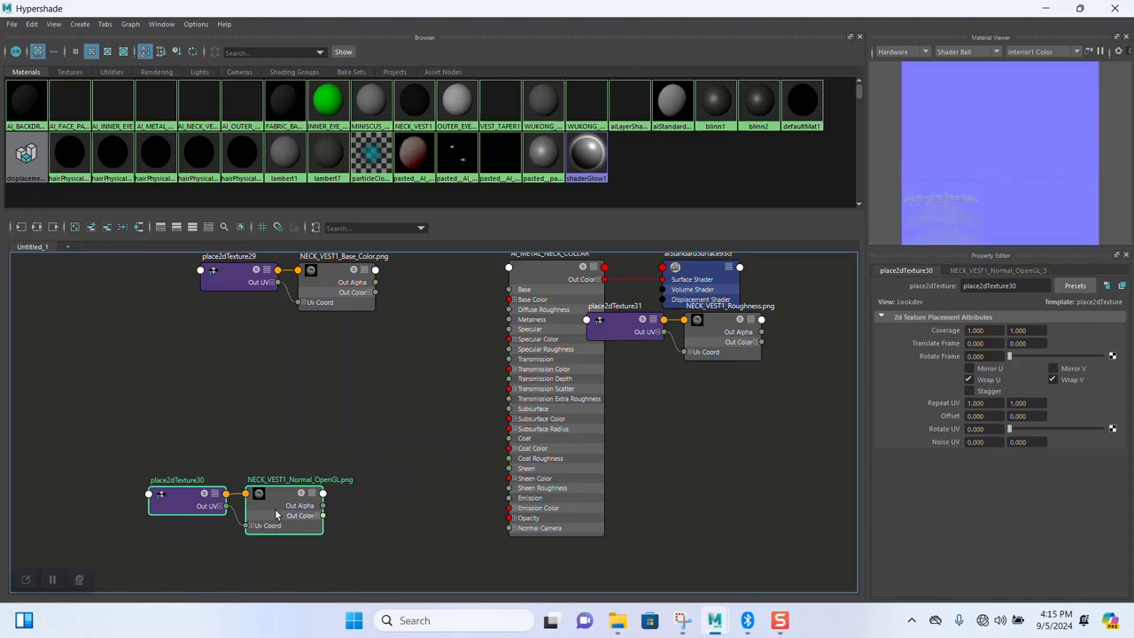
{"action": "left_click", "coordinate": [645, 337]}
{"action": "left_click", "coordinate": [705, 341], "text": "shift"}
{"action": "left_click_drag", "start_coordinate": [705, 341], "coordinate": [306, 400]}
- Set both the Roughness and Normal texture nodes to Raw colour space
{"action": "left_click", "coordinate": [304, 394]}
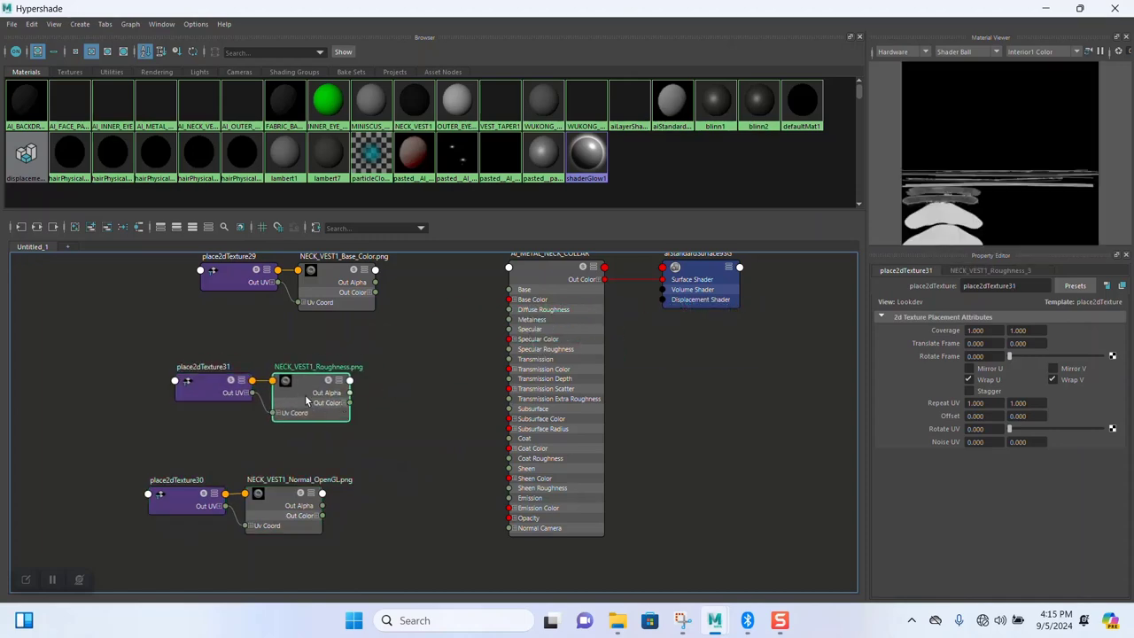
{"action": "left_click", "coordinate": [989, 402]}
{"action": "left_click", "coordinate": [983, 413]}
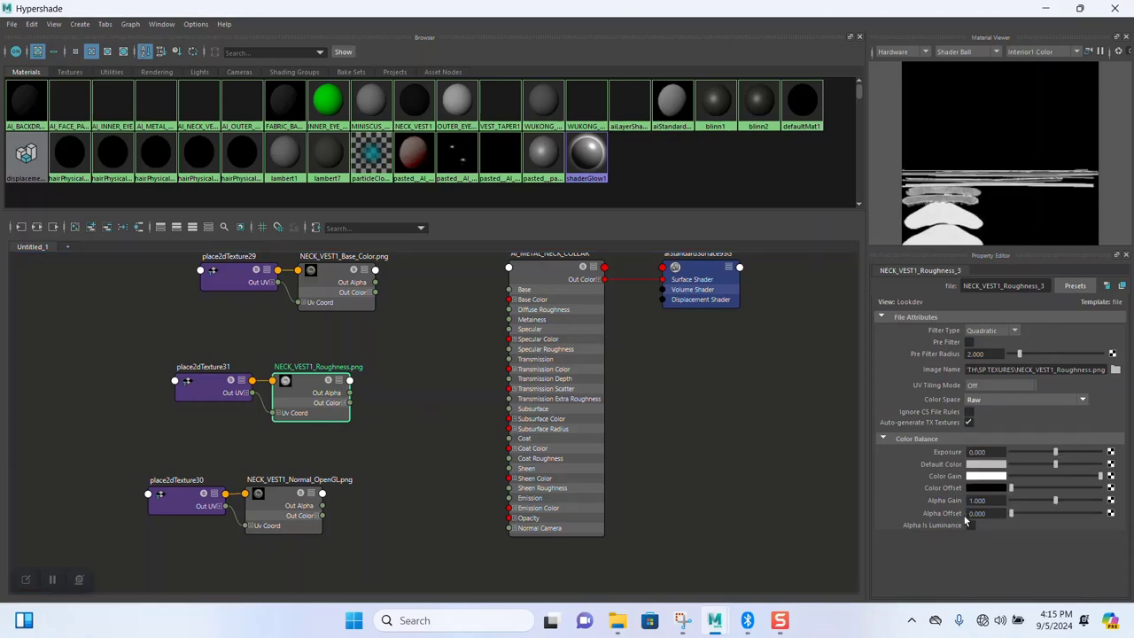
{"action": "left_click", "coordinate": [295, 492]}
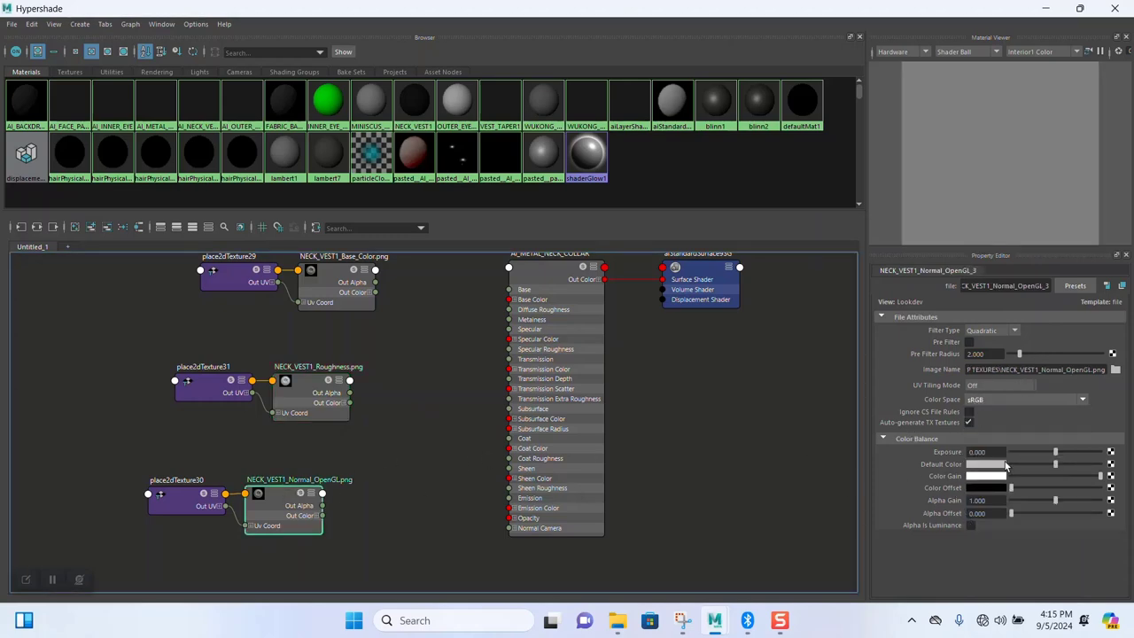
{"action": "left_click", "coordinate": [979, 398]}
{"action": "left_click", "coordinate": [975, 412]}
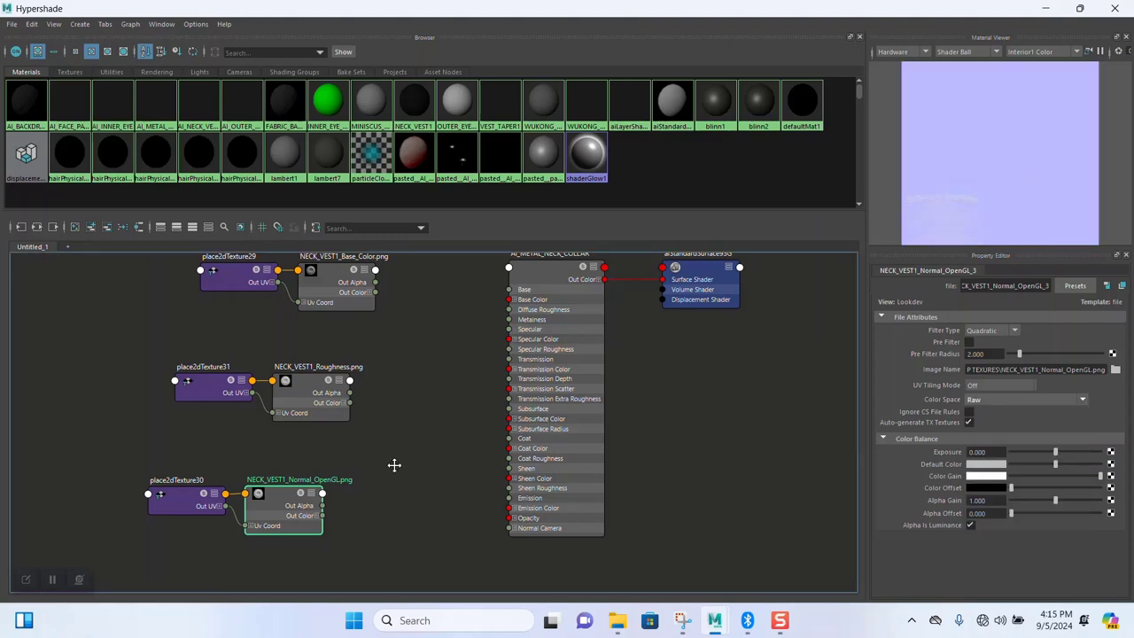
{"action": "scroll", "coordinate": [389, 462], "scroll_direction": "up", "scroll_amount": 4}
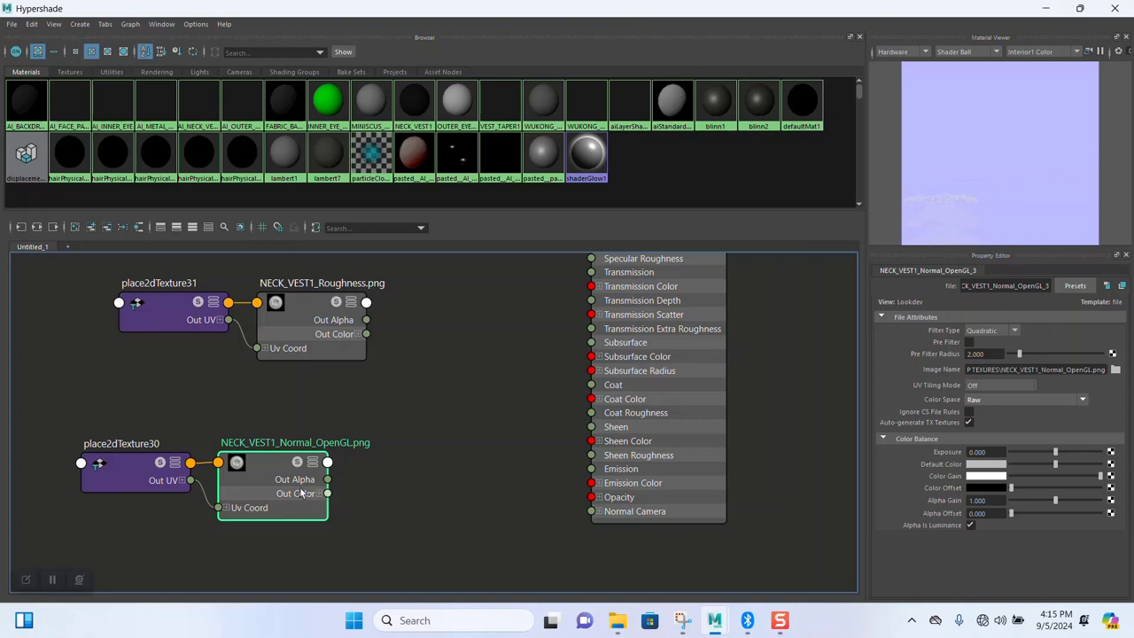
- Create an aiNormalMap fed by the Normal texture and connect it to the collar's Normal Camera
{"action": "left_click", "coordinate": [392, 484]}
{"action": "key", "text": "Tab"}
{"action": "type", "text": "AI"}
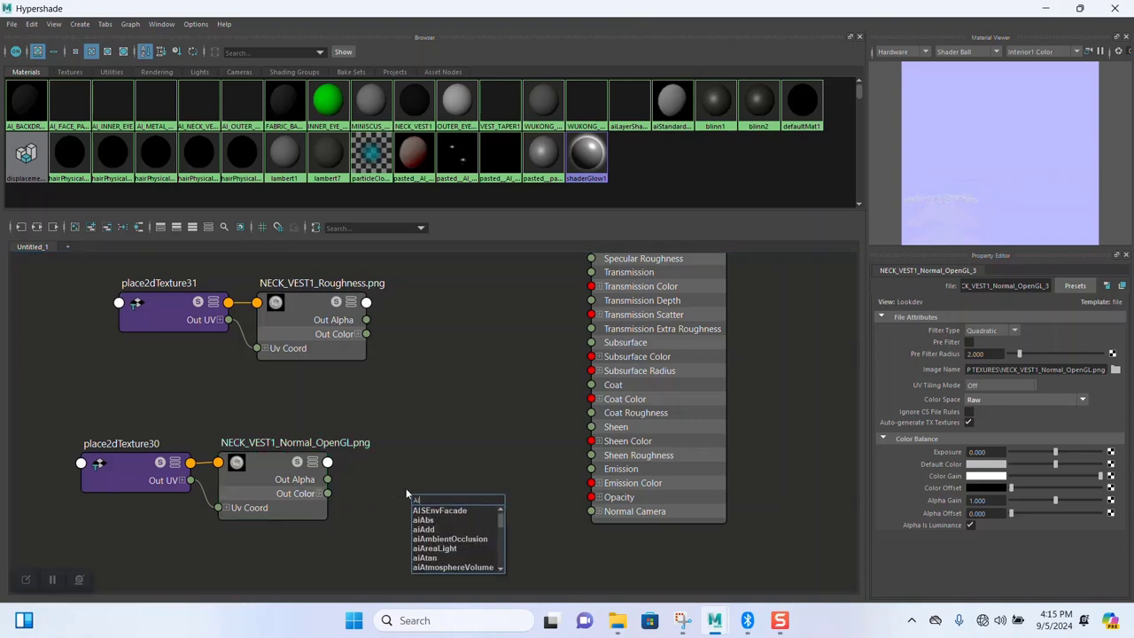
{"action": "type", "text": "NOR"}
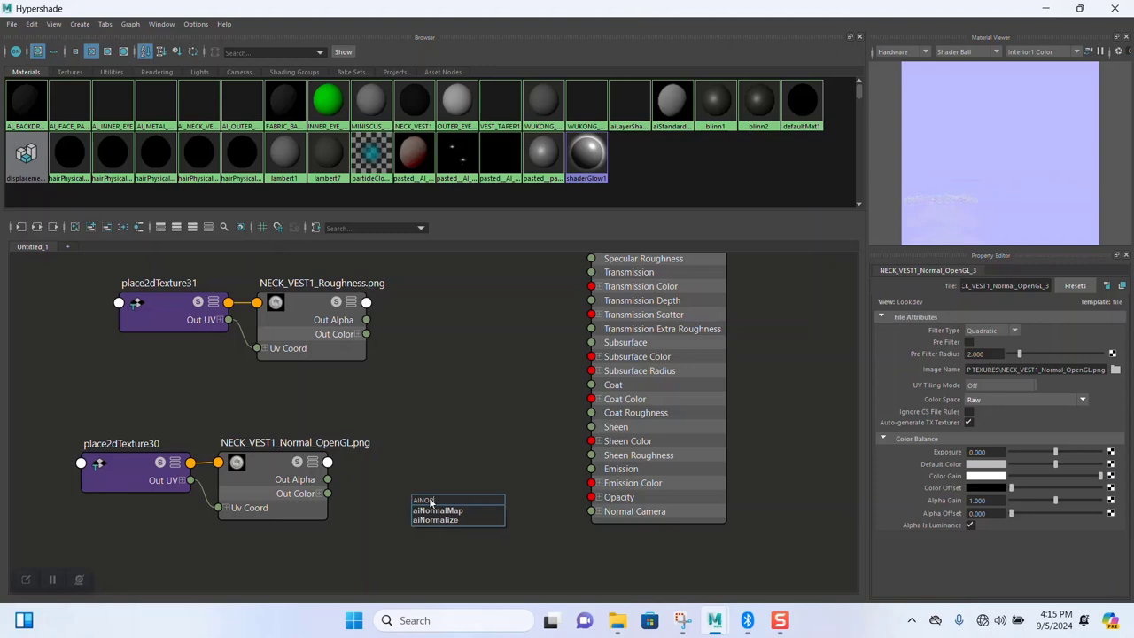
{"action": "left_click", "coordinate": [436, 512]}
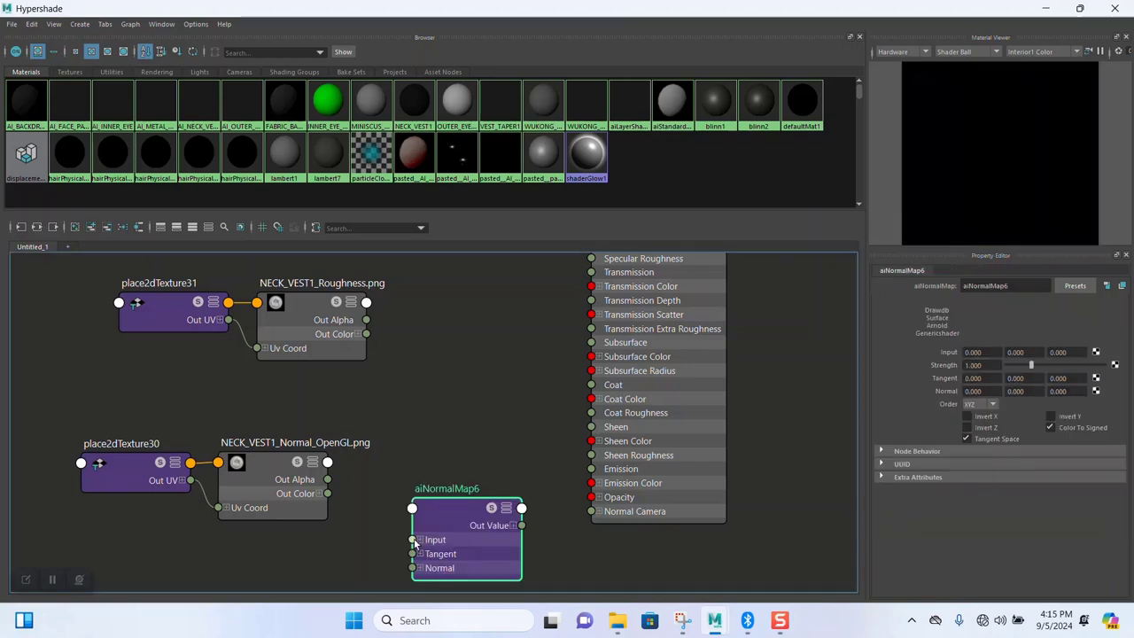
{"action": "left_click_drag", "start_coordinate": [414, 541], "coordinate": [327, 493]}
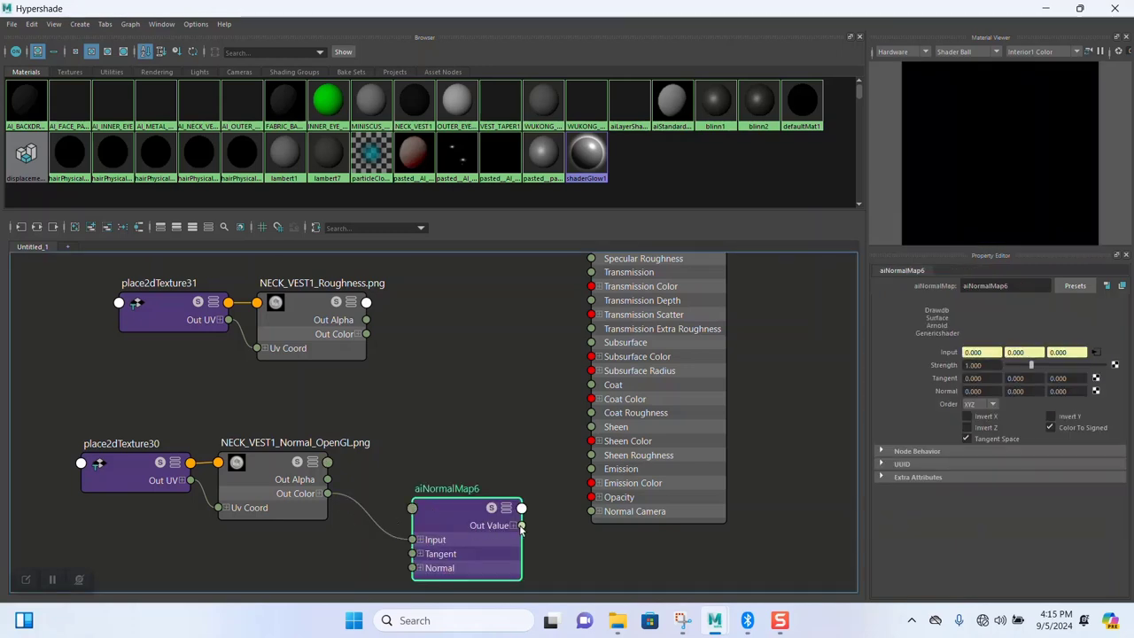
{"action": "left_click_drag", "start_coordinate": [520, 529], "coordinate": [591, 511]}
- Connect the Roughness red channel to Specular Roughness and Base_Color to Base Color
{"action": "middle_click_drag", "start_coordinate": [371, 355], "coordinate": [307, 367]}
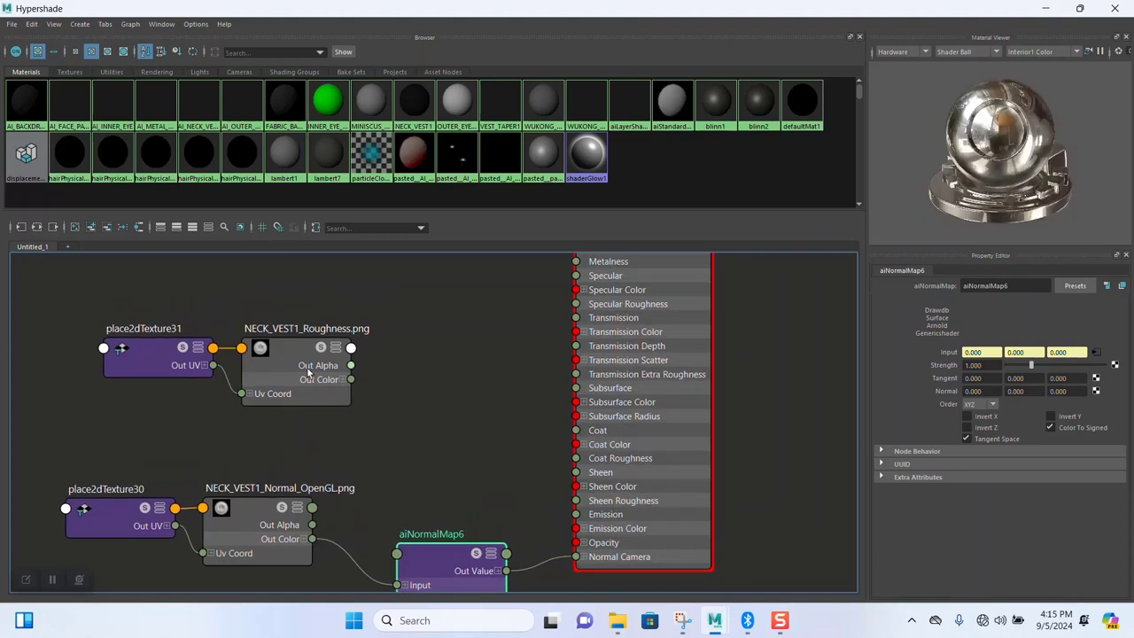
{"action": "left_click", "coordinate": [306, 367]}
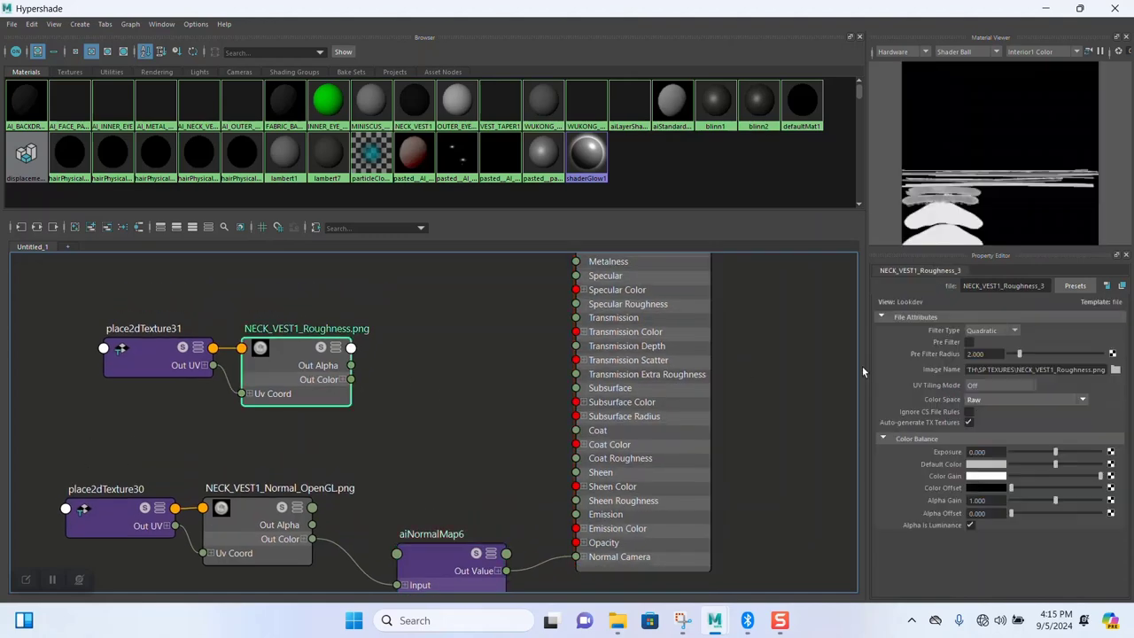
{"action": "left_click_drag", "start_coordinate": [350, 380], "coordinate": [345, 386]}
{"action": "left_click_drag", "start_coordinate": [391, 394], "coordinate": [575, 304]}
{"action": "left_click", "coordinate": [343, 379]}
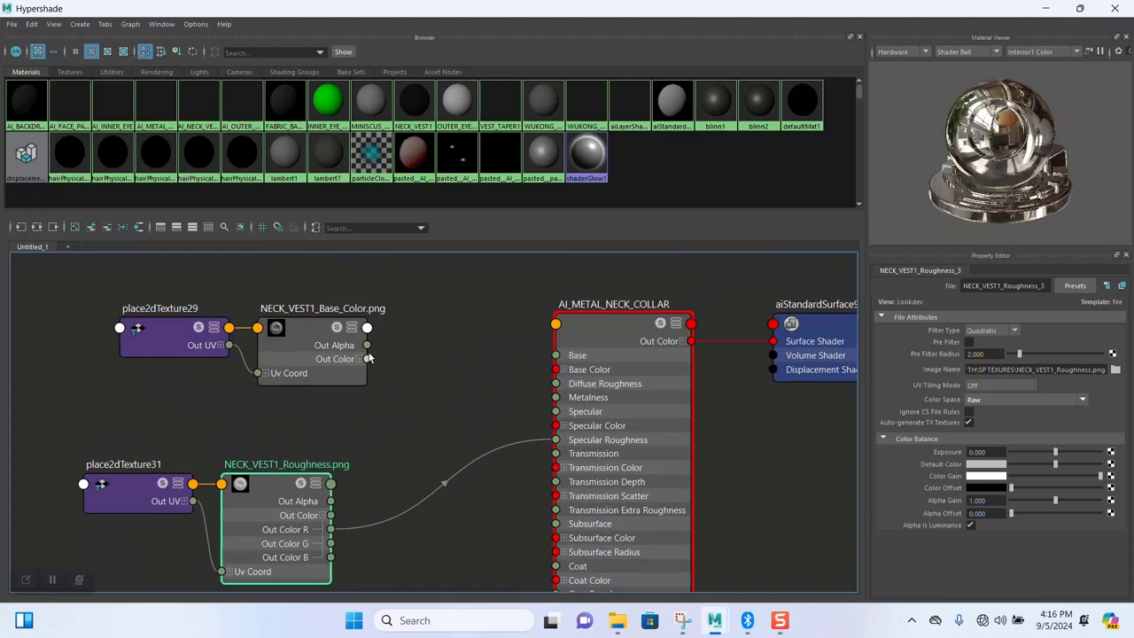
{"action": "left_click_drag", "start_coordinate": [366, 359], "coordinate": [571, 373]}
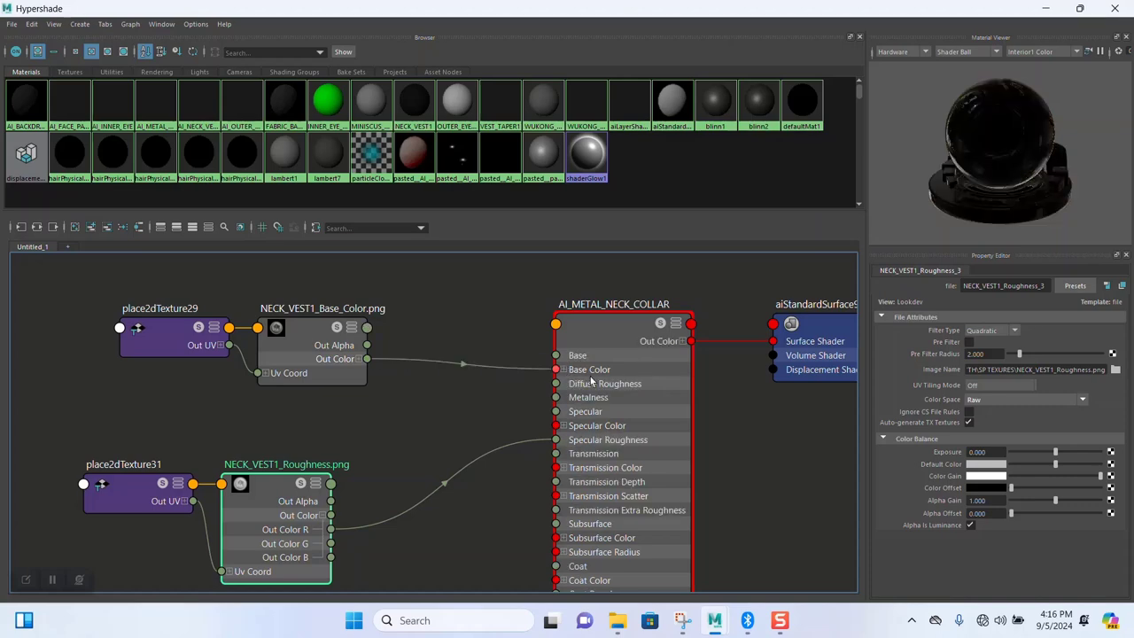
{"action": "scroll", "coordinate": [675, 453], "scroll_direction": "down", "scroll_amount": 2}
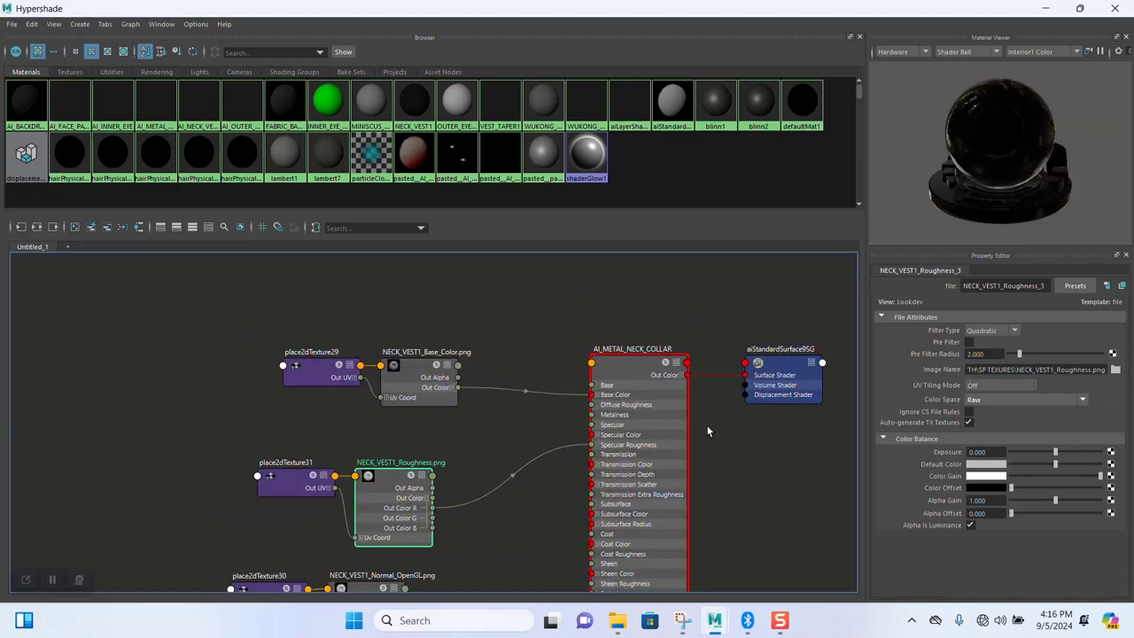
- Bring the Arnold render of the metal collar back in front as a smaller window
{"action": "left_click", "coordinate": [1045, 8]}
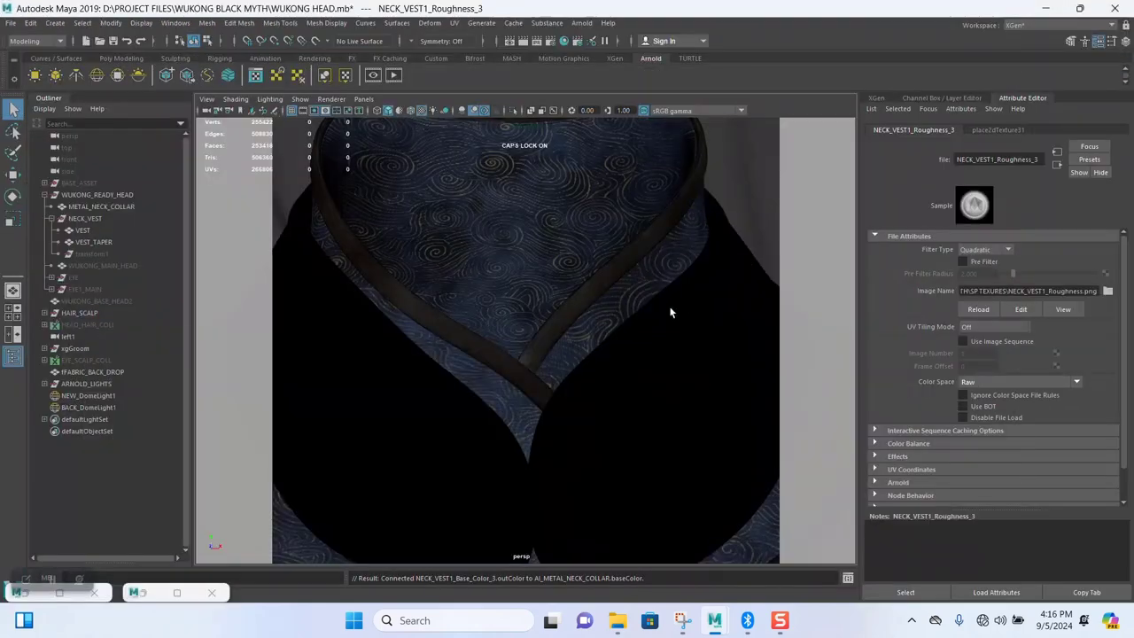
{"action": "scroll", "coordinate": [588, 391], "scroll_direction": "down", "scroll_amount": 2}
{"action": "mouse_move", "coordinate": [567, 380]}
{"action": "left_mouse_down", "text": "alt"}
{"action": "mouse_move", "coordinate": [561, 400]}
{"action": "mouse_move", "coordinate": [548, 390]}
{"action": "left_mouse_up", "text": "alt"}
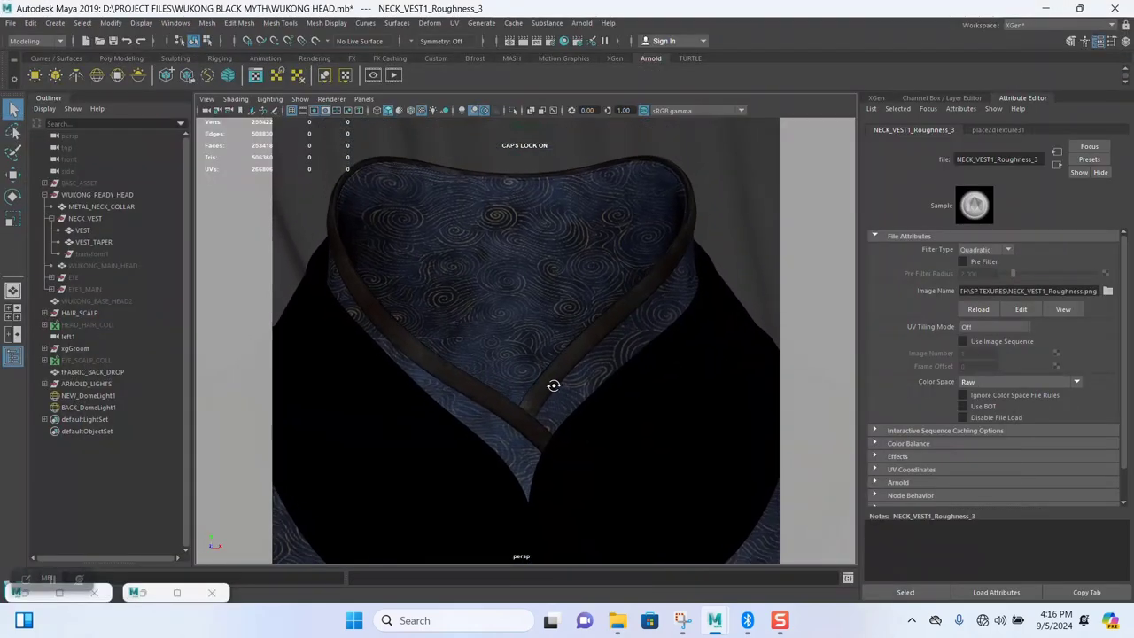
{"action": "key", "text": "super"}
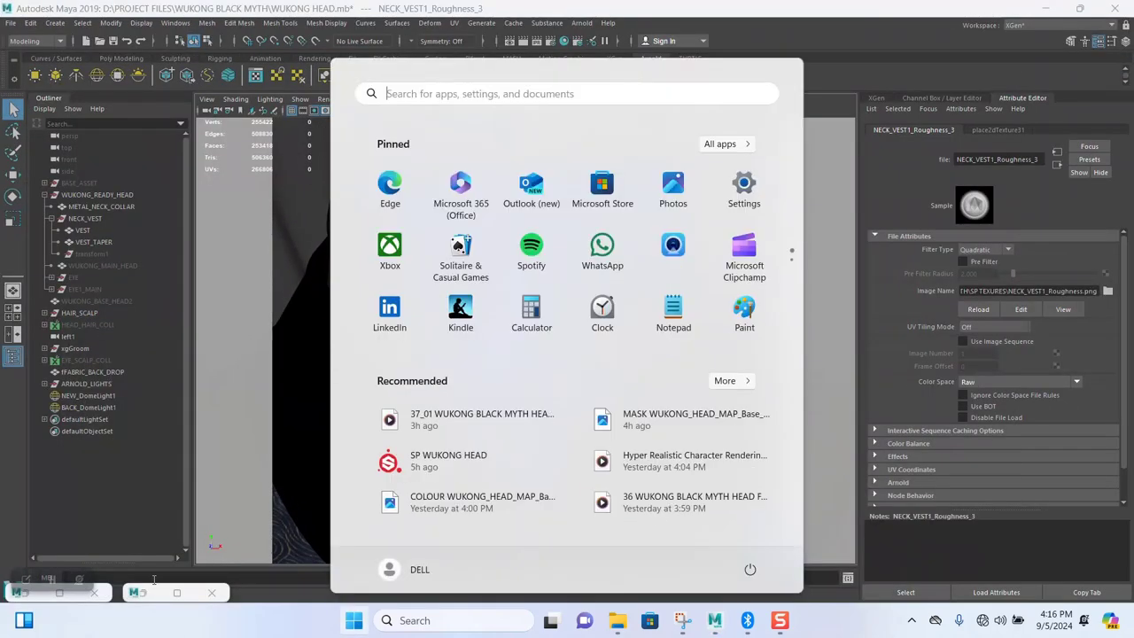
{"action": "key", "text": "super"}
{"action": "left_click", "coordinate": [53, 591]}
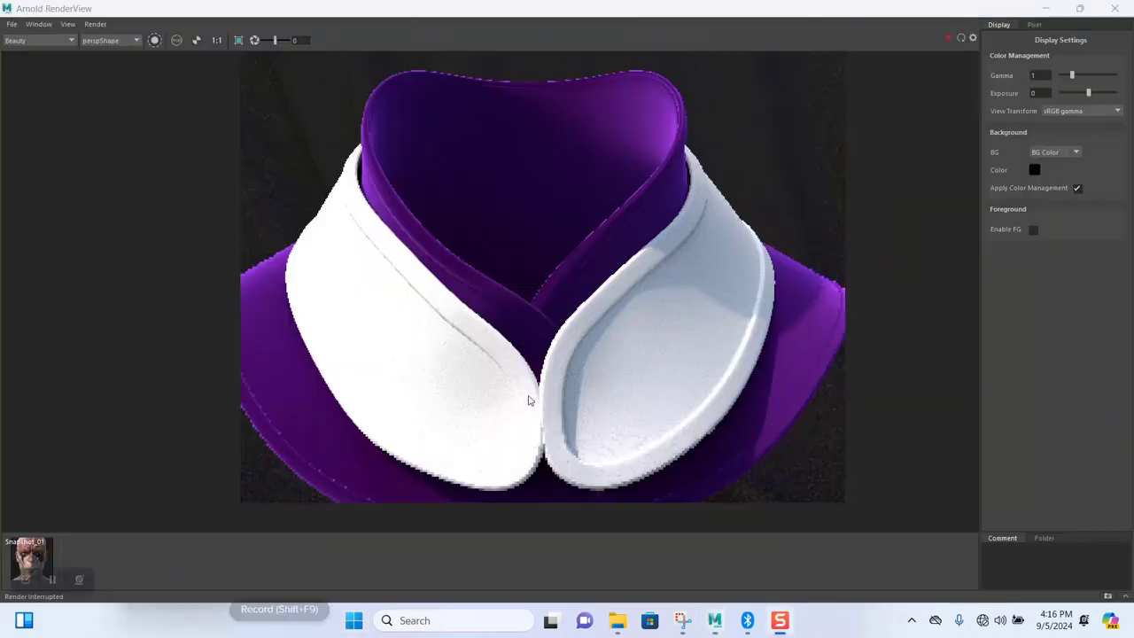
{"action": "left_click", "coordinate": [1077, 10]}
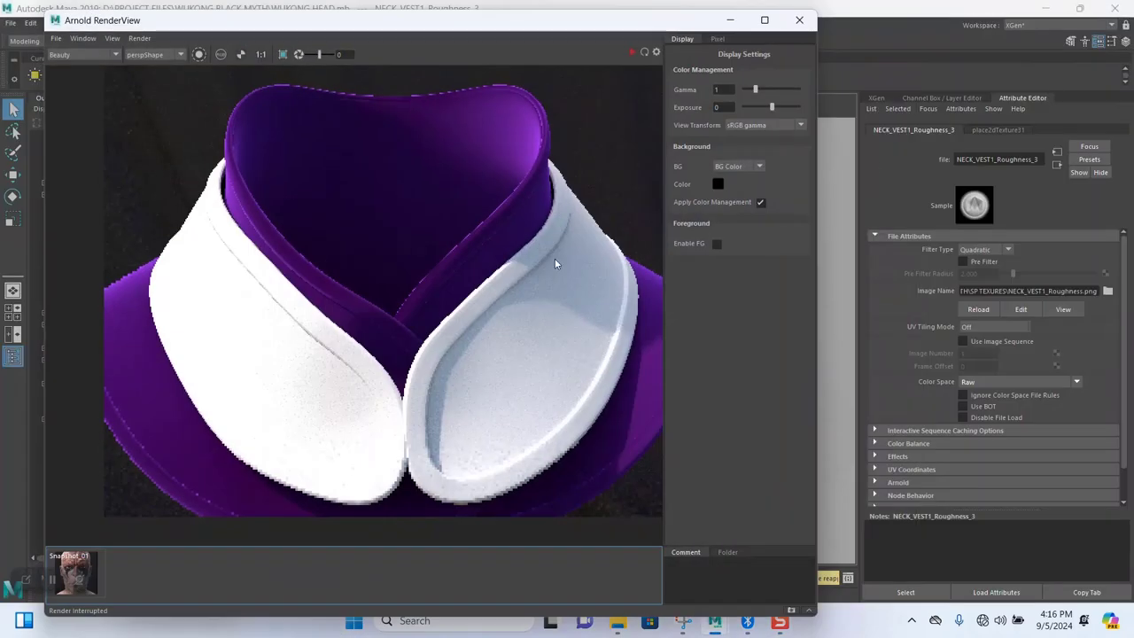
- Restart the interactive collar render, inspect its top rim up close, then minimize RenderView
{"action": "left_click", "coordinate": [630, 53]}
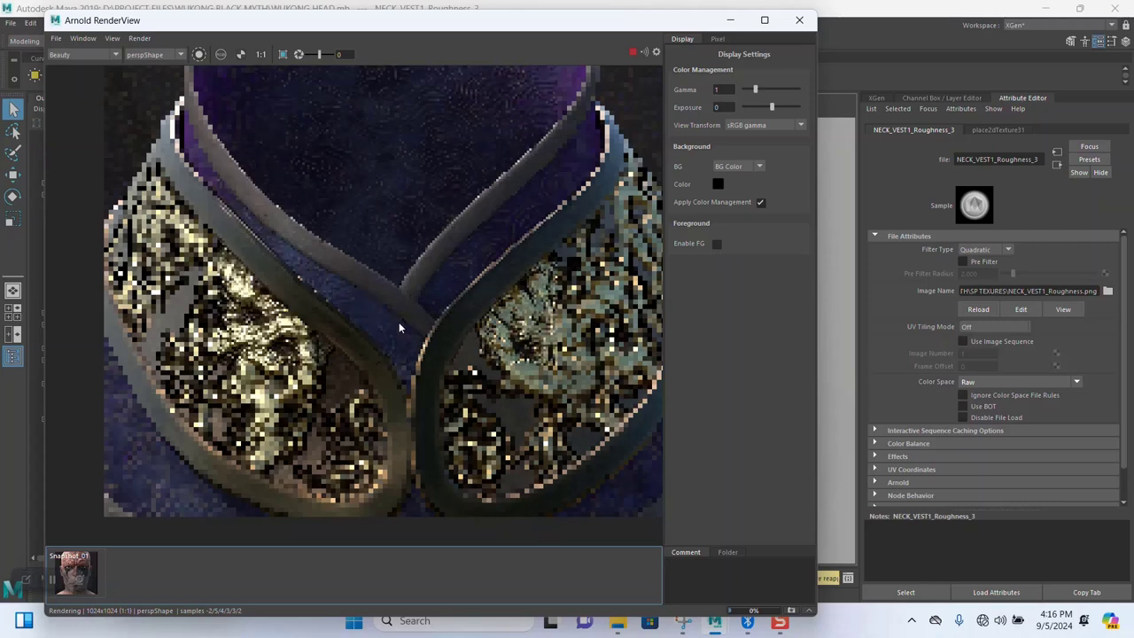
{"action": "scroll", "coordinate": [398, 322], "scroll_direction": "down", "scroll_amount": 2}
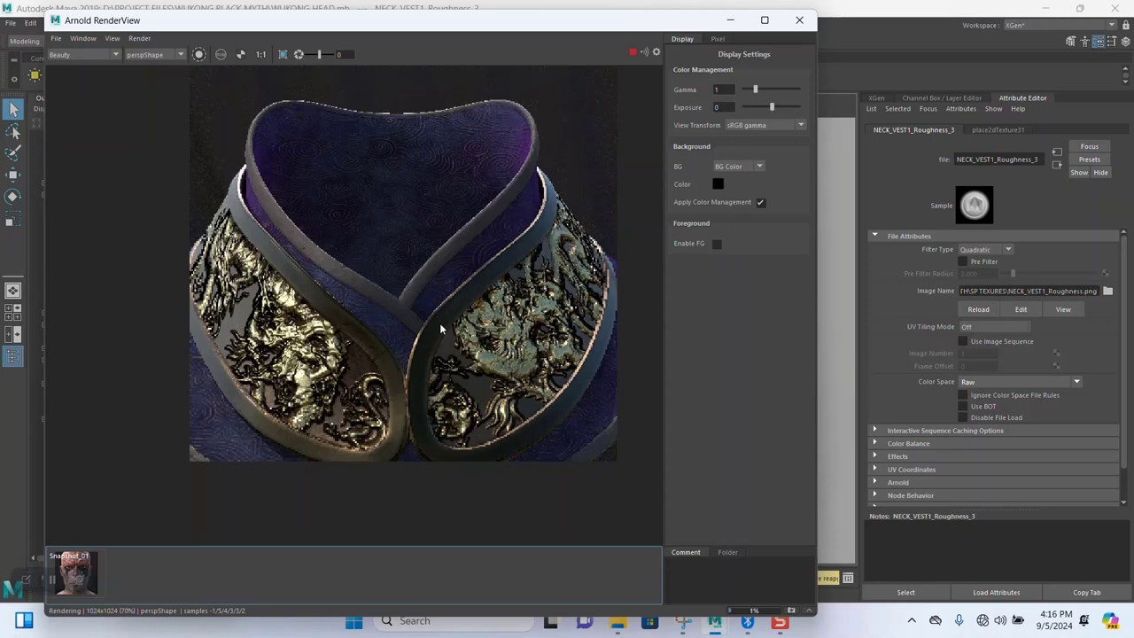
{"action": "scroll", "coordinate": [403, 319], "scroll_direction": "up", "scroll_amount": 1}
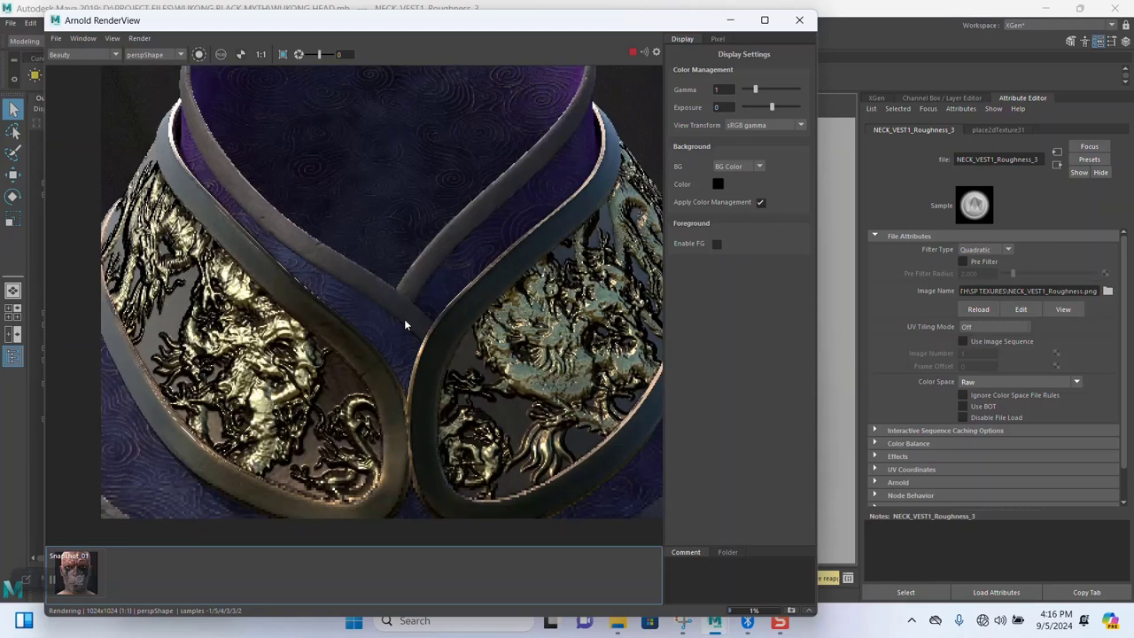
{"action": "middle_click_drag", "start_coordinate": [403, 312], "coordinate": [426, 371]}
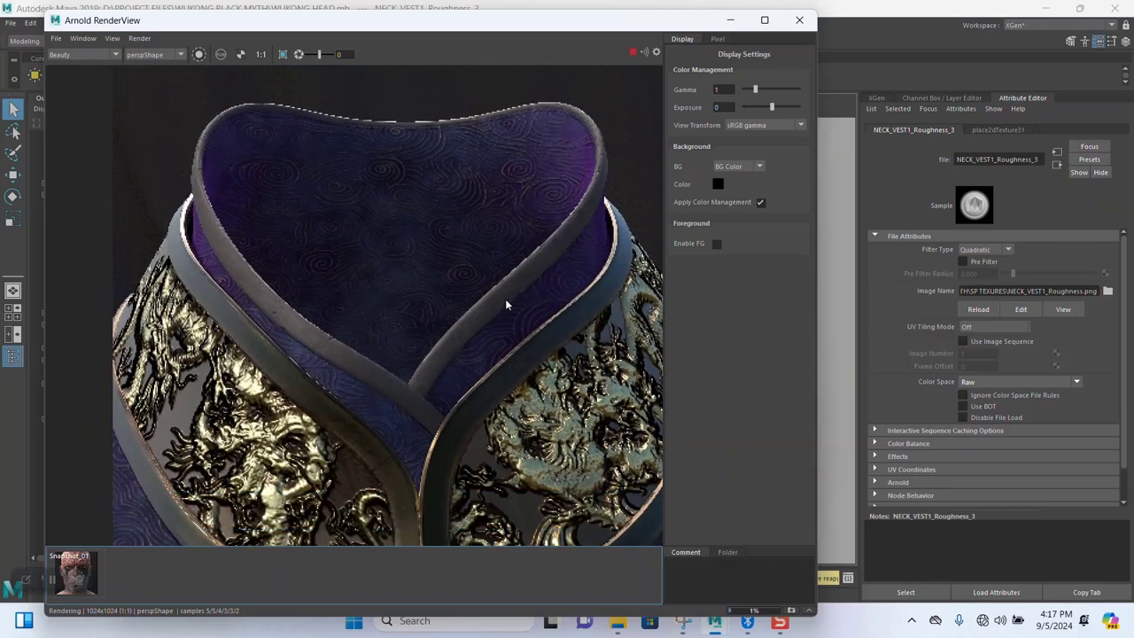
{"action": "middle_click_drag", "start_coordinate": [361, 333], "coordinate": [367, 308]}
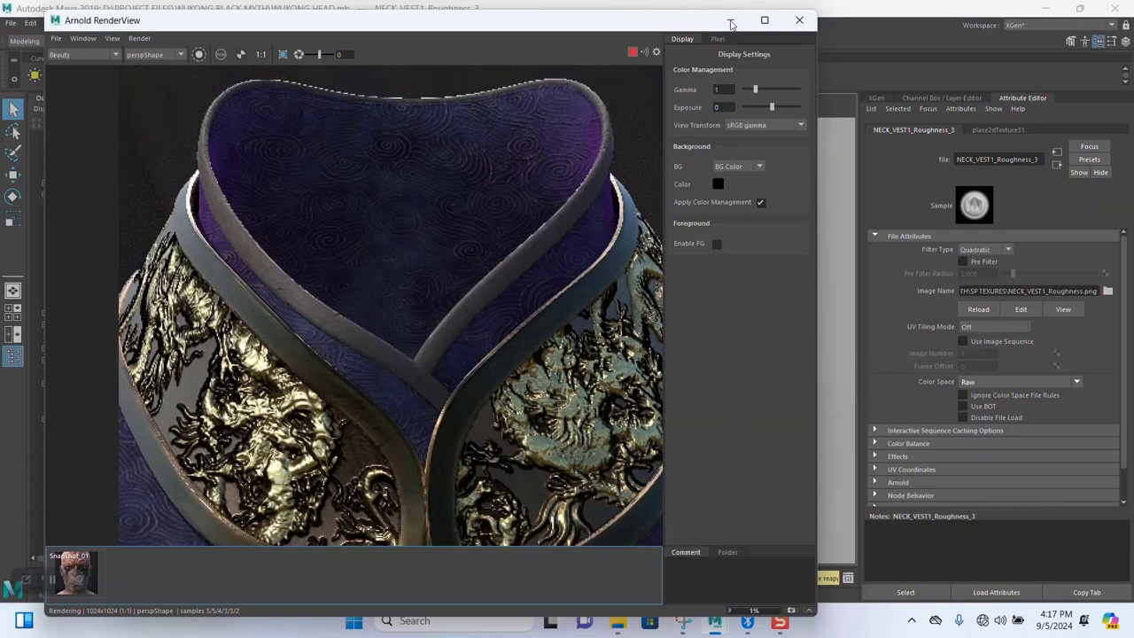
{"action": "key", "text": "super+Down"}
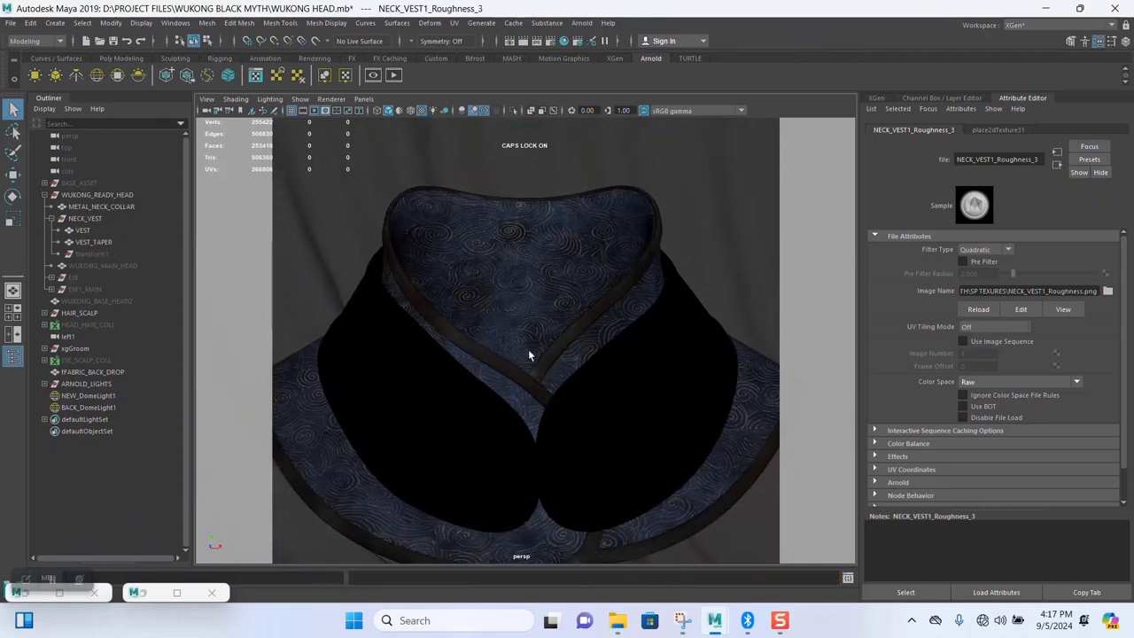
- Save the scene and hide the selected METAL_NECK_COLLAR and NECK_VEST
{"action": "key", "text": "ctrl+s"}
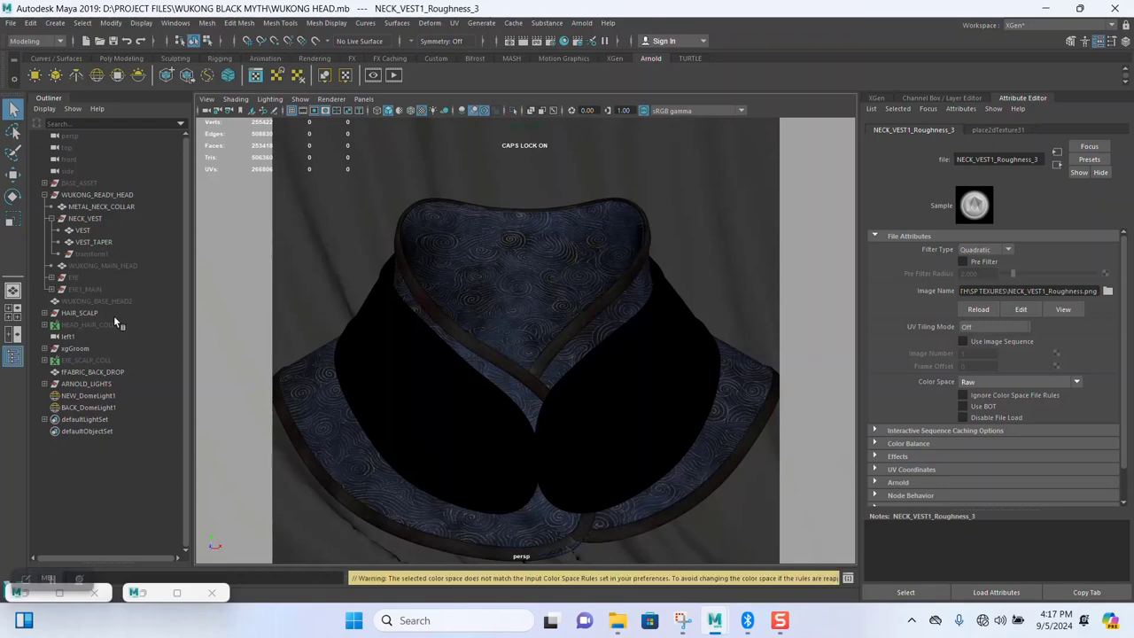
{"action": "left_click", "coordinate": [164, 591]}
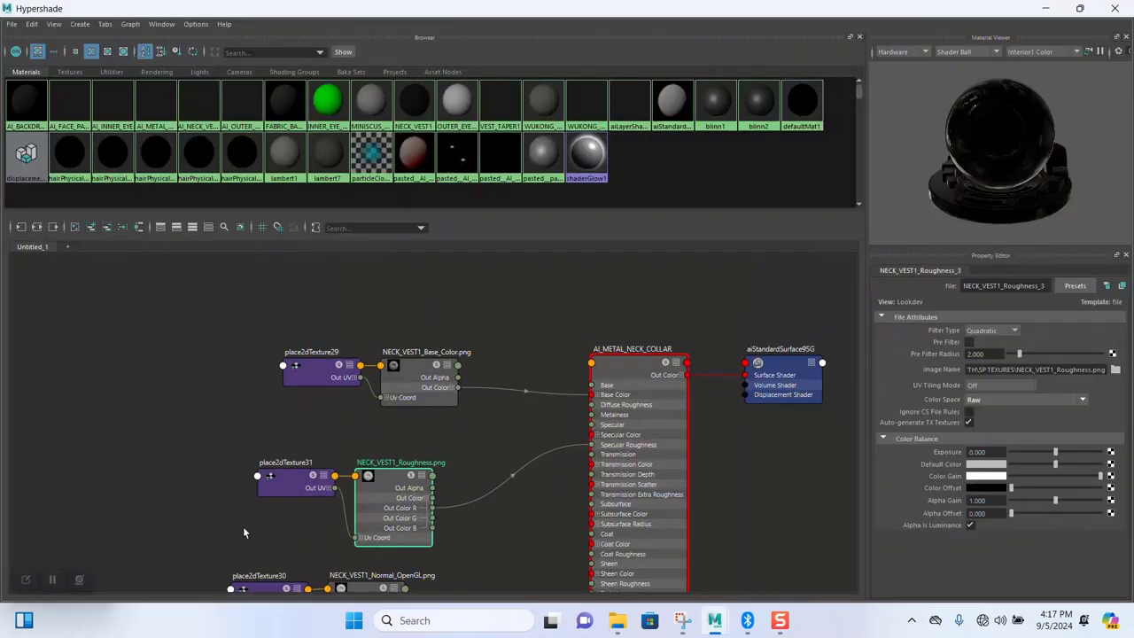
{"action": "left_click", "coordinate": [53, 591]}
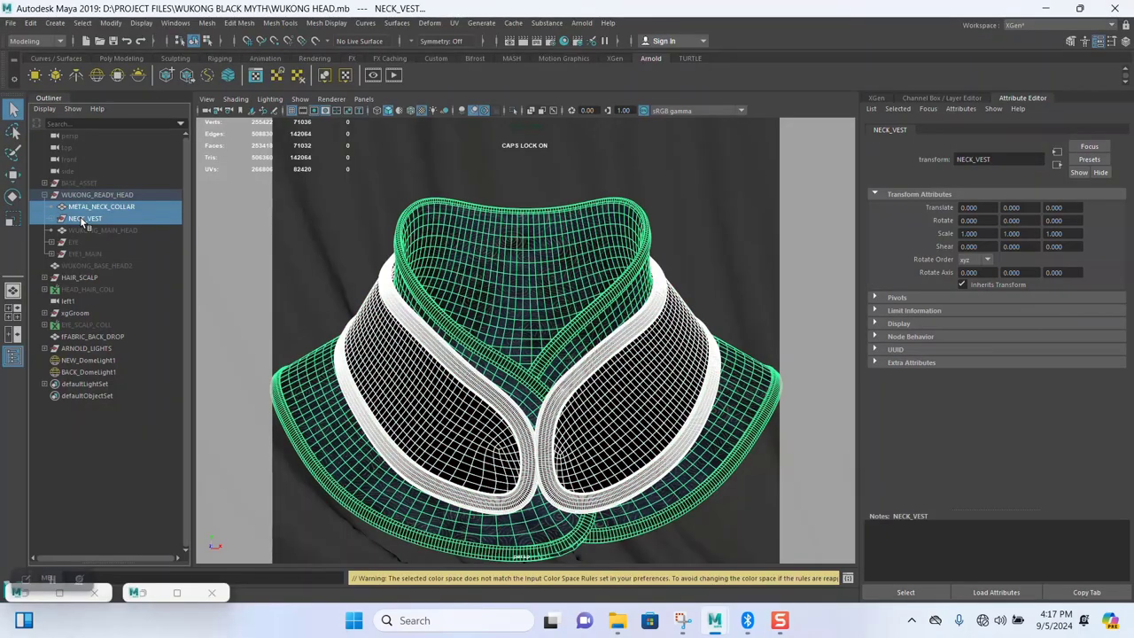
{"action": "key", "text": "ctrl+h"}
- Unhide WUKONG_MAIN_HEAD and the EYE1_MAIN eyes, and frame the face in the viewport
{"action": "left_click", "coordinate": [88, 230]}
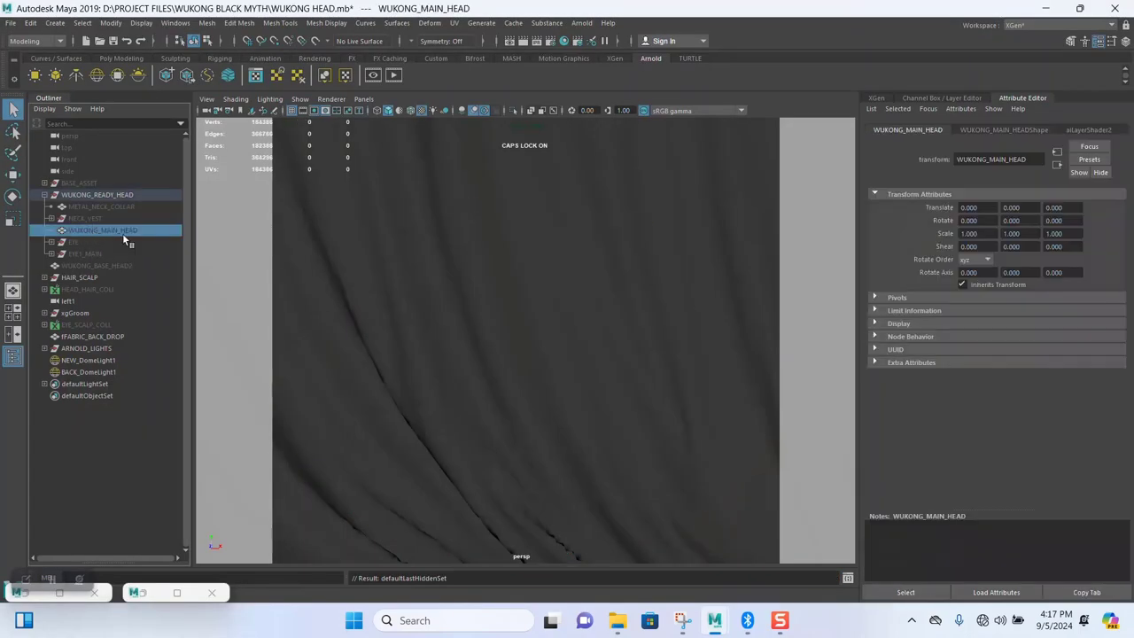
{"action": "key", "text": "shift+h"}
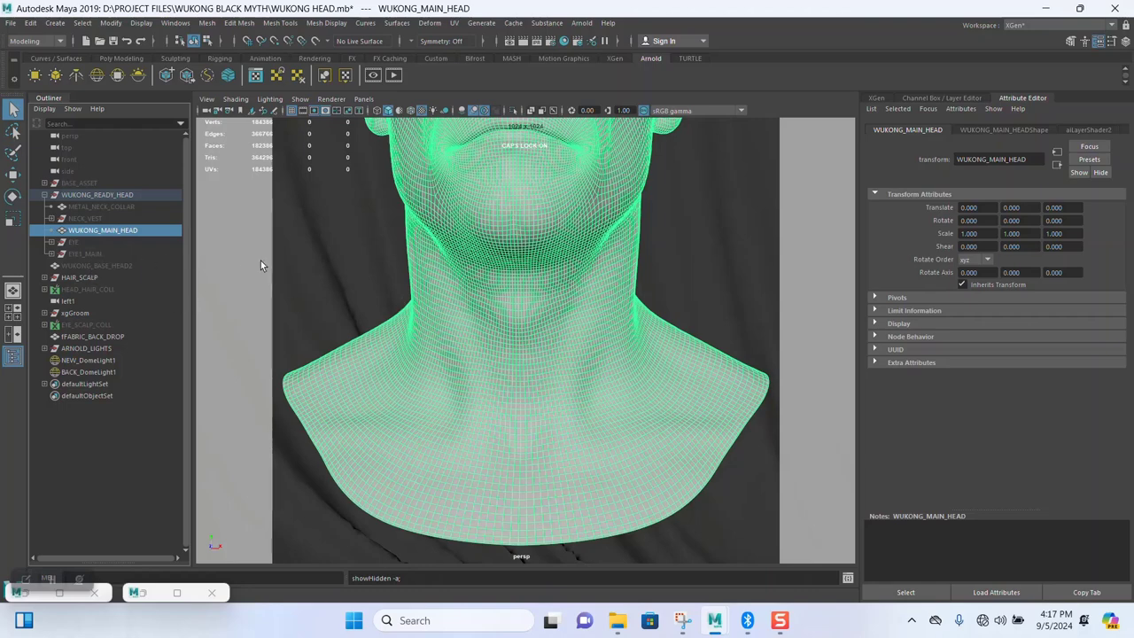
{"action": "left_click", "coordinate": [82, 255]}
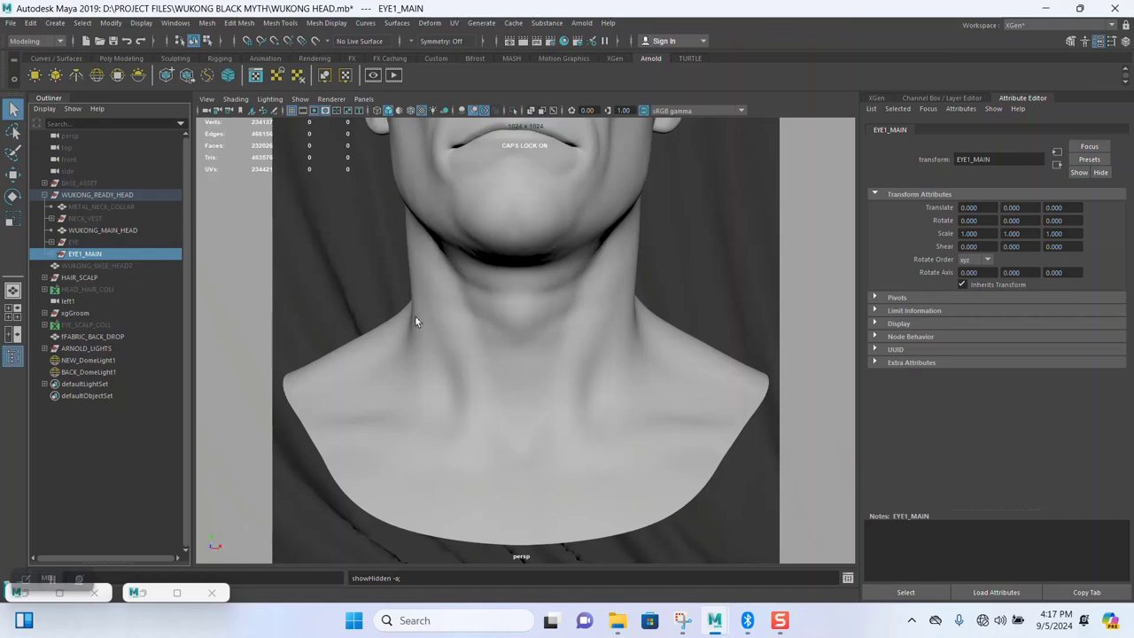
{"action": "left_click_drag", "start_coordinate": [502, 310], "coordinate": [492, 326], "text": "alt"}
{"action": "scroll", "coordinate": [491, 328], "scroll_direction": "up", "scroll_amount": 3}
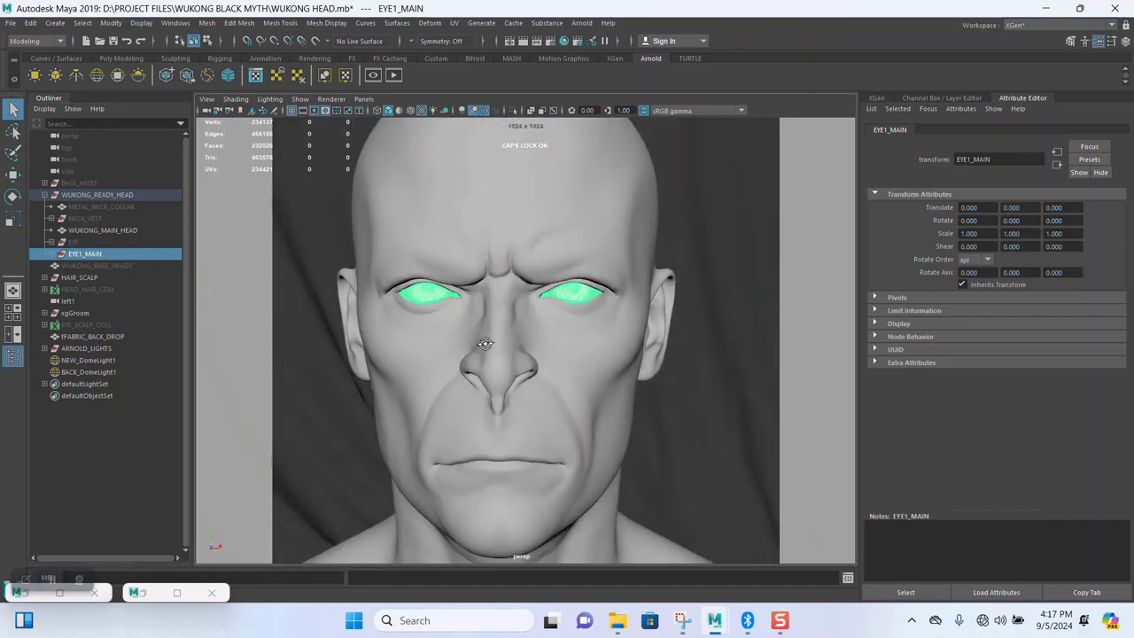
- Reopen the painted-face render snapshot, study the cheek, forehead and eyes up close, then minimize it
{"action": "left_click", "coordinate": [59, 592]}
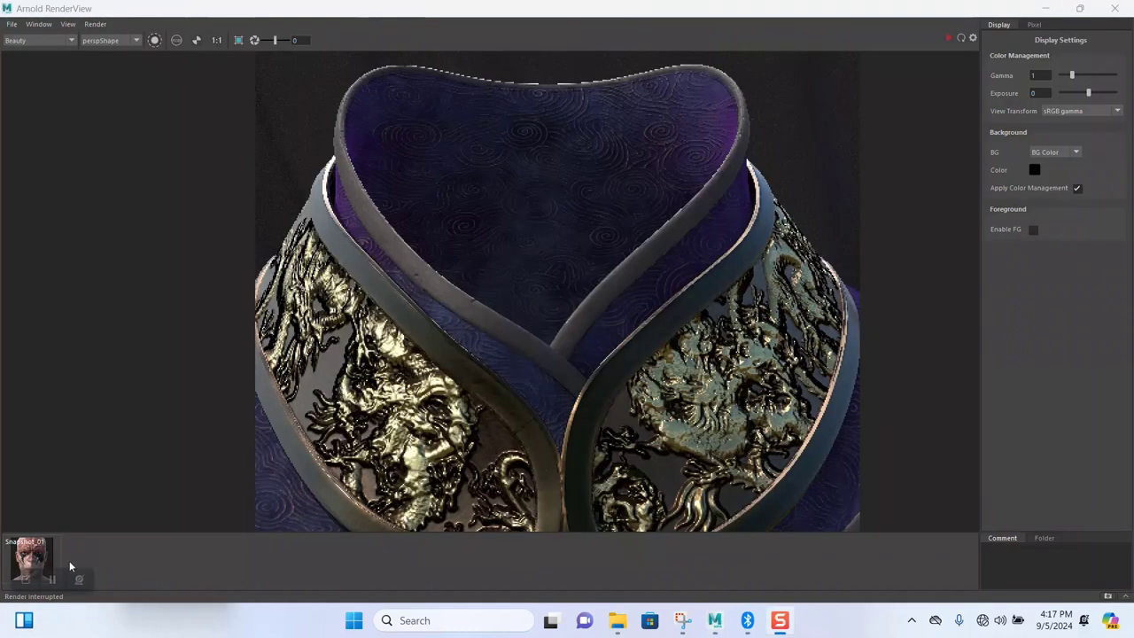
{"action": "left_click", "coordinate": [35, 557]}
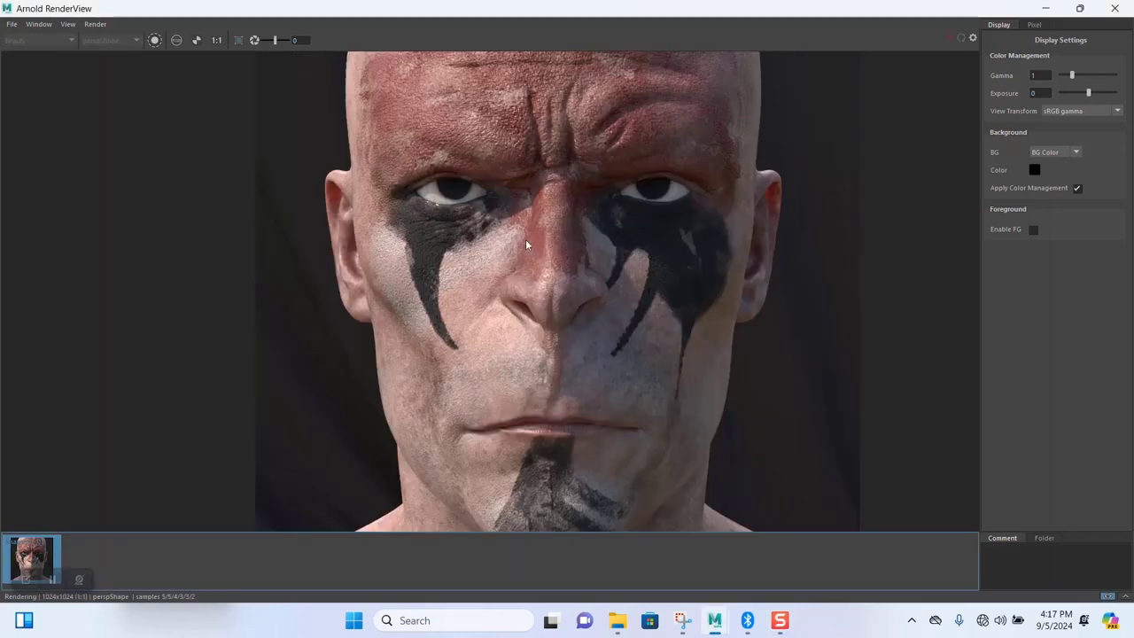
{"action": "scroll", "coordinate": [523, 252], "scroll_direction": "up", "scroll_amount": 2}
{"action": "middle_click_drag", "start_coordinate": [529, 332], "coordinate": [529, 235]}
{"action": "scroll", "coordinate": [531, 315], "scroll_direction": "up", "scroll_amount": 1}
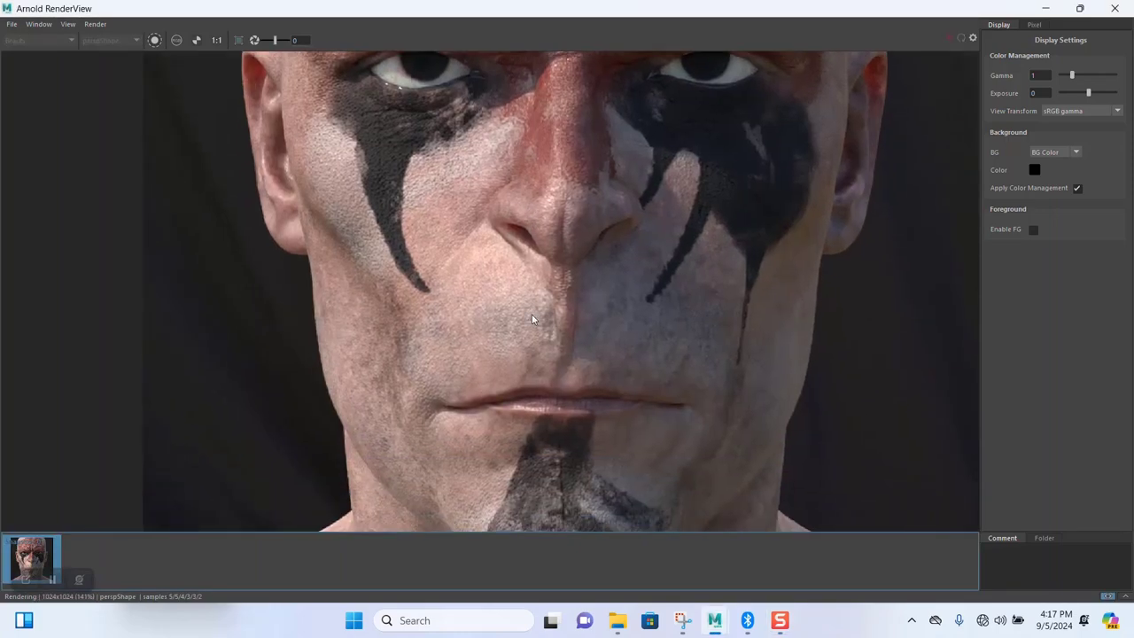
{"action": "scroll", "coordinate": [532, 319], "scroll_direction": "up", "scroll_amount": 1}
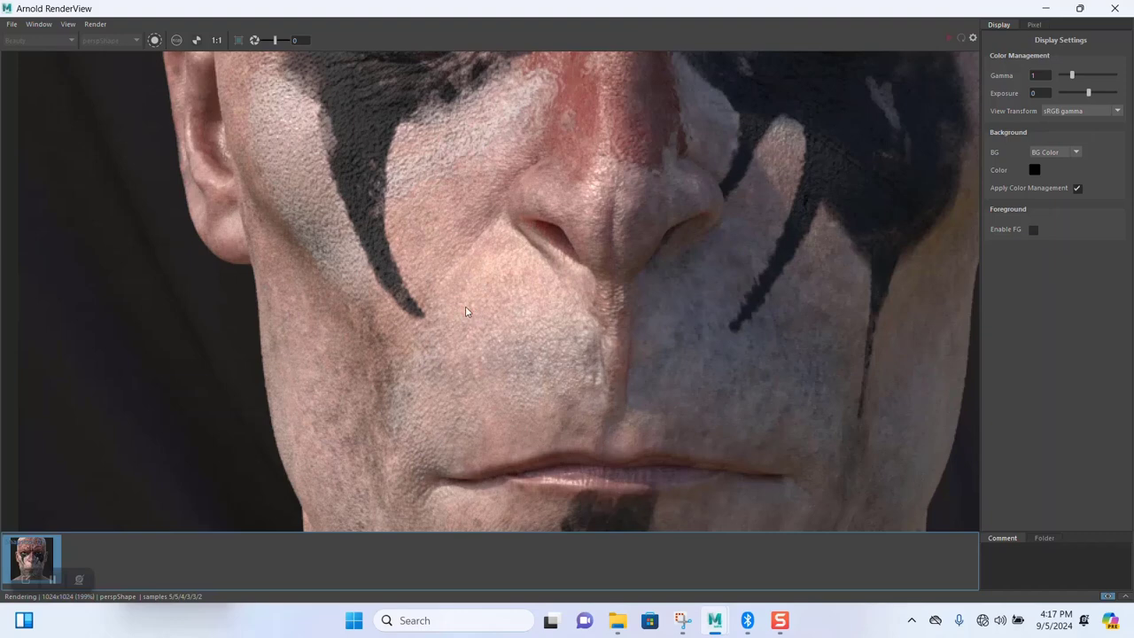
{"action": "middle_click_drag", "start_coordinate": [468, 307], "coordinate": [449, 265]}
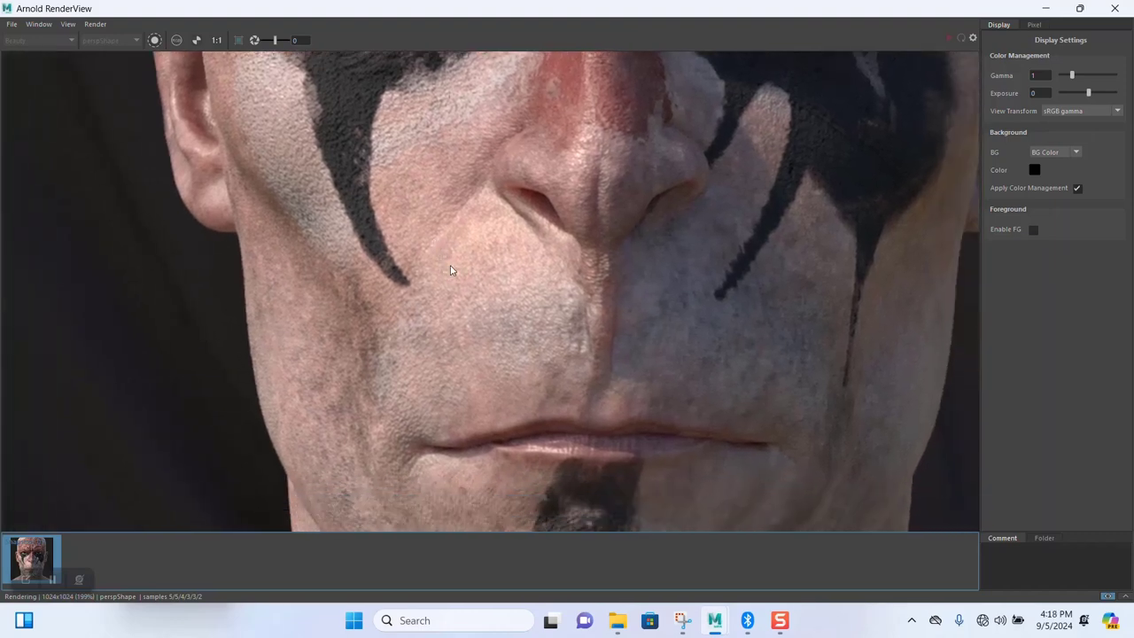
{"action": "middle_click_drag", "start_coordinate": [457, 332], "coordinate": [436, 386]}
{"action": "middle_click_drag", "start_coordinate": [460, 217], "coordinate": [435, 268]}
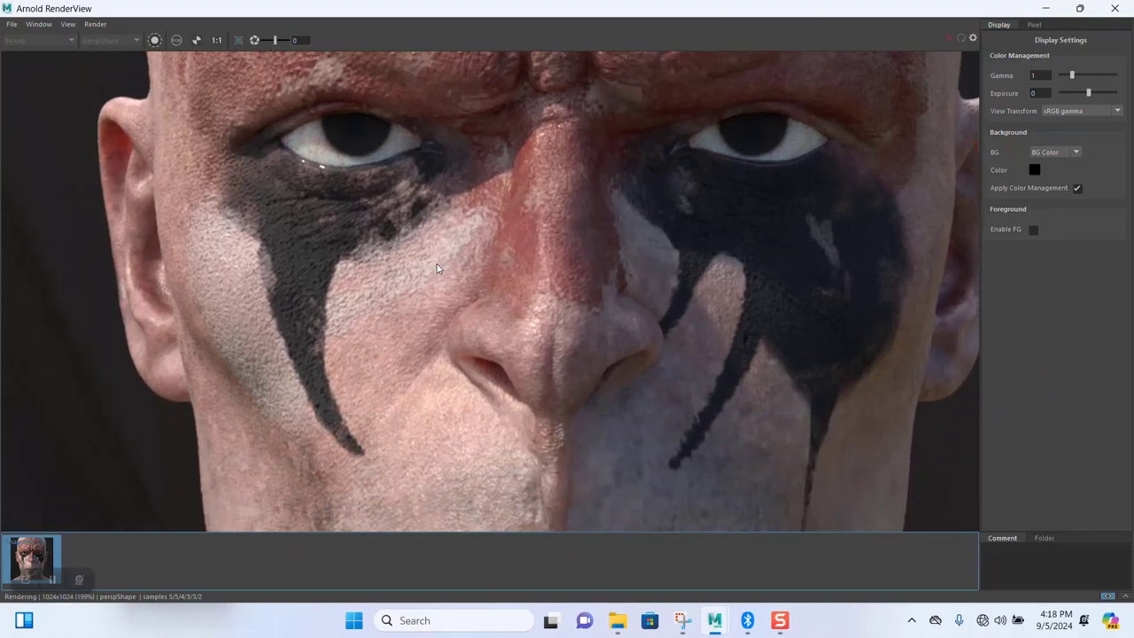
{"action": "left_click", "coordinate": [1045, 9]}
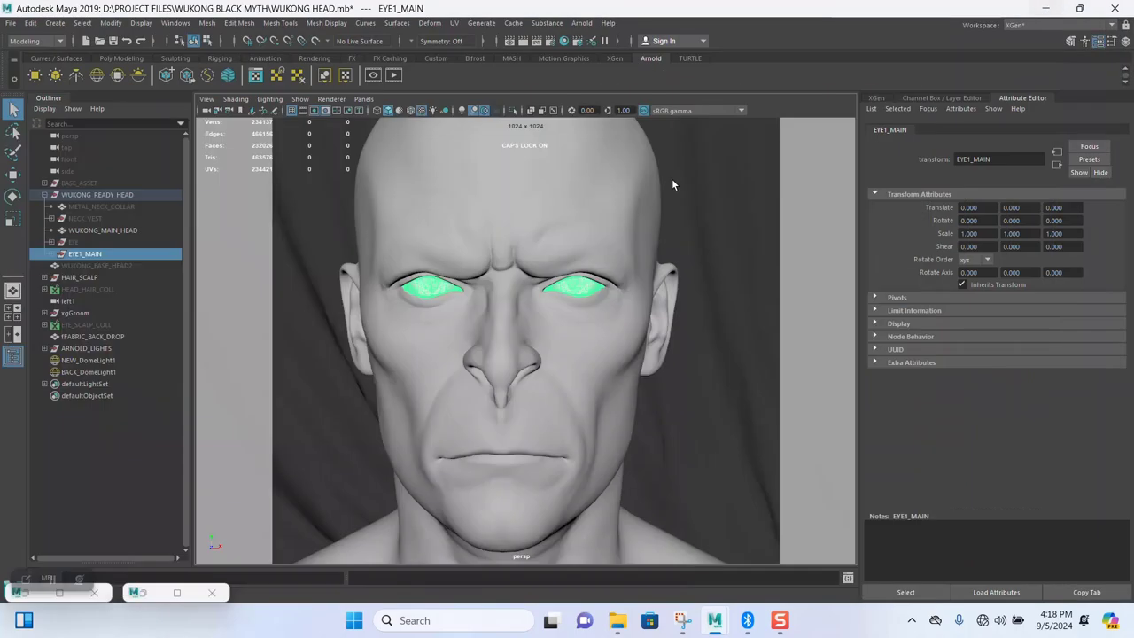
- Restore the Hypershade window showing the AI_METAL_NECK_COLLAR texture network
{"action": "left_click", "coordinate": [178, 590]}
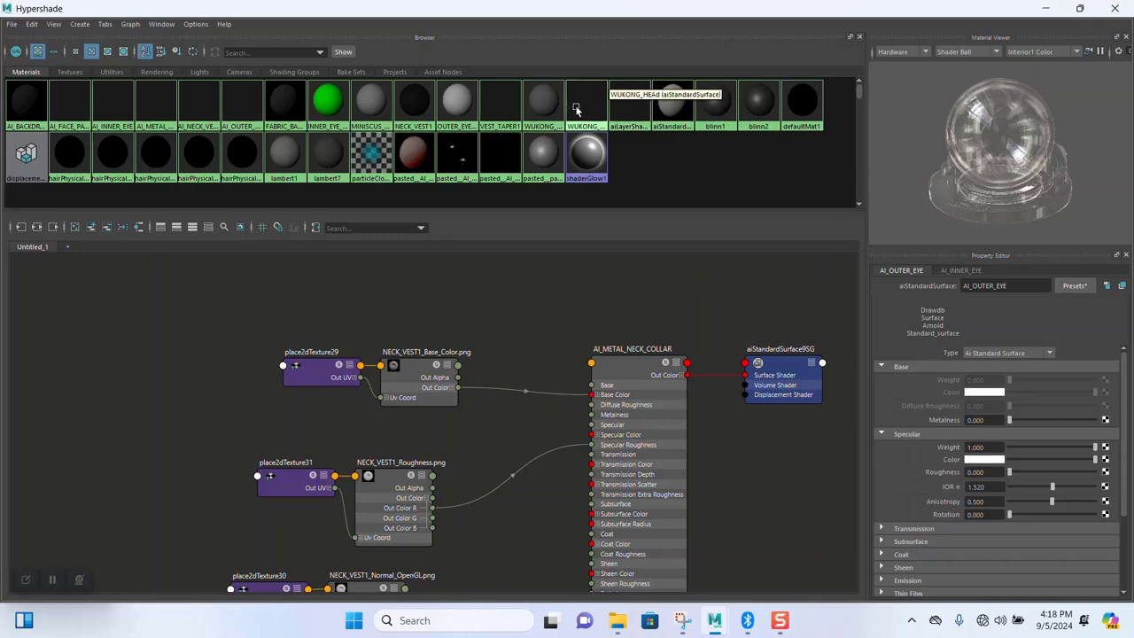
- Graph the AI_FACE_PAINT shader network and center its texture nodes in the node editor
{"action": "left_click", "coordinate": [72, 101]}
{"action": "right_click_drag", "start_coordinate": [104, 103], "coordinate": [98, 136]}
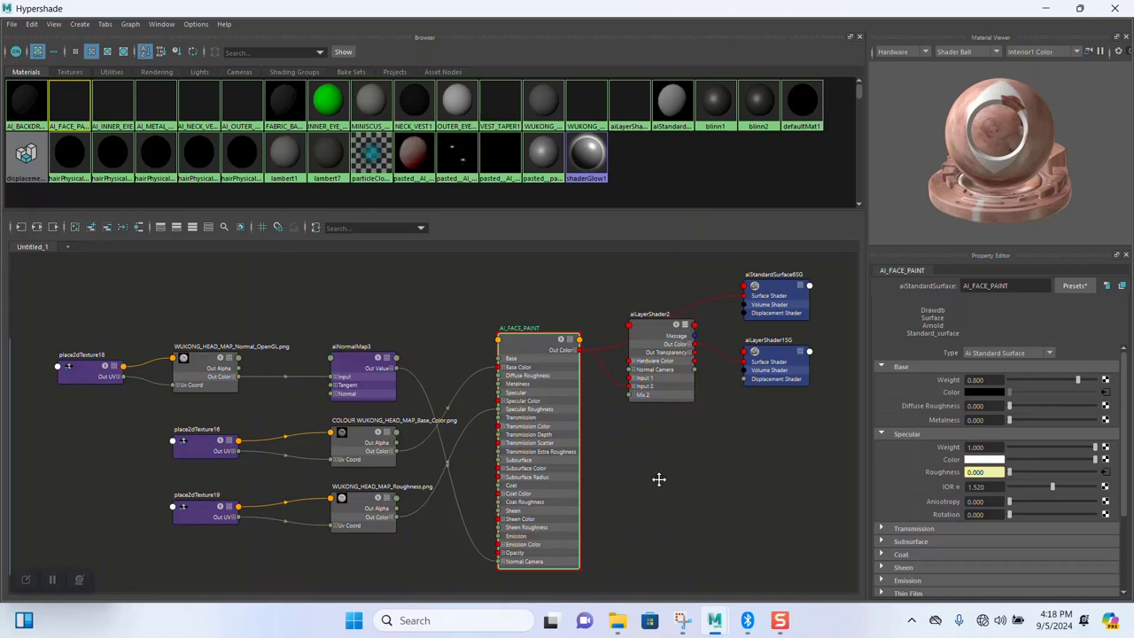
{"action": "middle_click_drag", "start_coordinate": [658, 476], "coordinate": [467, 504]}
{"action": "scroll", "coordinate": [470, 496], "scroll_direction": "up", "scroll_amount": 3}
{"action": "scroll", "coordinate": [475, 510], "scroll_direction": "down", "scroll_amount": 3}
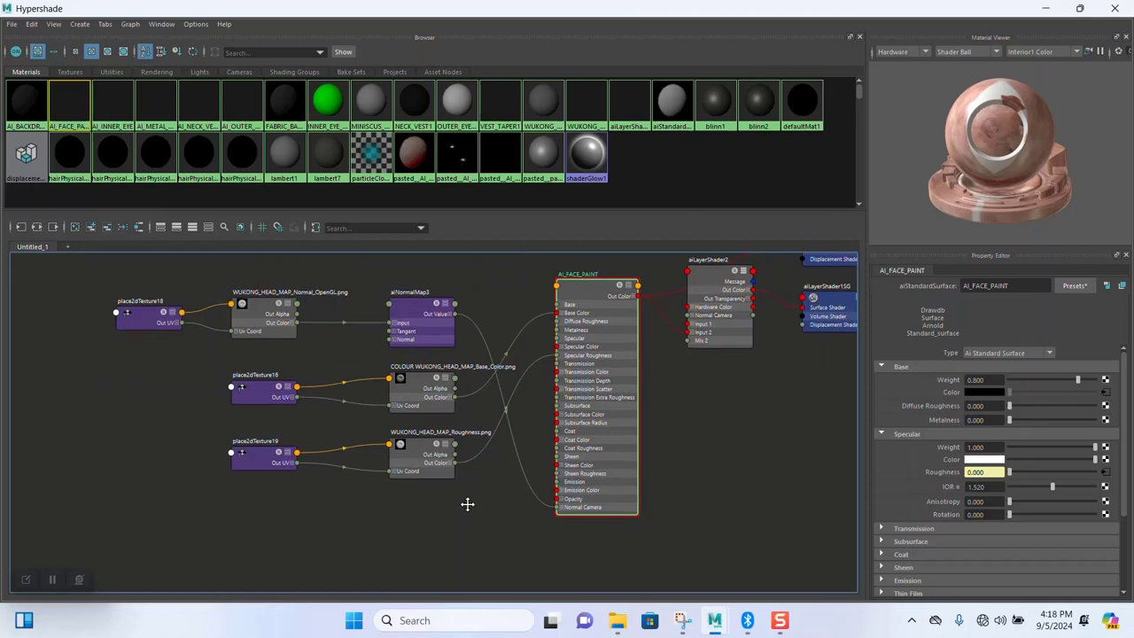
{"action": "scroll", "coordinate": [448, 512], "scroll_direction": "up", "scroll_amount": 5}
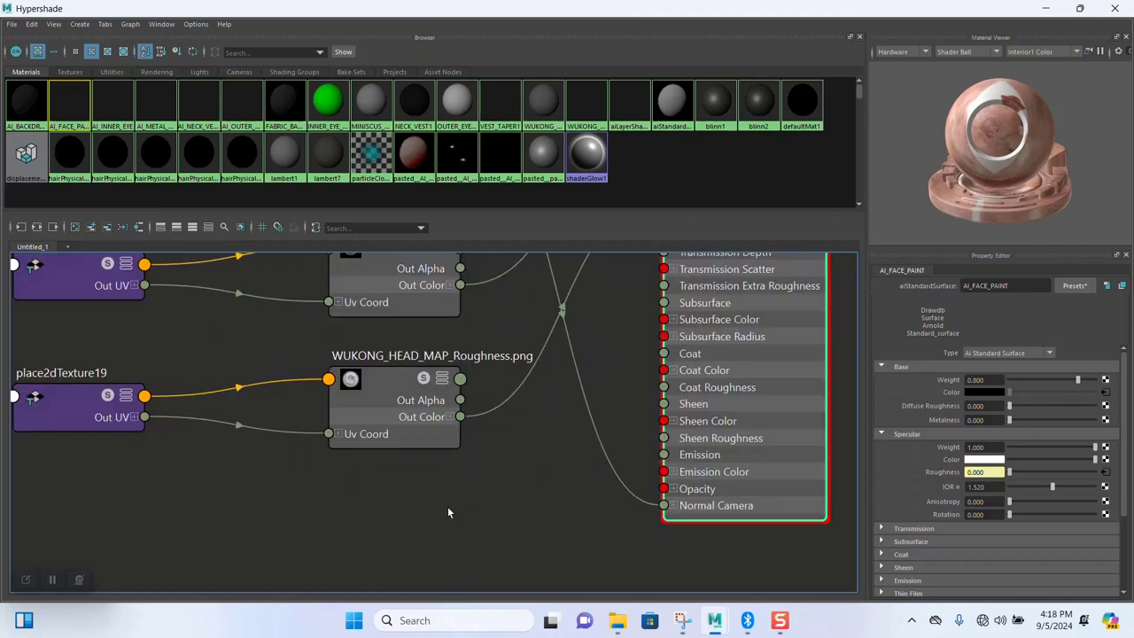
{"action": "scroll", "coordinate": [451, 508], "scroll_direction": "down", "scroll_amount": 2}
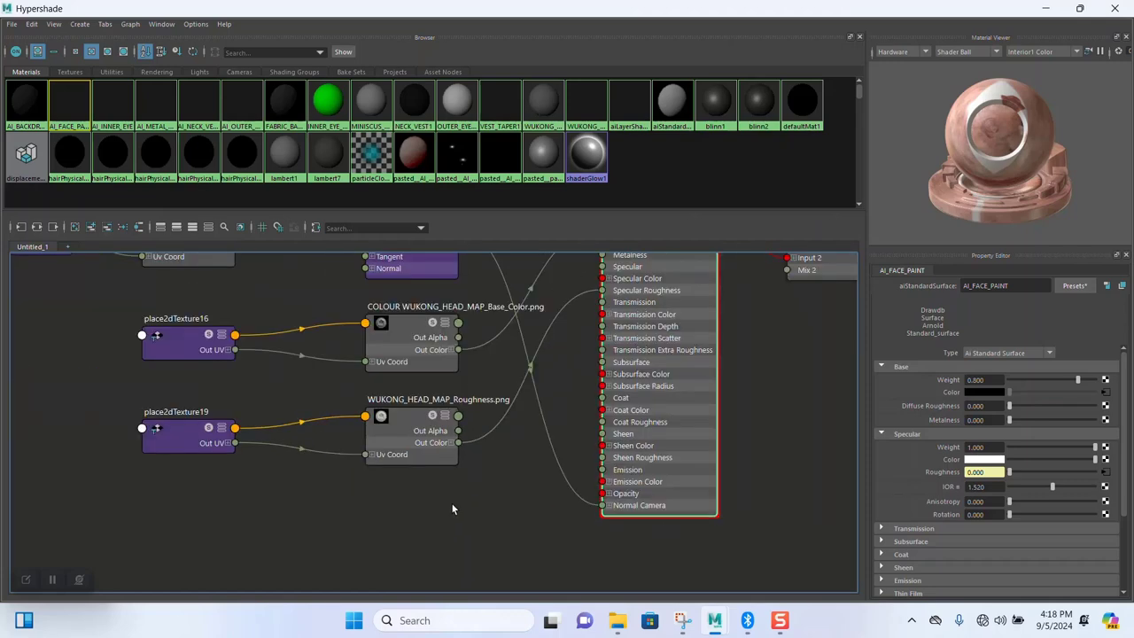
{"action": "mouse_move", "coordinate": [451, 507]}
{"action": "middle_mouse_down"}
{"action": "mouse_move", "coordinate": [424, 573]}
{"action": "mouse_move", "coordinate": [466, 514]}
{"action": "mouse_move", "coordinate": [450, 529]}
{"action": "mouse_move", "coordinate": [453, 506]}
{"action": "middle_mouse_up"}
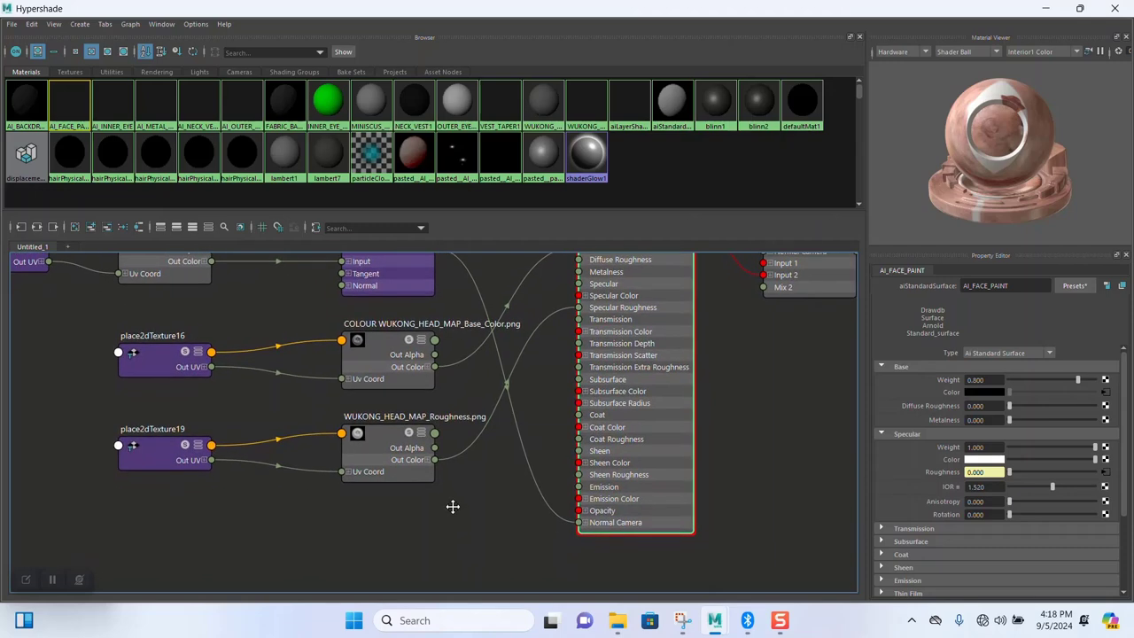
- Raise the AI_FACE_PAINT subsurface weight from 0 to 1
{"action": "scroll", "coordinate": [1065, 437], "scroll_direction": "down", "scroll_amount": 3}
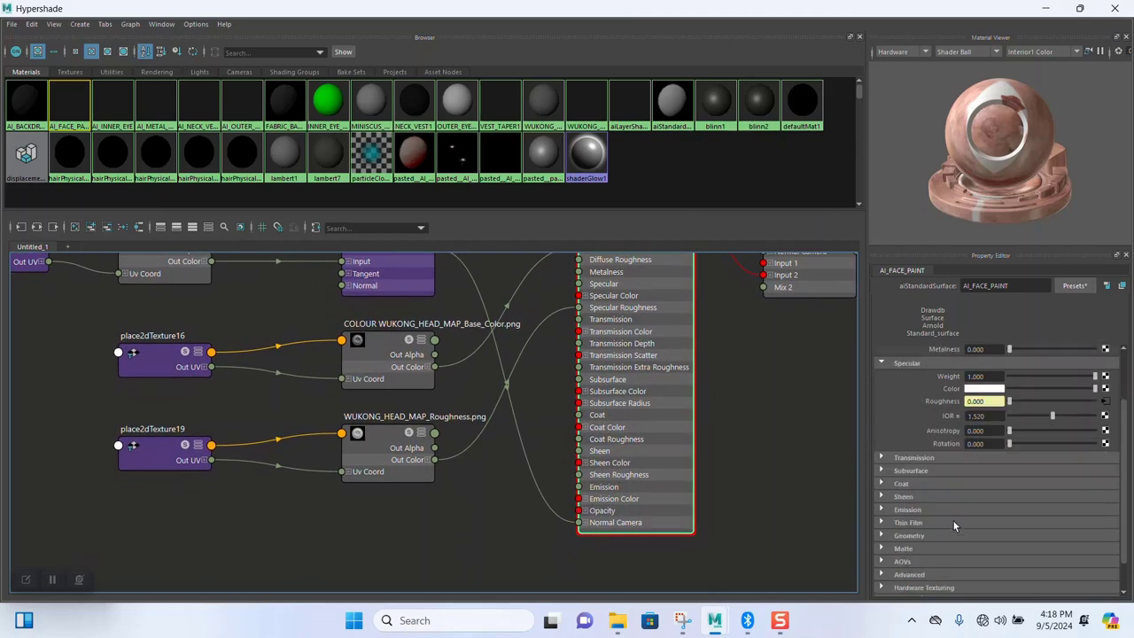
{"action": "left_click", "coordinate": [913, 434]}
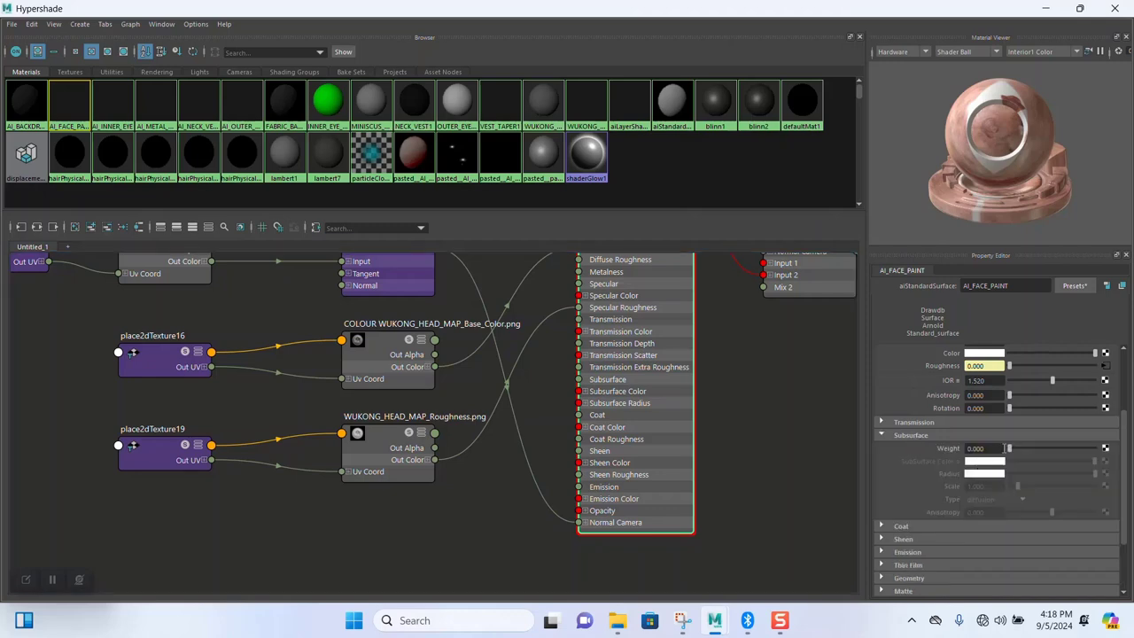
{"action": "left_click_drag", "start_coordinate": [1008, 450], "coordinate": [1095, 450]}
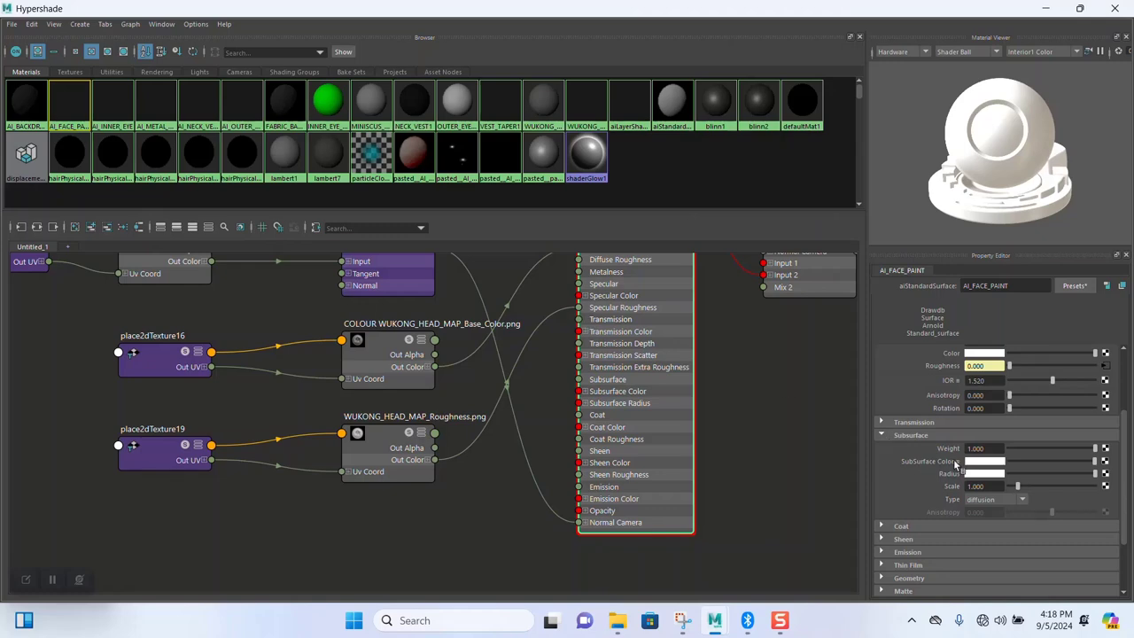
{"action": "scroll", "coordinate": [922, 460], "scroll_direction": "up", "scroll_amount": 3}
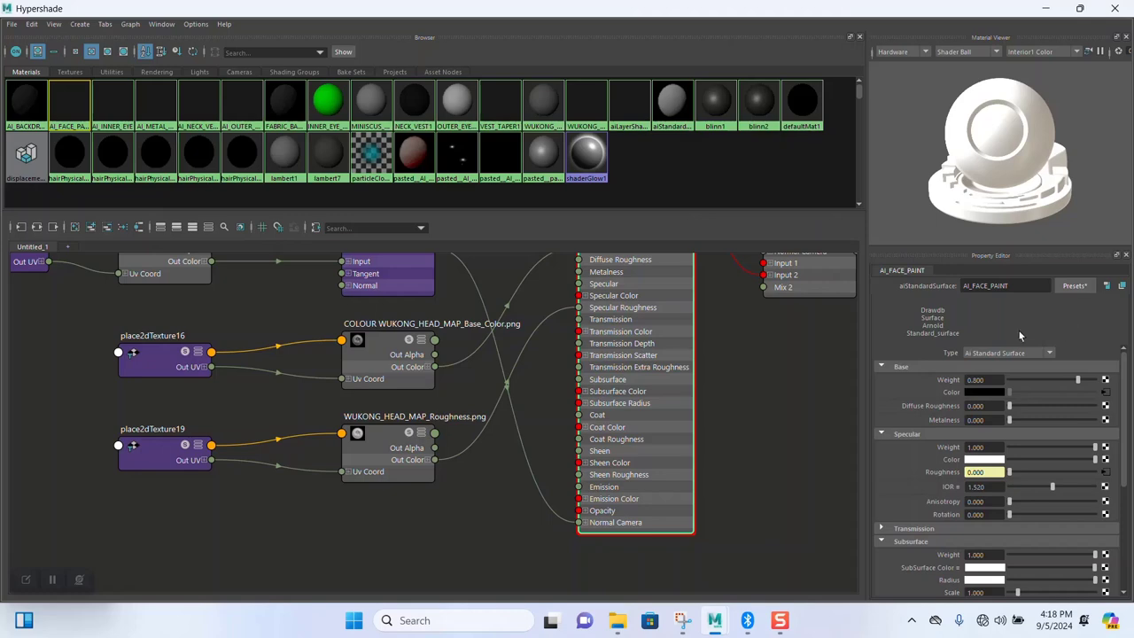
- Replace AI_FACE_PAINT's settings with the Skin preset
{"action": "left_click", "coordinate": [1074, 285]}
{"action": "mouse_move", "coordinate": [1014, 191]}
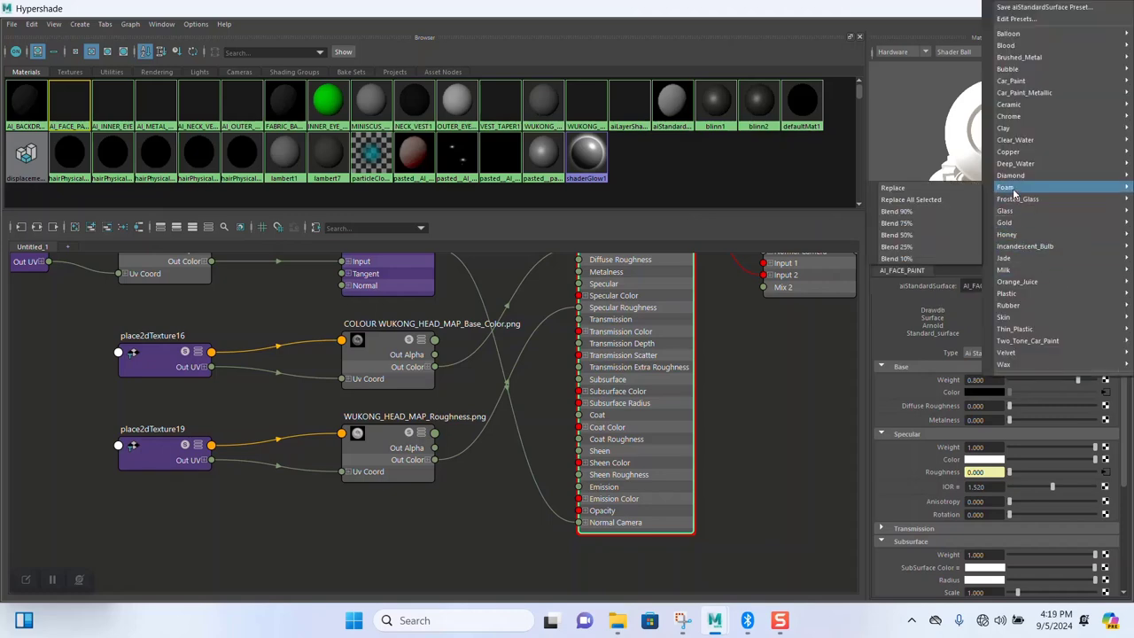
{"action": "mouse_move", "coordinate": [1014, 95]}
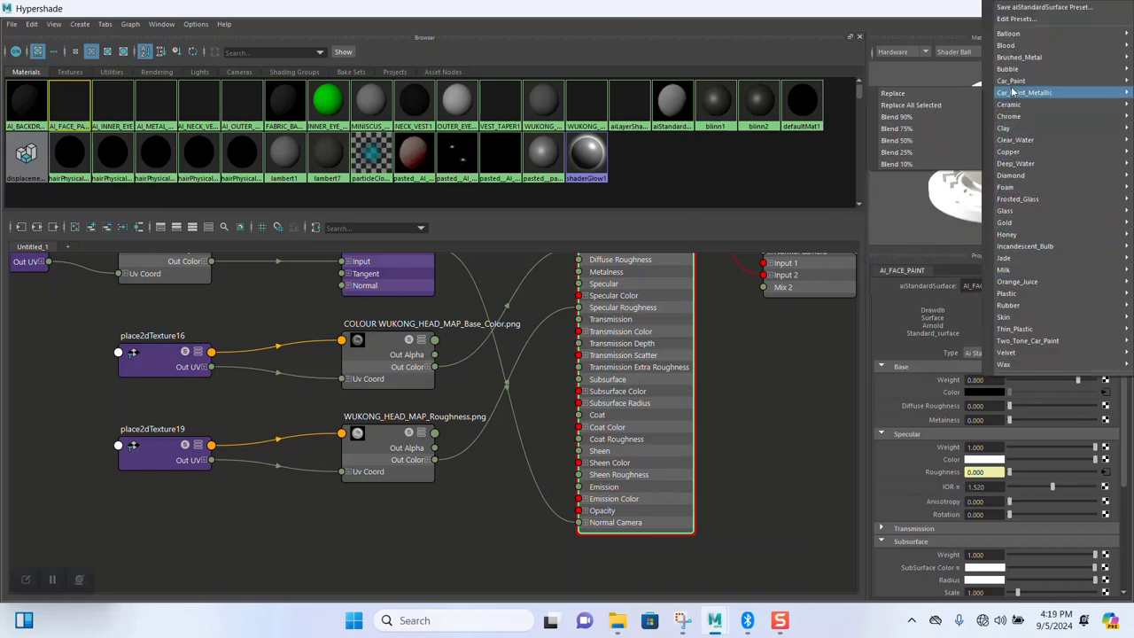
{"action": "mouse_move", "coordinate": [1013, 319]}
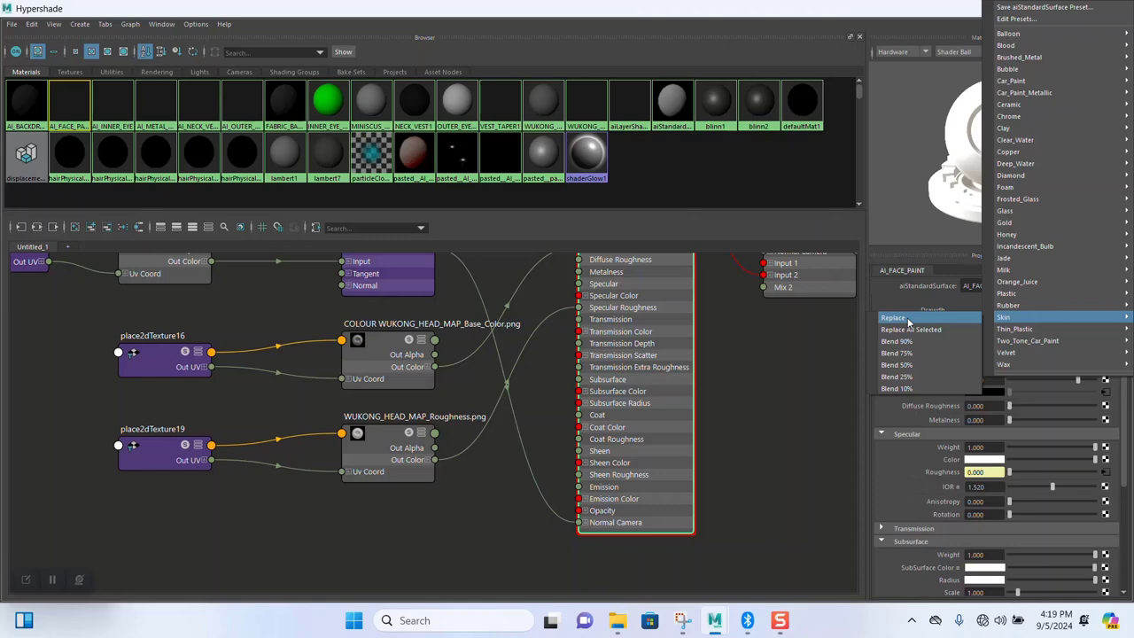
{"action": "left_click", "coordinate": [908, 319]}
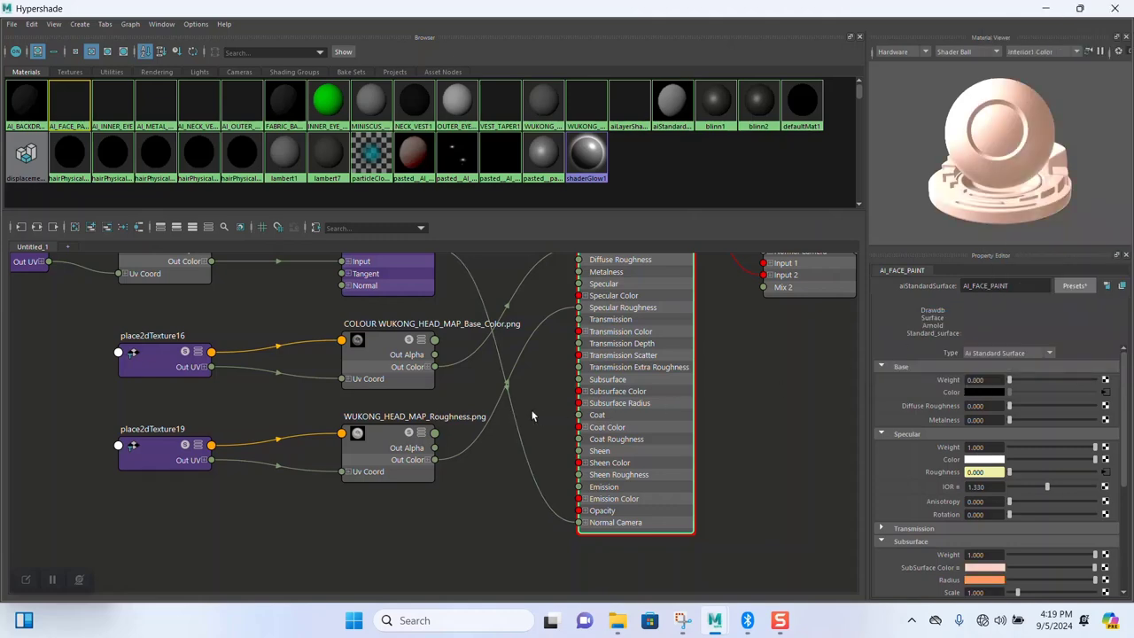
{"action": "mouse_move", "coordinate": [537, 412]}
{"action": "middle_mouse_down", "text": "alt"}
{"action": "mouse_move", "coordinate": [519, 435]}
{"action": "mouse_move", "coordinate": [516, 405]}
{"action": "middle_mouse_up", "text": "alt"}
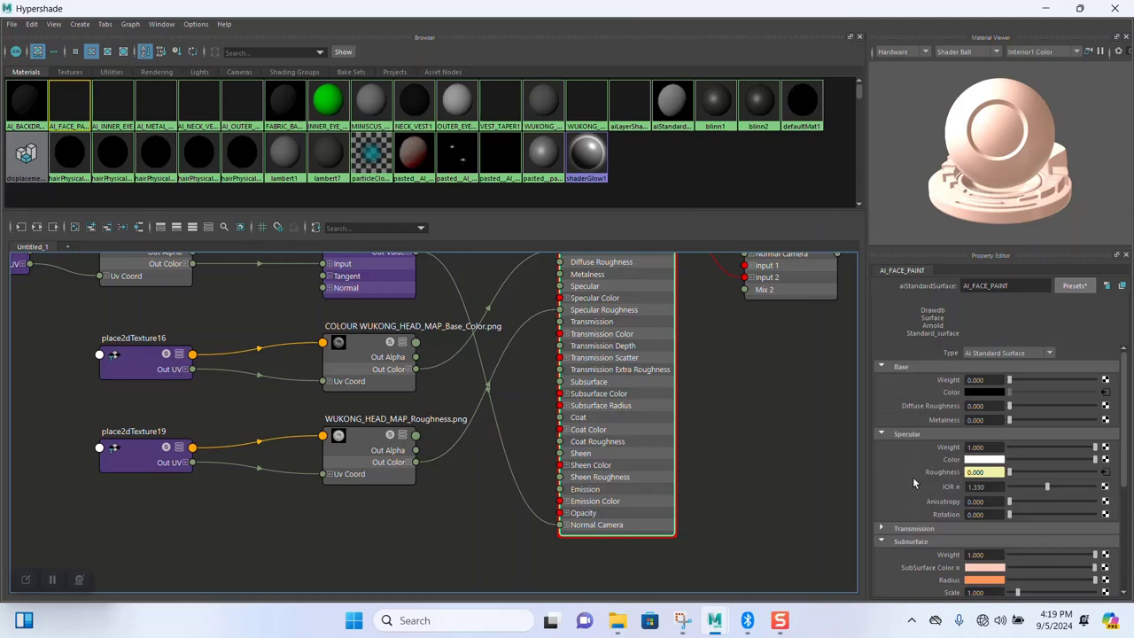
- Set the subsurface type to randomwalk with a scale of 0.060
{"action": "scroll", "coordinate": [914, 483], "scroll_direction": "down", "scroll_amount": 3}
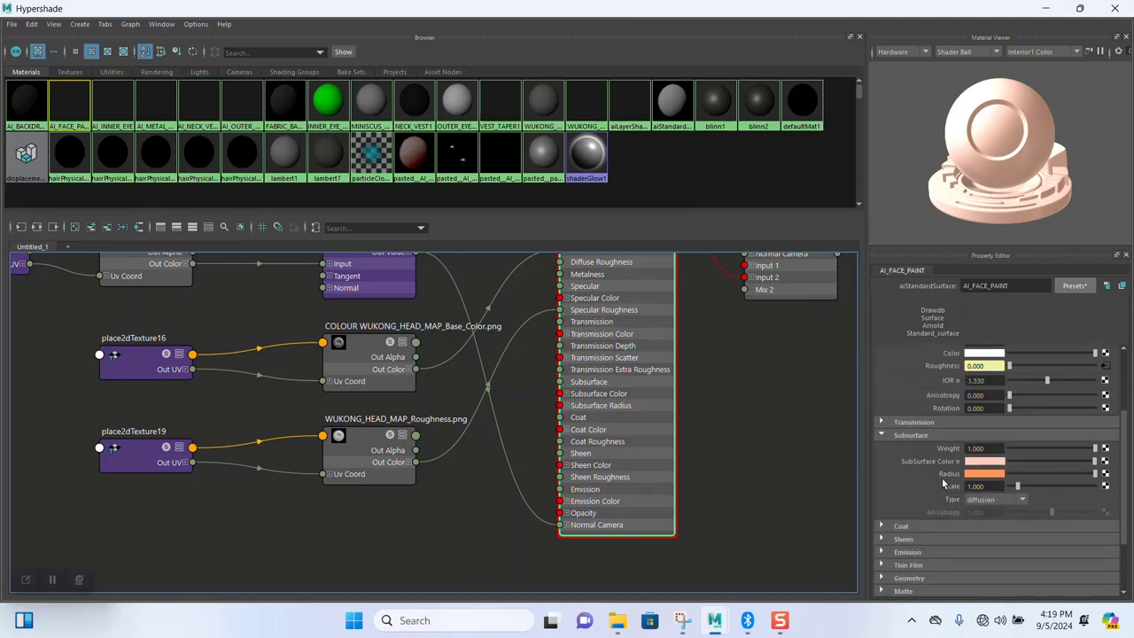
{"action": "left_click", "coordinate": [997, 499]}
{"action": "left_click", "coordinate": [986, 501]}
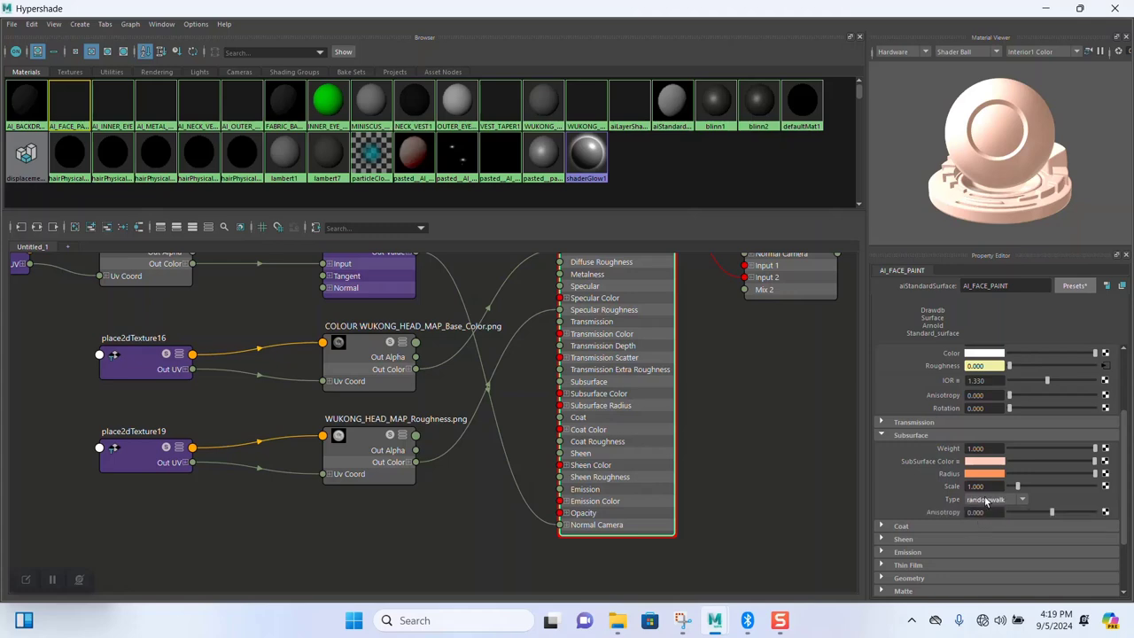
{"action": "double_click", "coordinate": [988, 485]}
{"action": "type", "text": "0.06"}
{"action": "key", "text": "Return"}
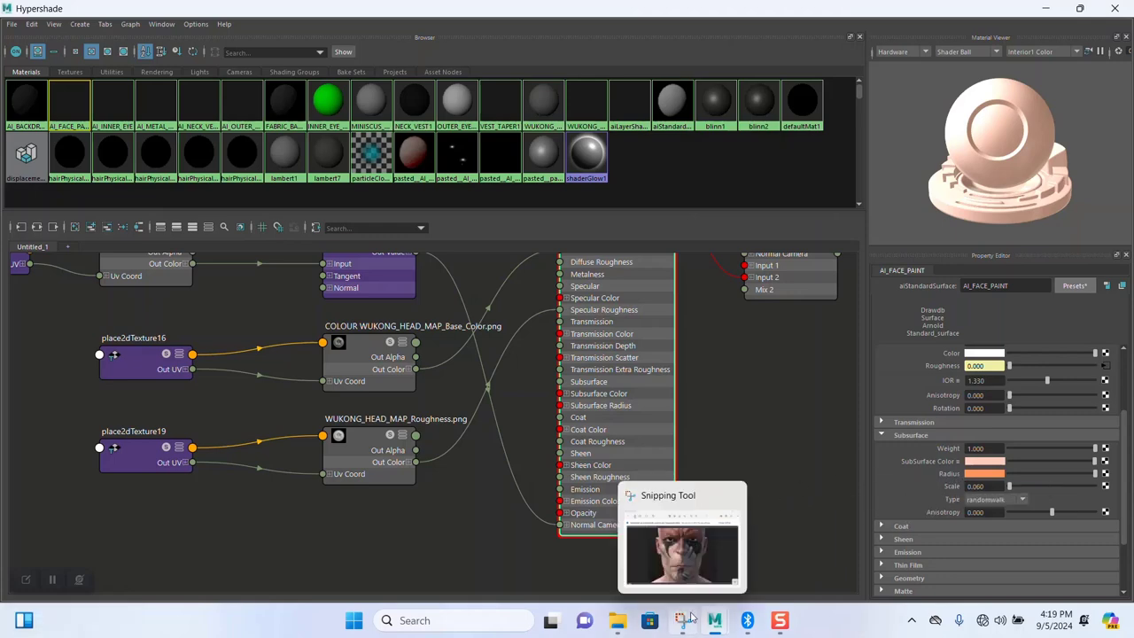
- Launch PureRef via Windows search 'PURE', discard the WUKONG HEAD DESIGN.pur autosave, and show the board
{"action": "left_click", "coordinate": [445, 617]}
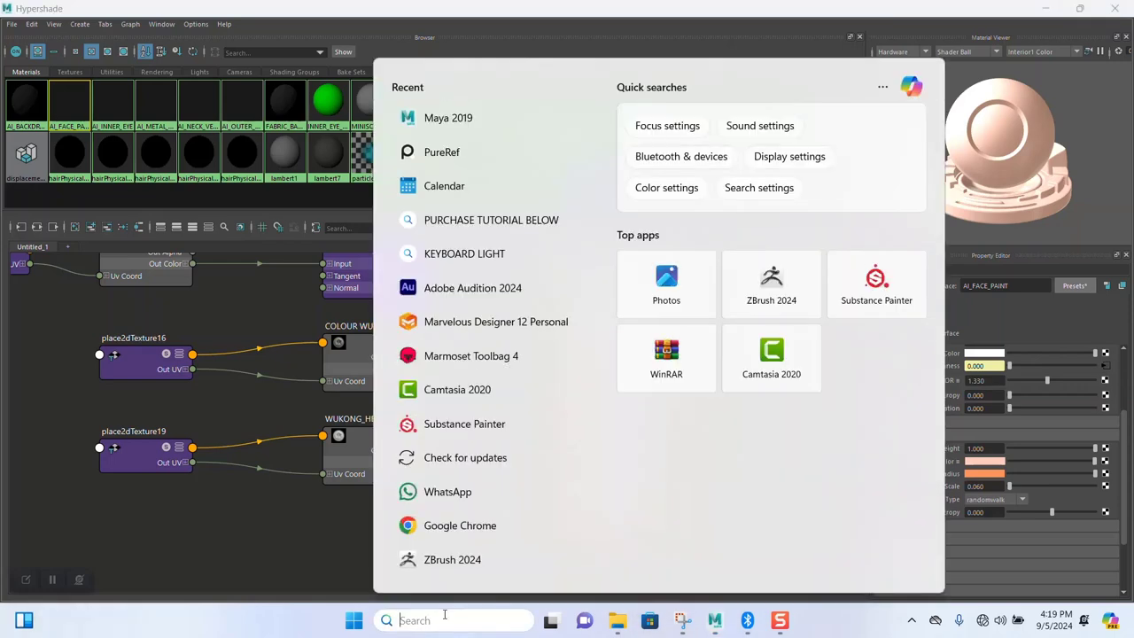
{"action": "type", "text": "PURE"}
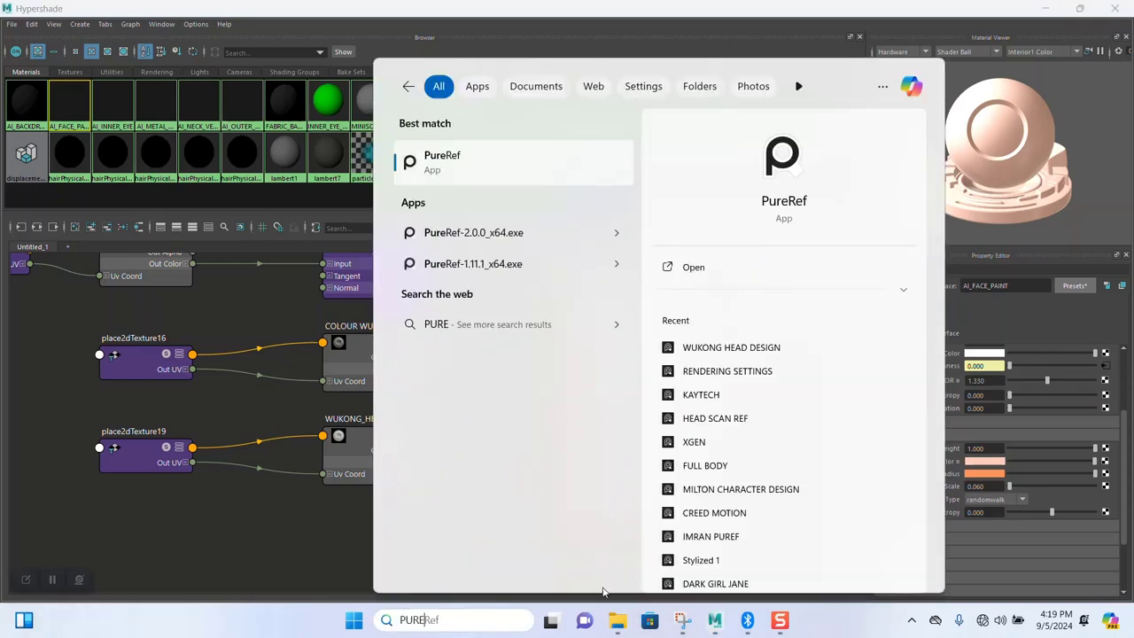
{"action": "left_click", "coordinate": [731, 371]}
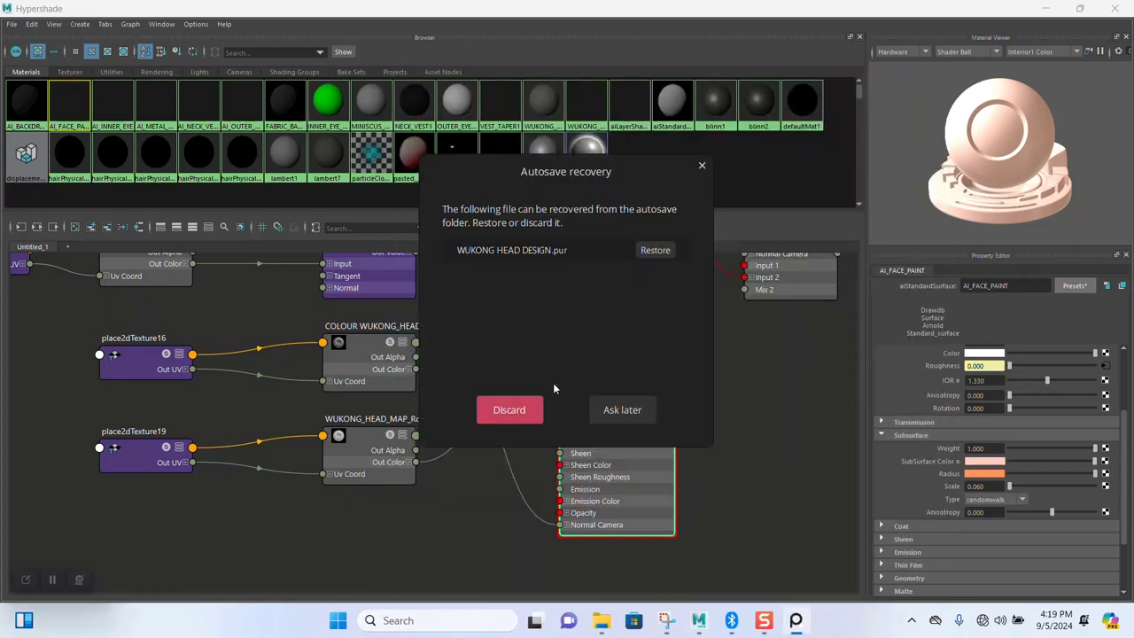
{"action": "left_click", "coordinate": [509, 410]}
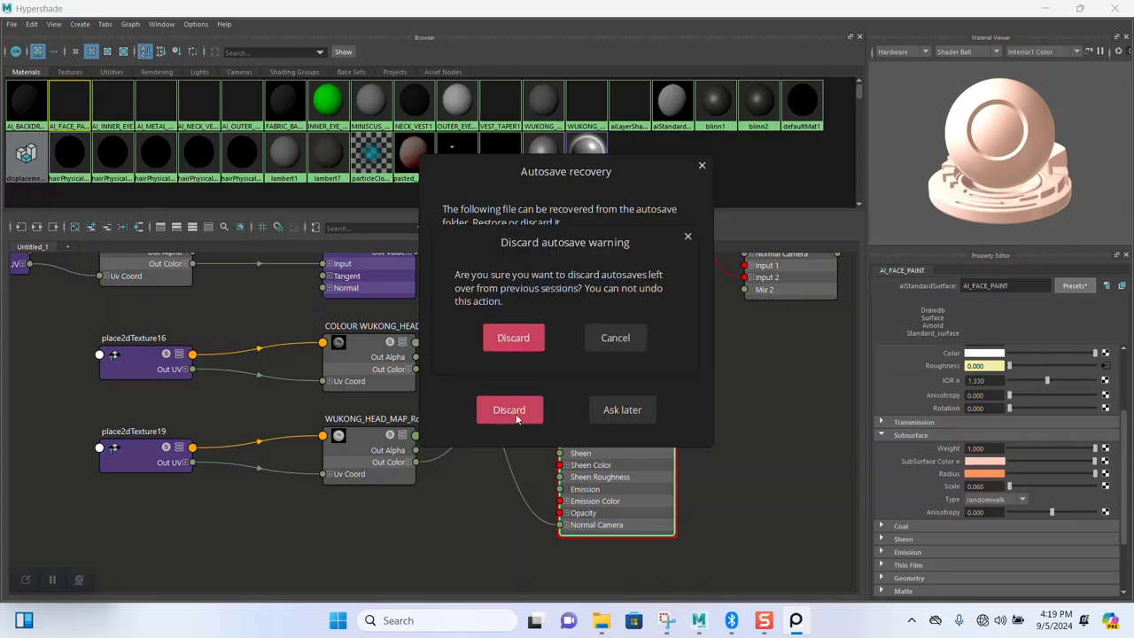
{"action": "left_click", "coordinate": [515, 347]}
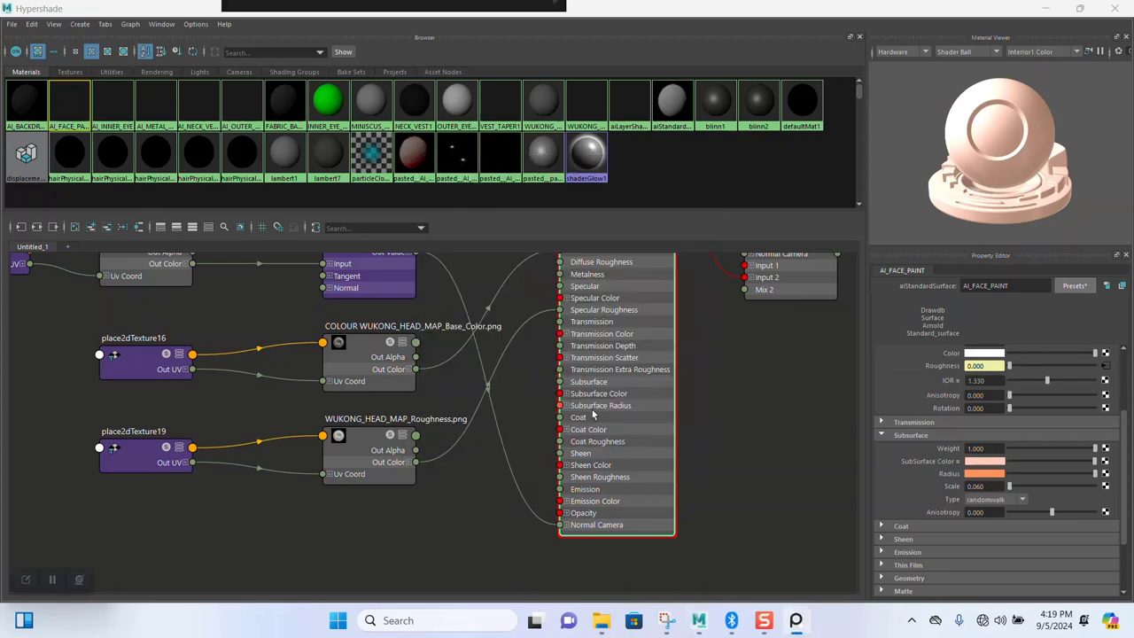
{"action": "left_click", "coordinate": [793, 532]}
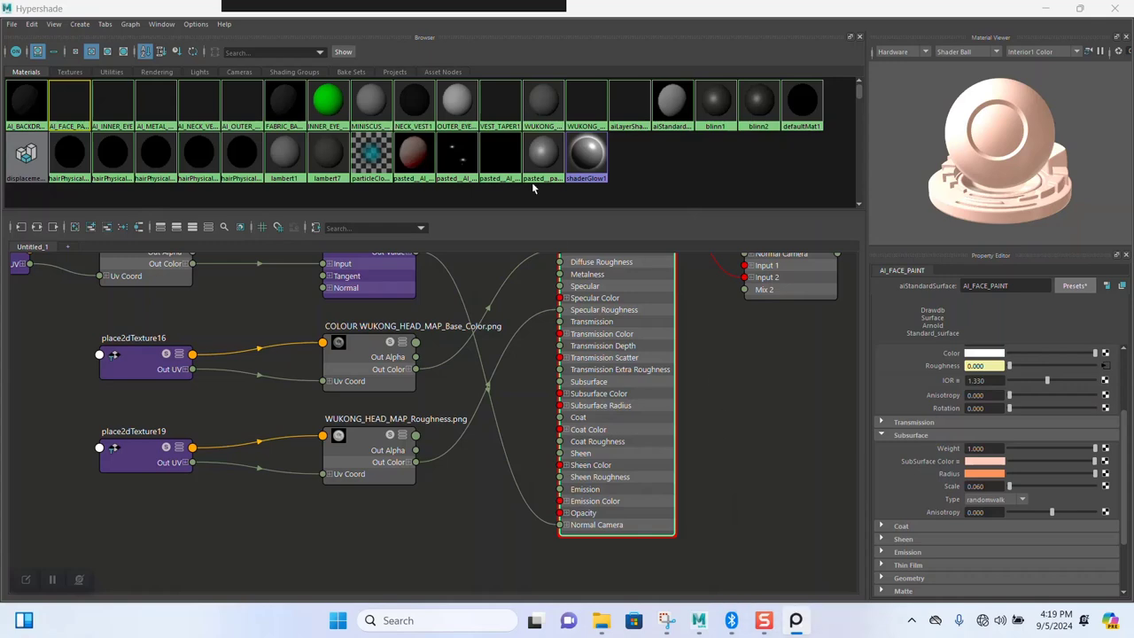
- Zoom PureRef onto the SSS reference screenshot and set subsurface scale to 0.080
{"action": "scroll", "coordinate": [376, 251], "scroll_direction": "down", "scroll_amount": 5}
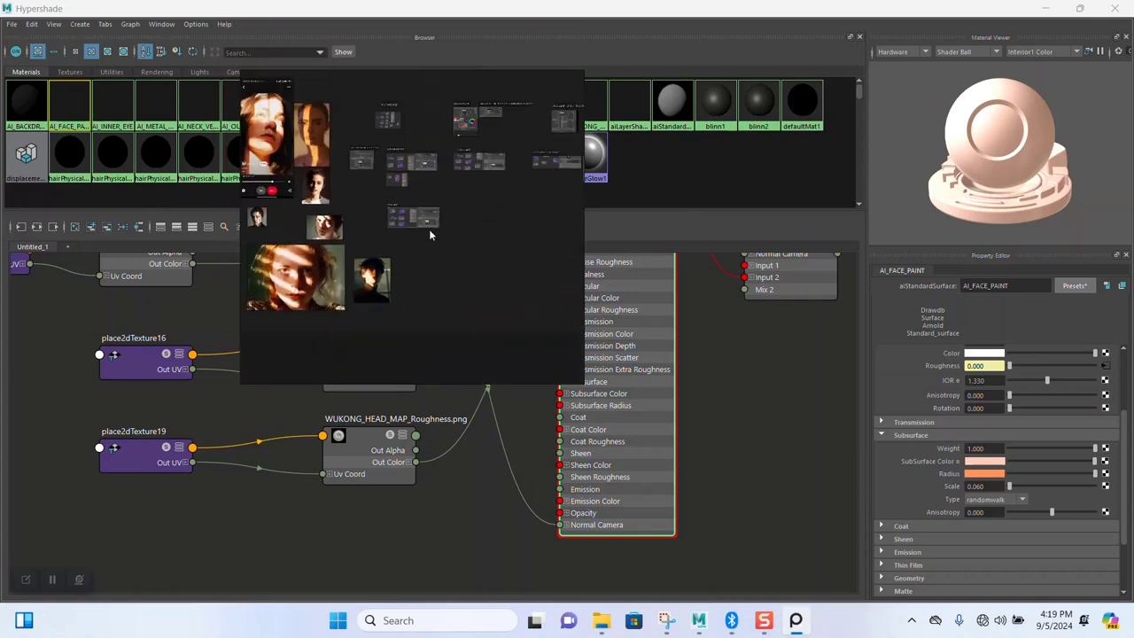
{"action": "scroll", "coordinate": [379, 182], "scroll_direction": "up", "scroll_amount": 5}
{"action": "scroll", "coordinate": [425, 239], "scroll_direction": "up", "scroll_amount": 8}
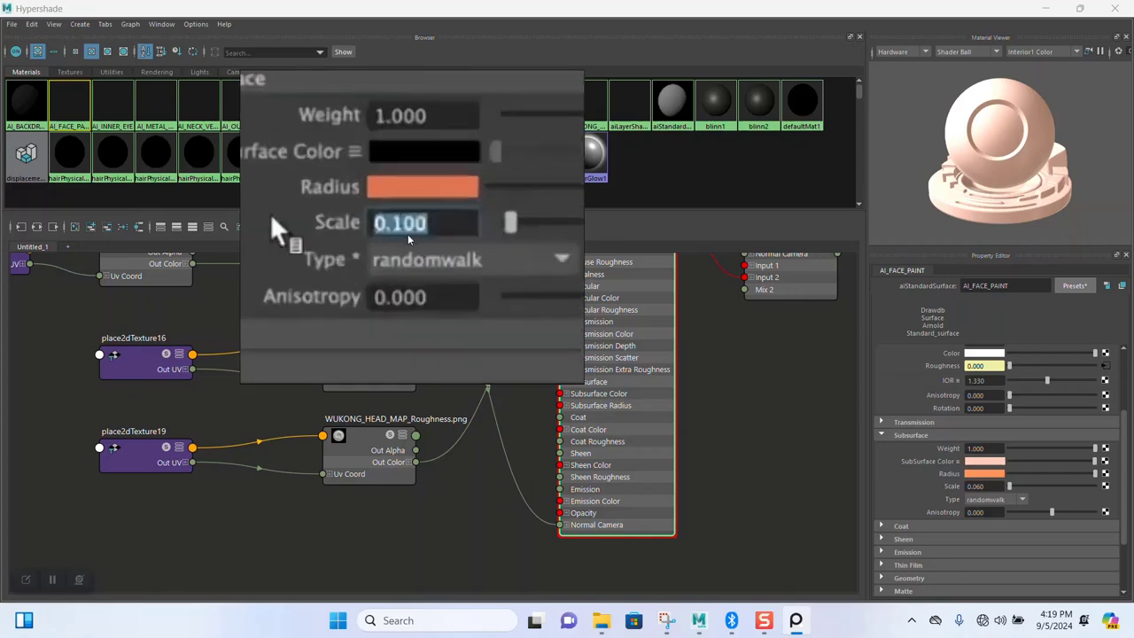
{"action": "left_click_drag", "start_coordinate": [423, 292], "coordinate": [420, 286]}
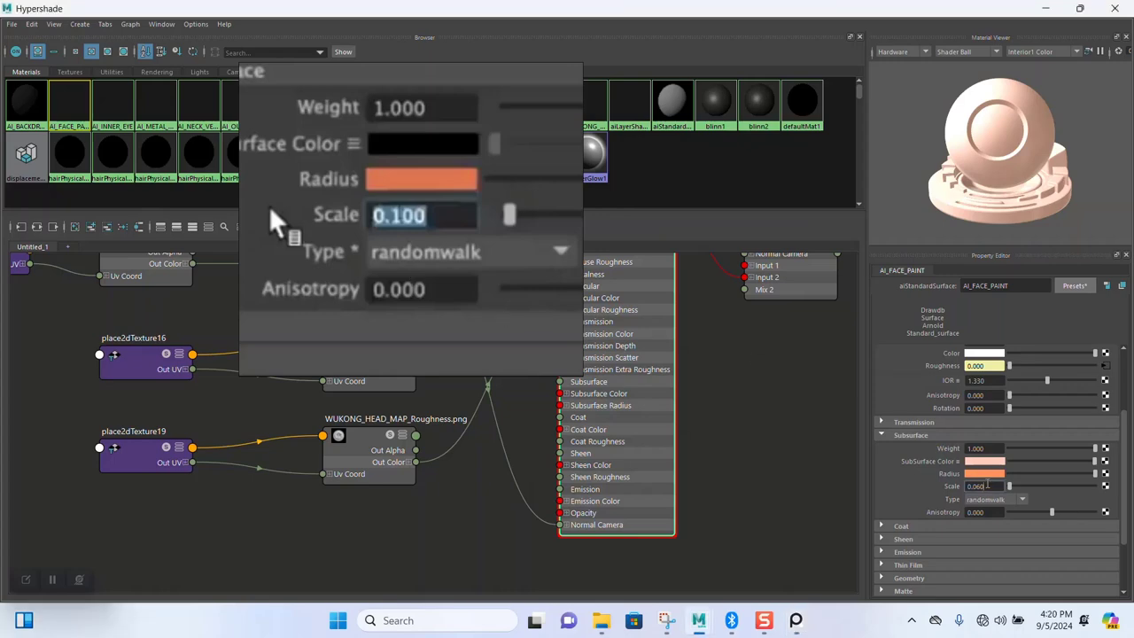
{"action": "key", "text": "BackSpace"}
{"action": "key", "text": "BackSpace"}
{"action": "type", "text": "1"}
{"action": "key", "text": "Return"}
- Set subsurface anisotropy to 0.300 and connect Base_Color Out Color to Subsurface Color
{"action": "left_click", "coordinate": [983, 512]}
{"action": "type", "text": "0"}
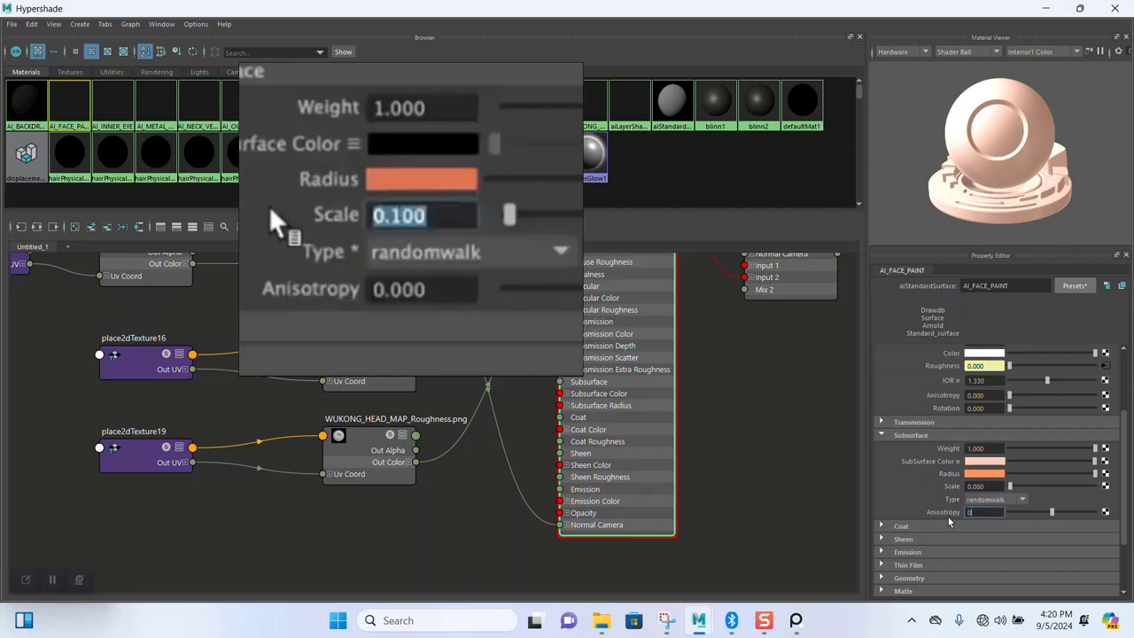
{"action": "type", "text": ".3"}
{"action": "key", "text": "Return"}
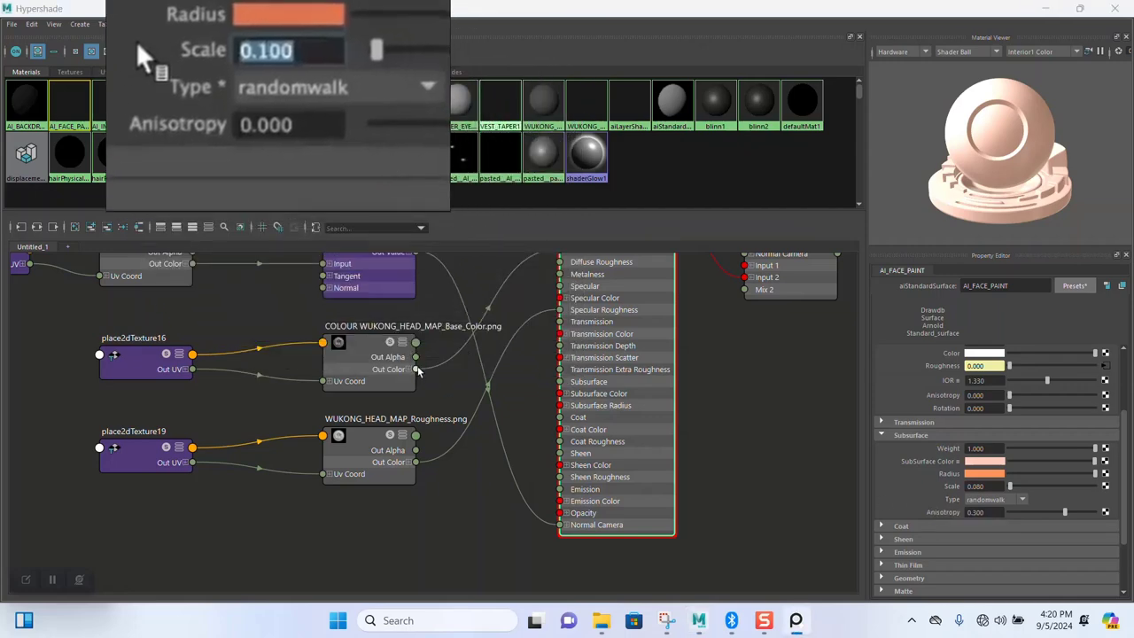
{"action": "left_click_drag", "start_coordinate": [416, 370], "coordinate": [455, 430]}
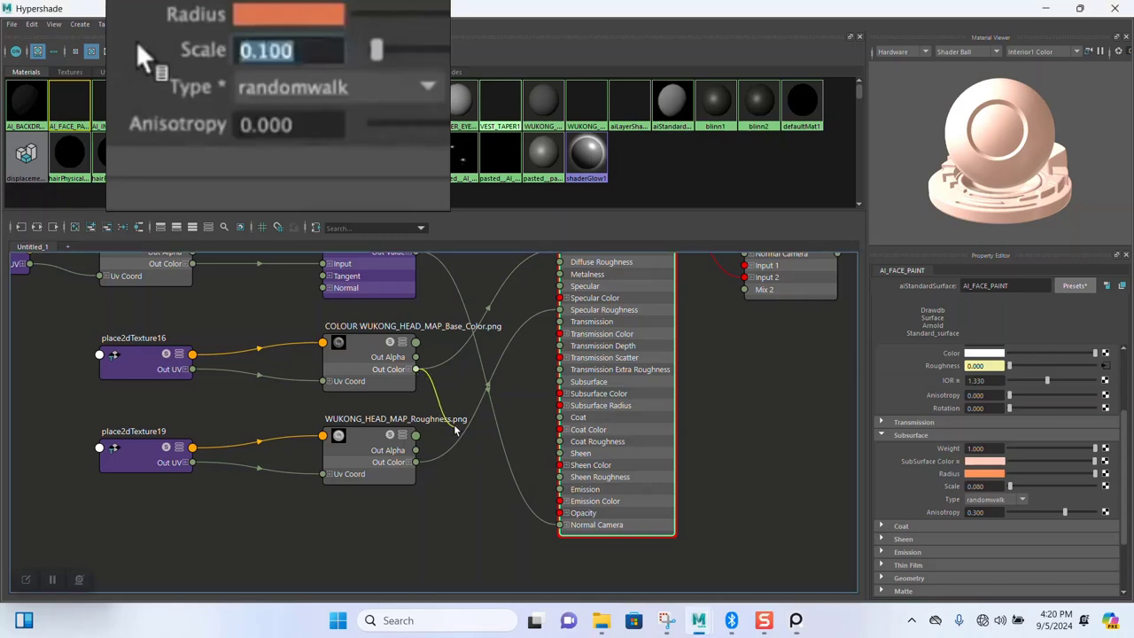
{"action": "left_click_drag", "start_coordinate": [455, 431], "coordinate": [563, 395]}
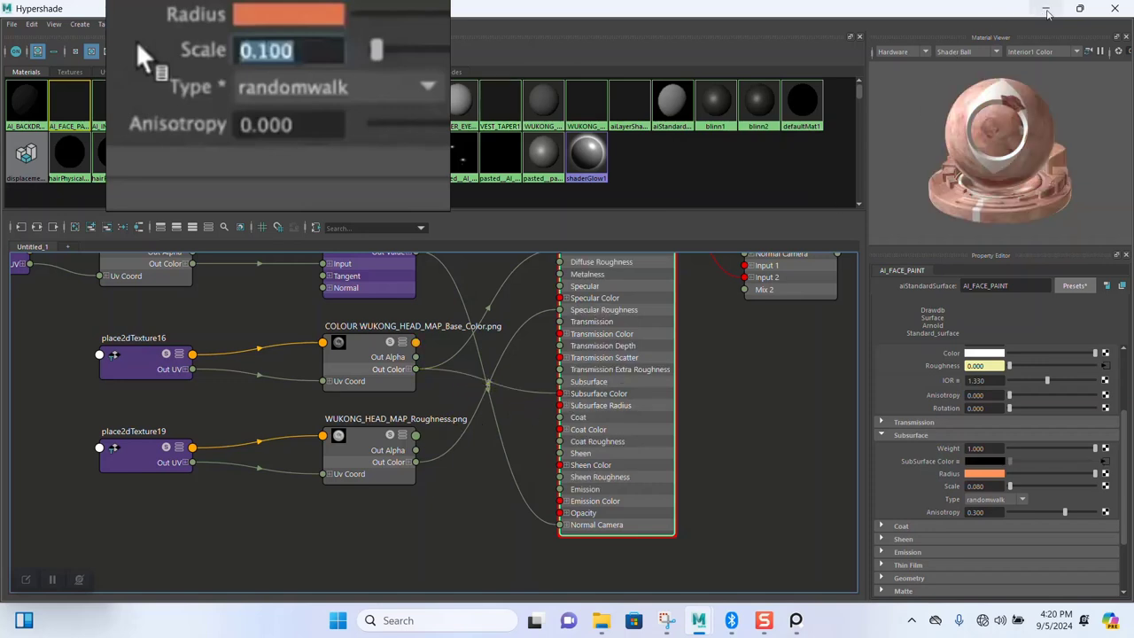
- Minimize Hypershade, save the WUKONG HEAD scene, and restore Arnold RenderView
{"action": "left_click", "coordinate": [1046, 11]}
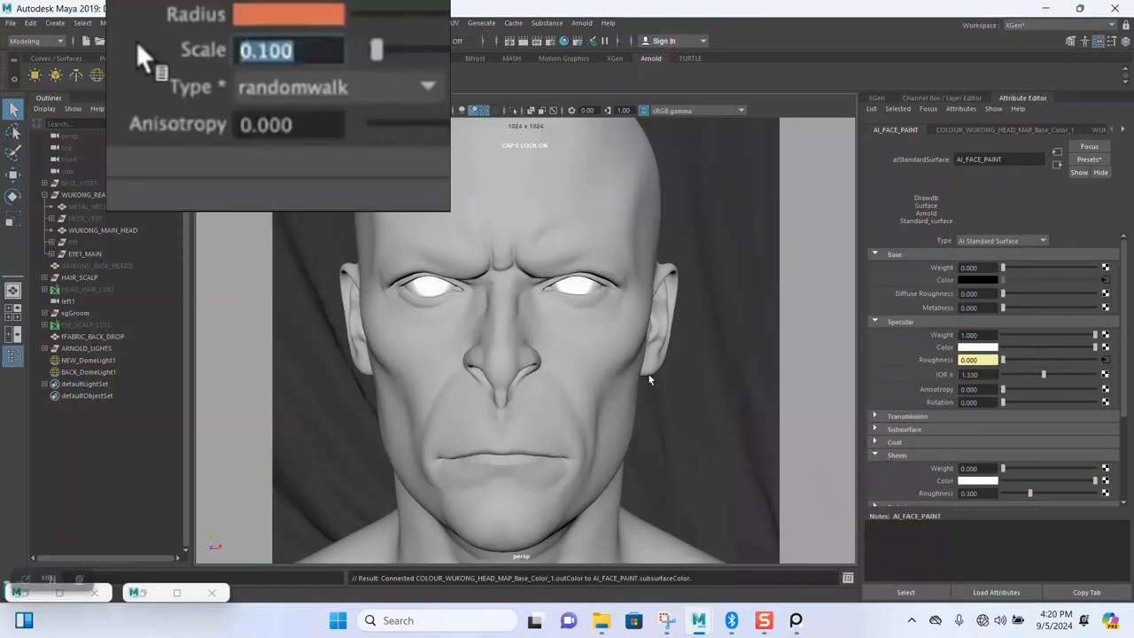
{"action": "key", "text": "ctrl+s"}
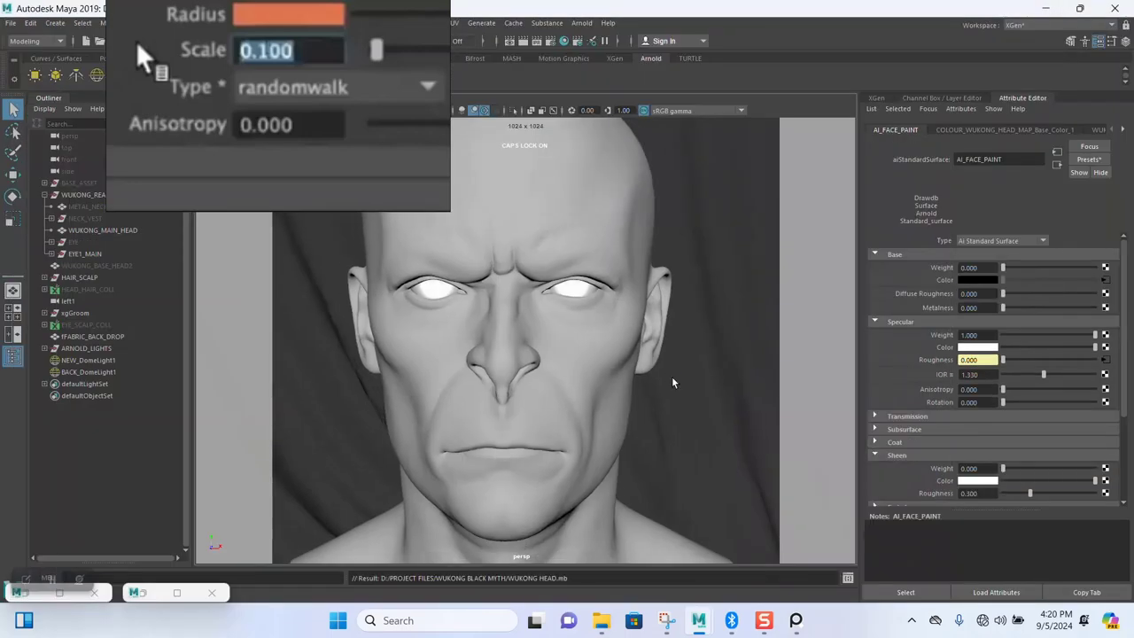
{"action": "left_click", "coordinate": [89, 574]}
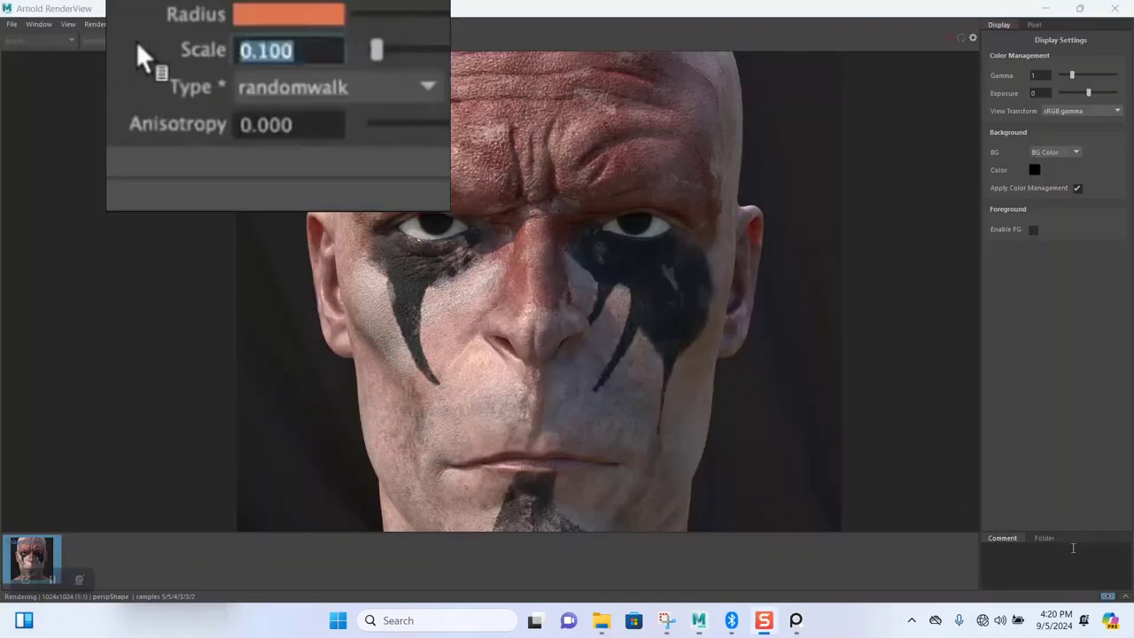
- Switch to the live collar render and float RenderView as a smaller window while it renders
{"action": "left_click", "coordinate": [35, 551]}
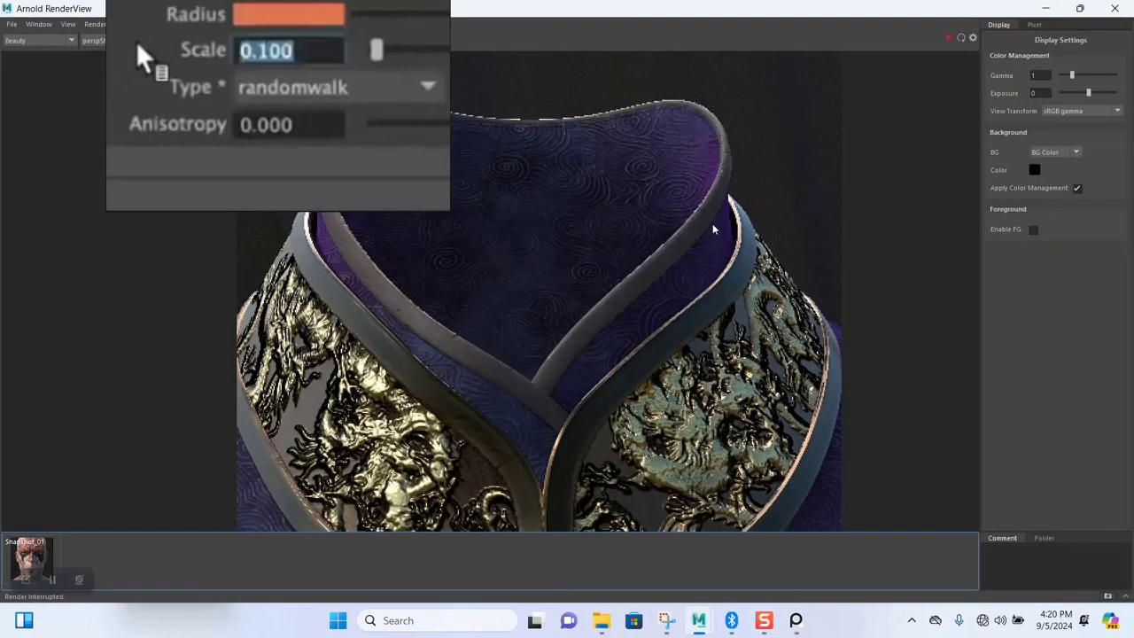
{"action": "scroll", "coordinate": [714, 230], "scroll_direction": "down", "scroll_amount": 1}
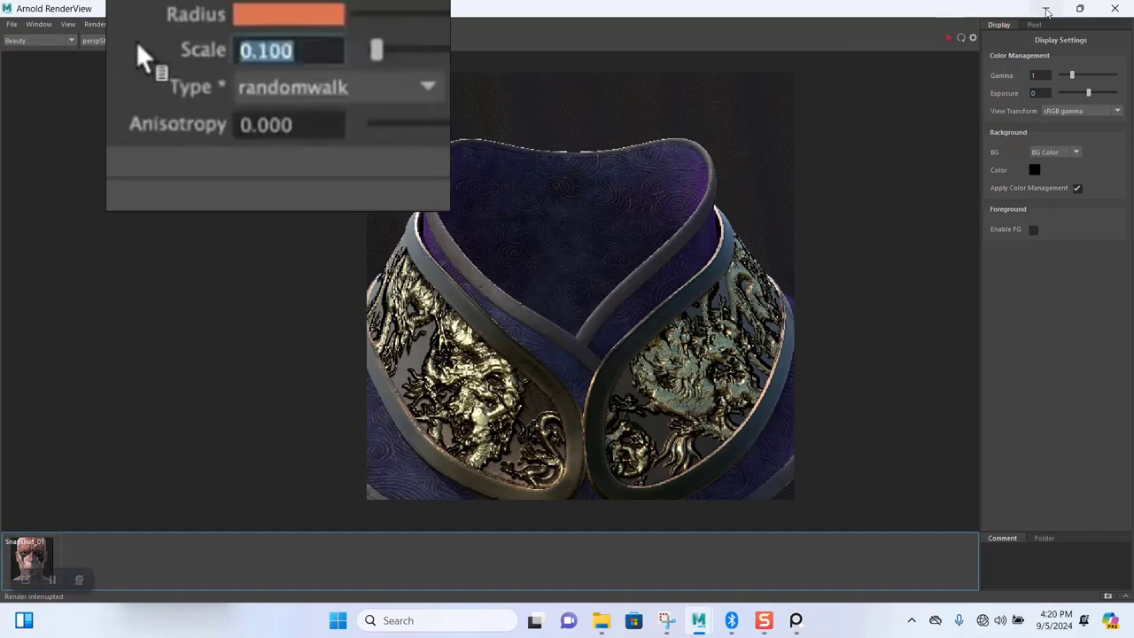
{"action": "left_click", "coordinate": [1080, 9]}
{"action": "left_click_drag", "start_coordinate": [574, 25], "coordinate": [711, 24]}
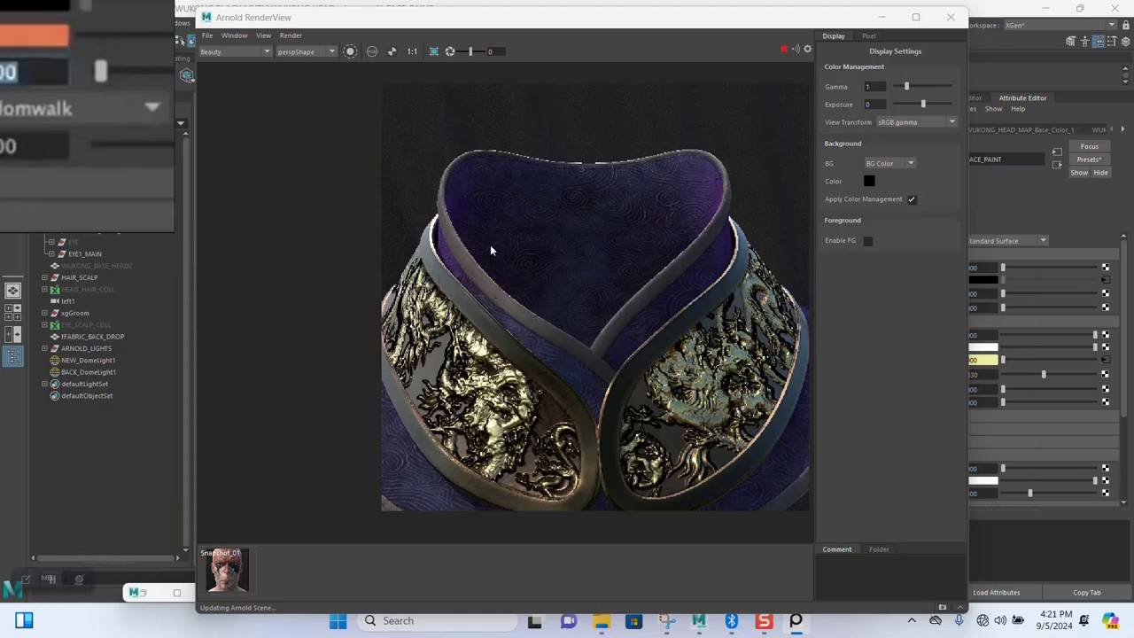
{"action": "scroll", "coordinate": [505, 306], "scroll_direction": "down", "scroll_amount": 2}
{"action": "scroll", "coordinate": [547, 287], "scroll_direction": "up", "scroll_amount": 2}
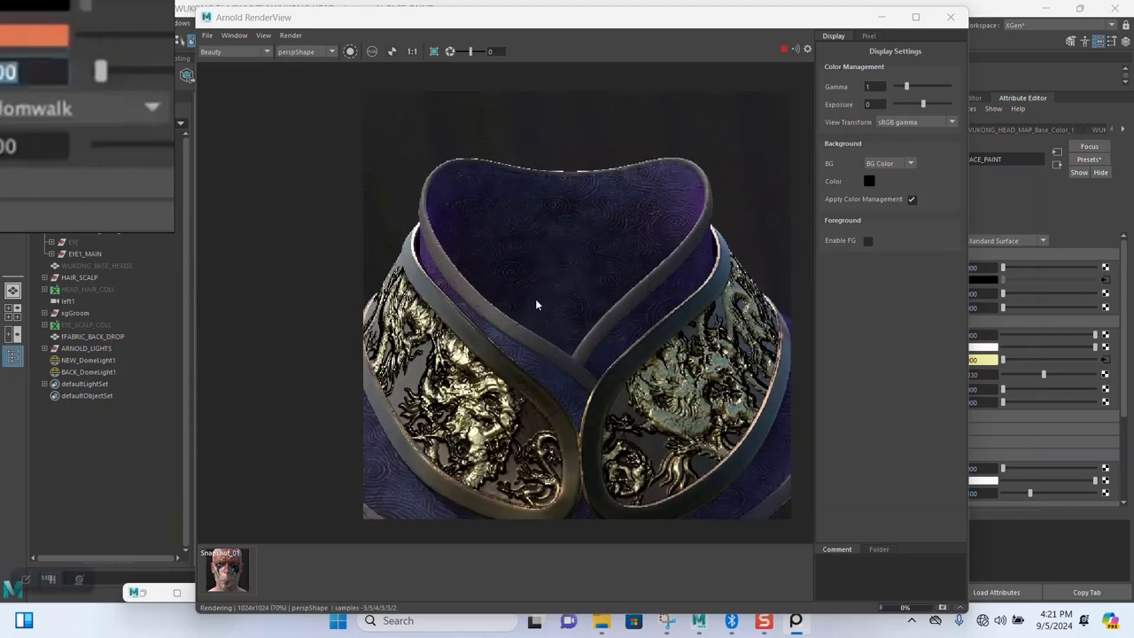
{"action": "scroll", "coordinate": [534, 304], "scroll_direction": "down", "scroll_amount": 2}
{"action": "scroll", "coordinate": [535, 304], "scroll_direction": "up", "scroll_amount": 2}
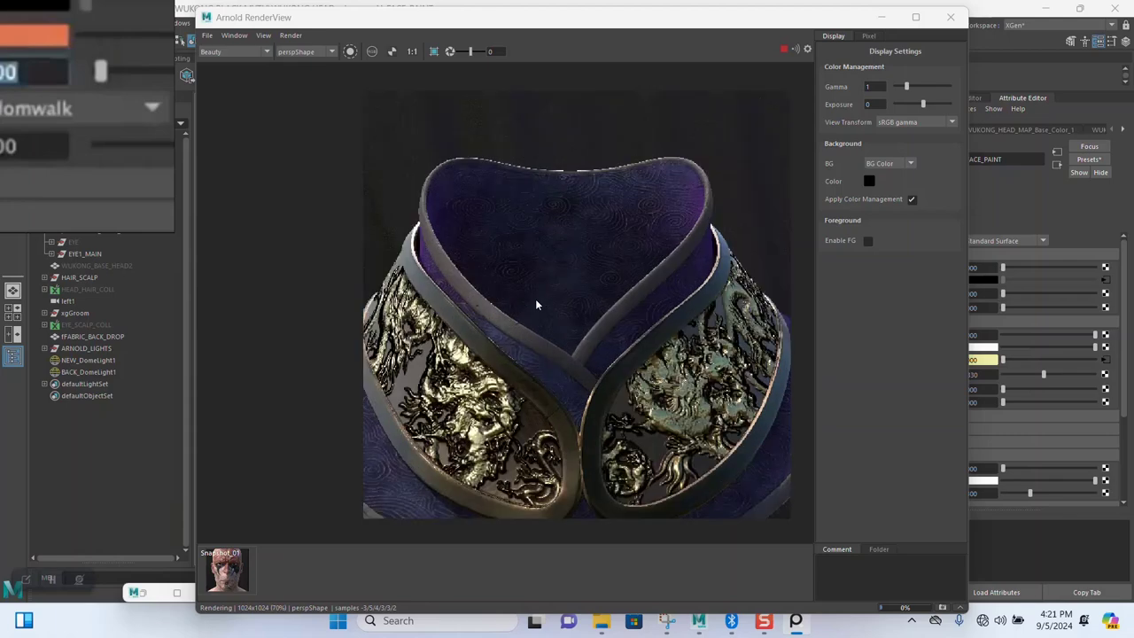